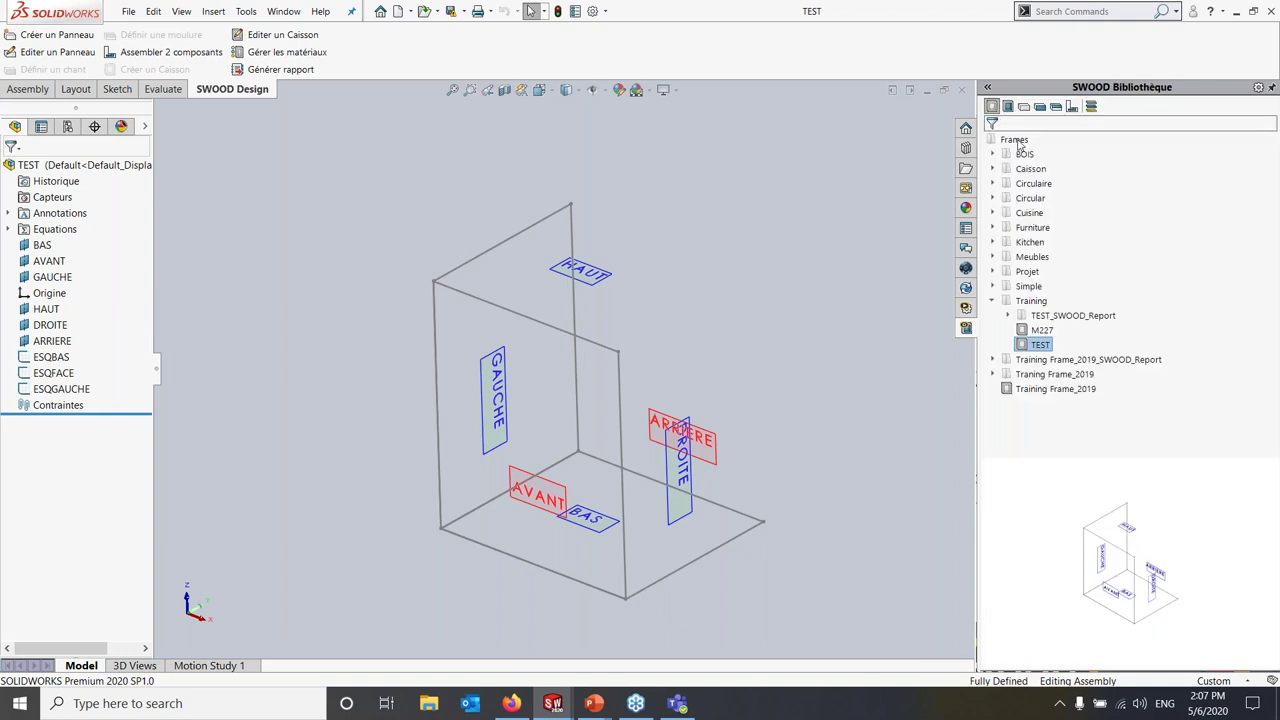
left_click(990, 303)
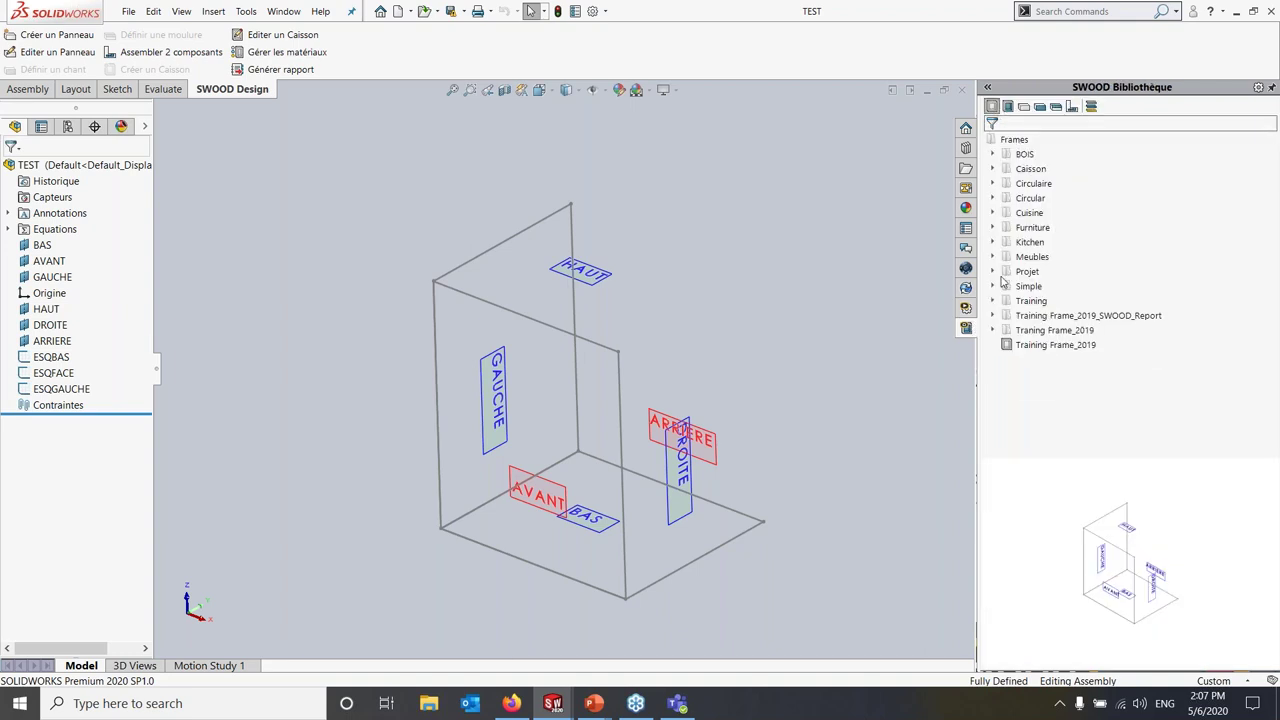
left_click(1008, 108)
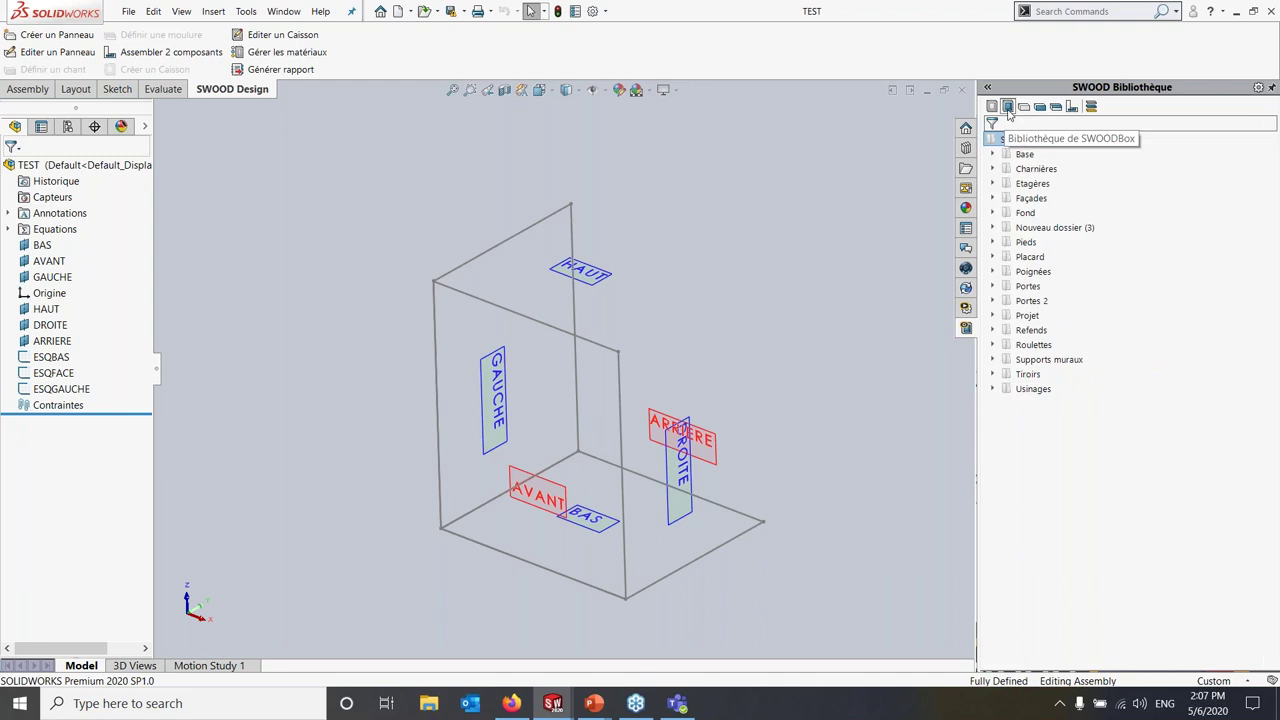
left_click(1024, 107)
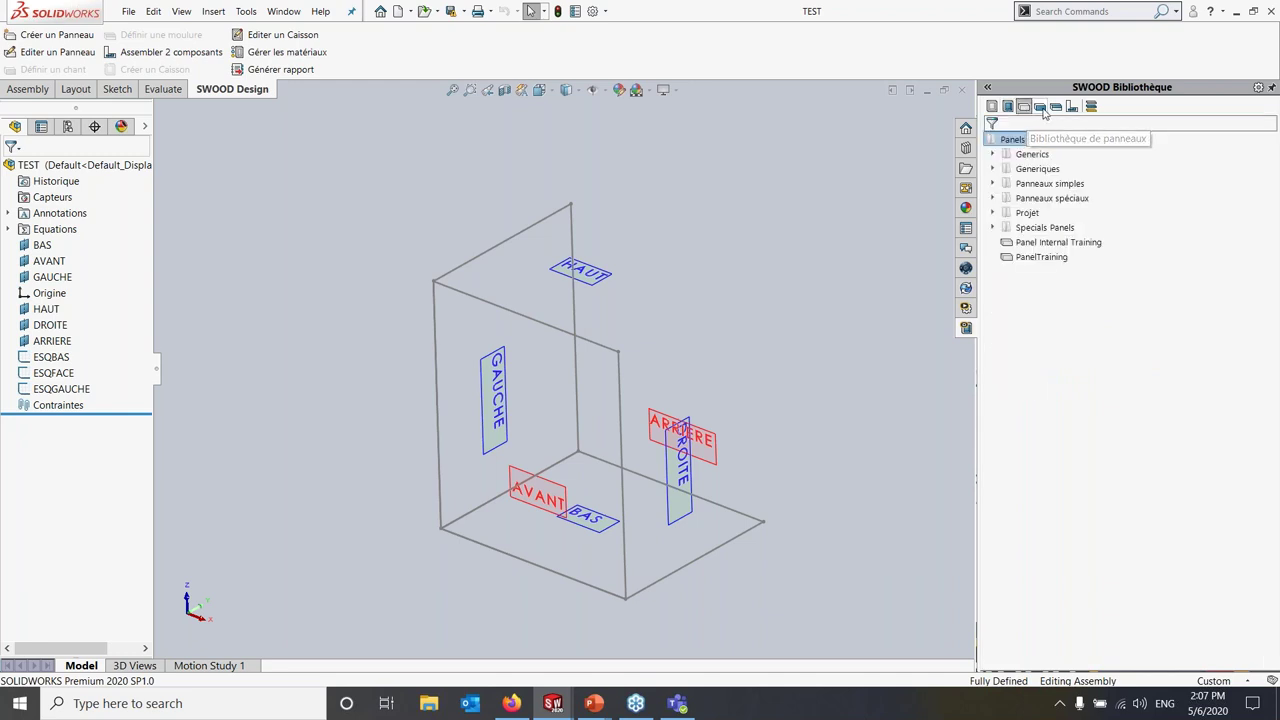
left_click(1041, 107)
left_click(1056, 107)
left_click(1072, 108)
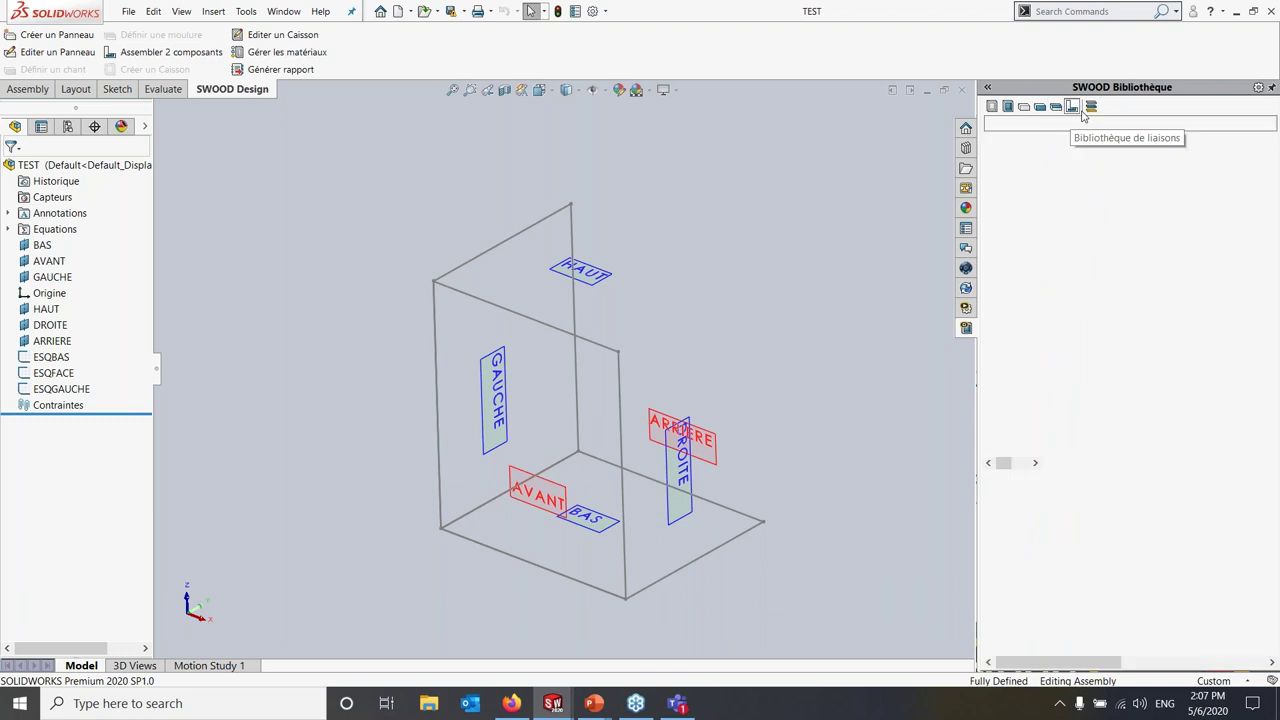
left_click(1091, 108)
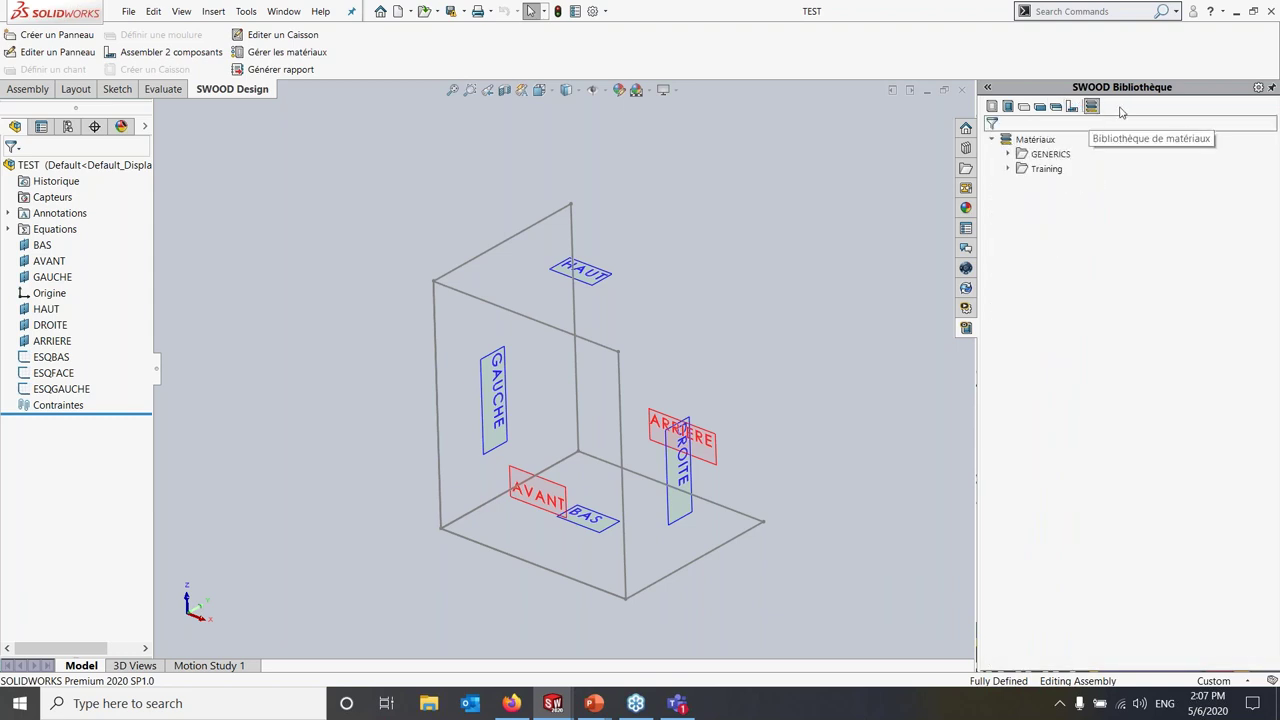
left_click(991, 107)
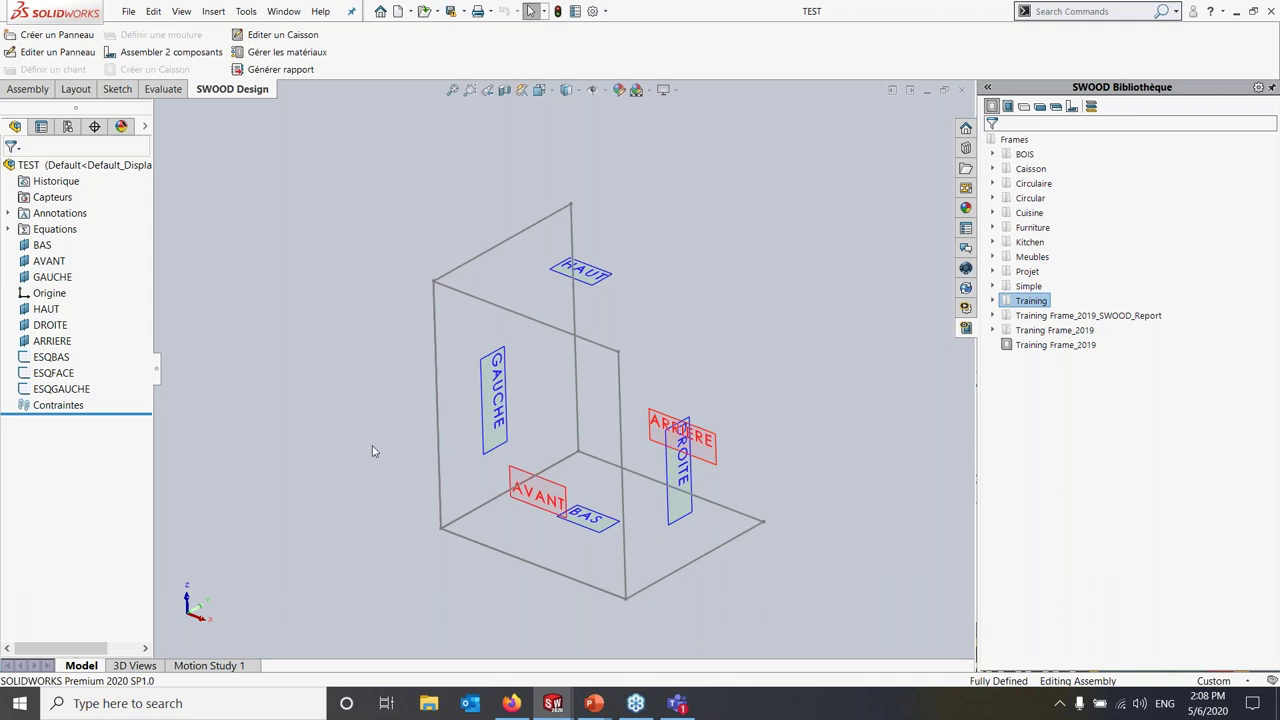
From the Panels library, insert a copy of Panel Internal Training into the TEST frame
middle_click_drag(697, 487, 575, 230)
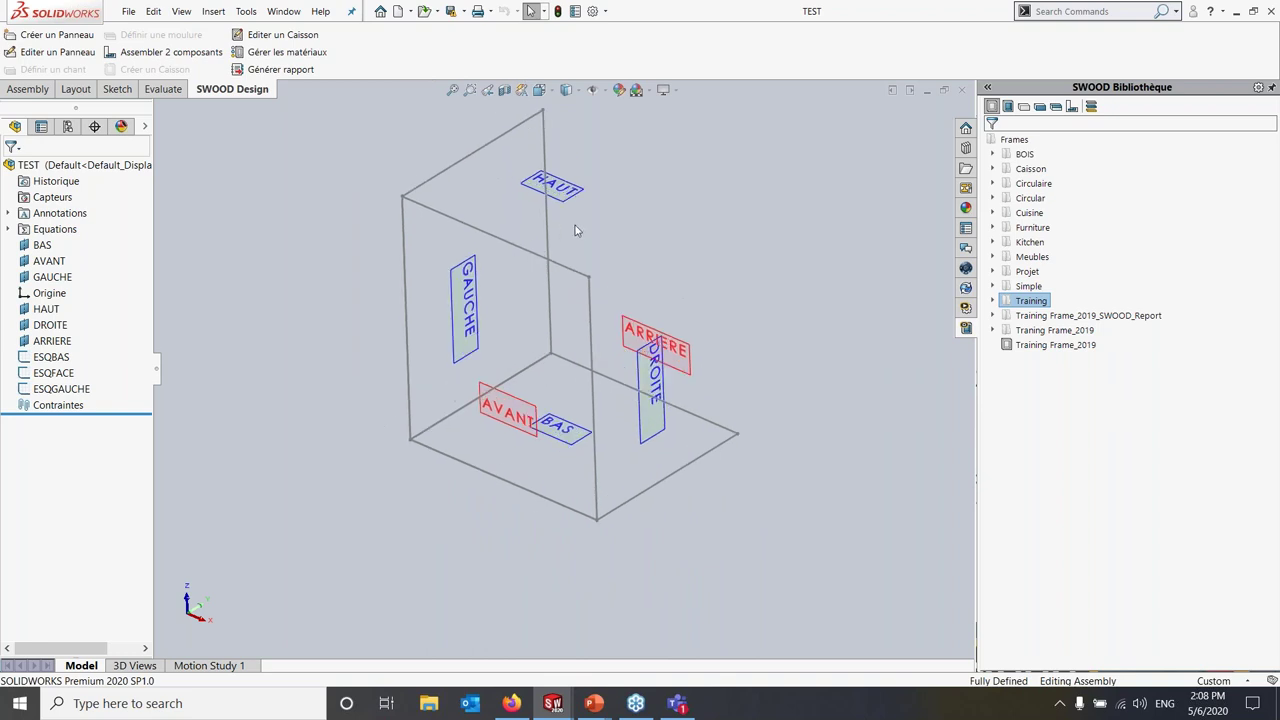
key("f")
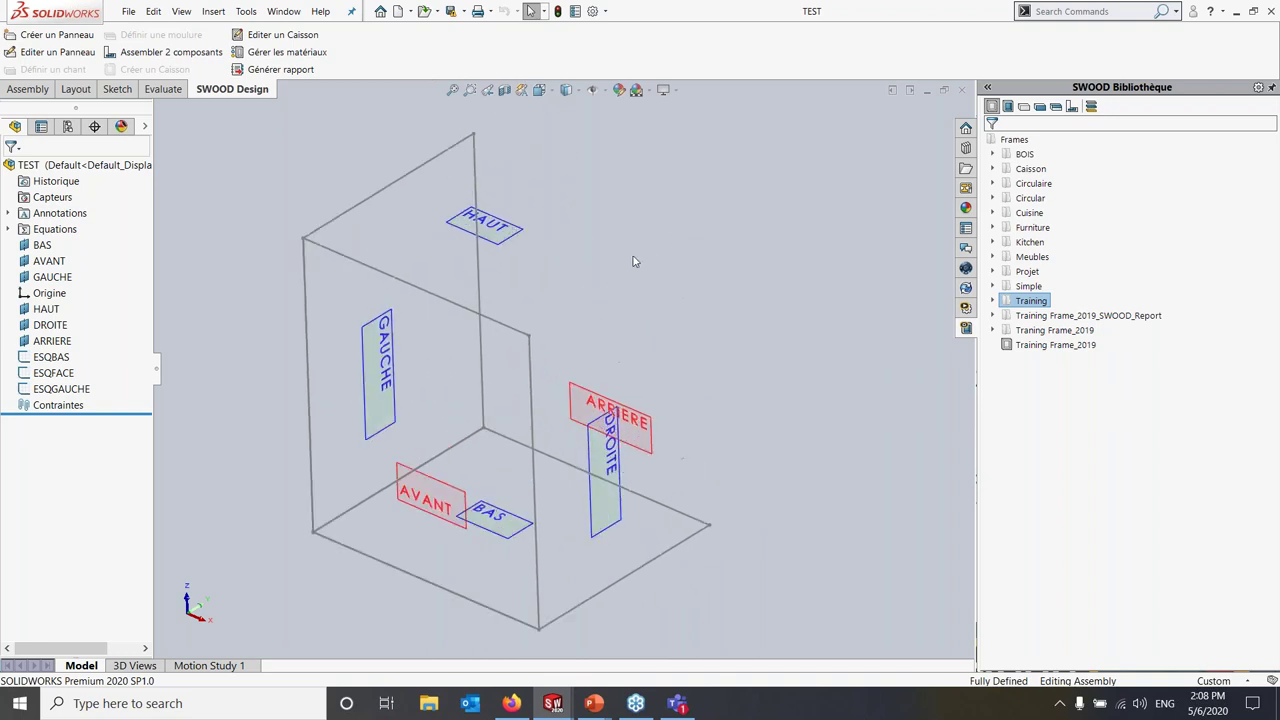
left_click(1023, 106)
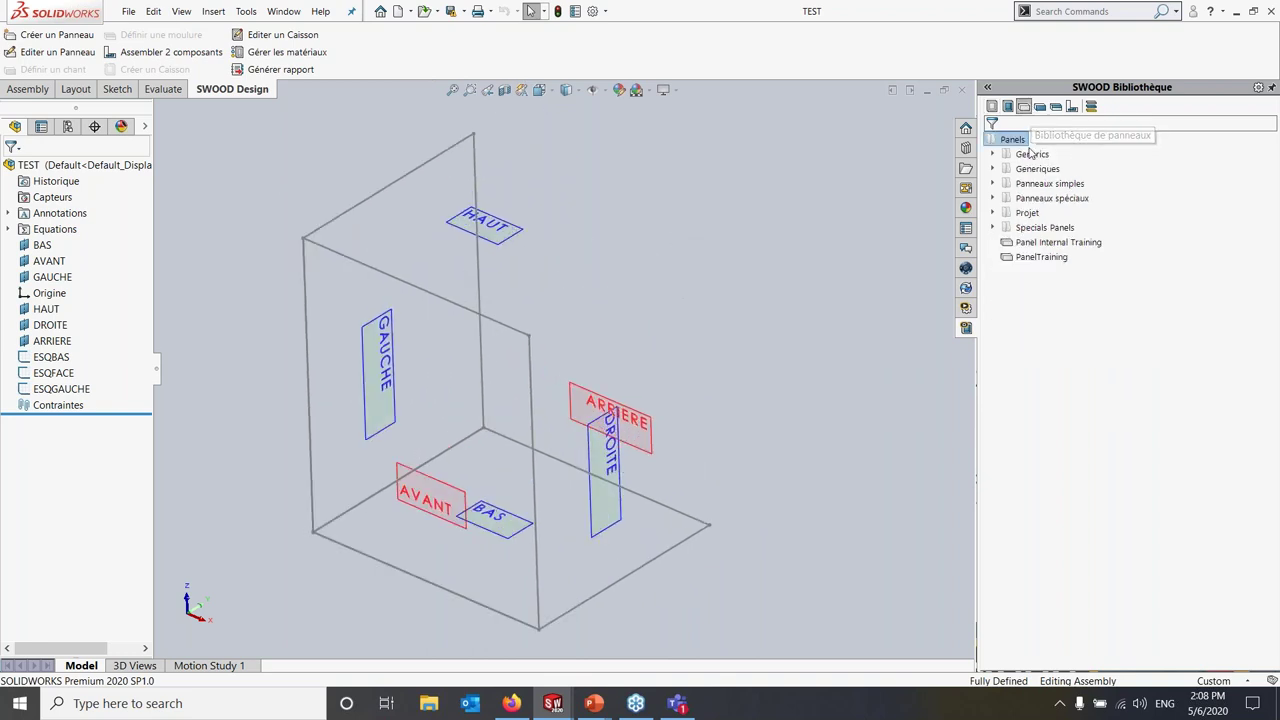
left_click(1043, 244)
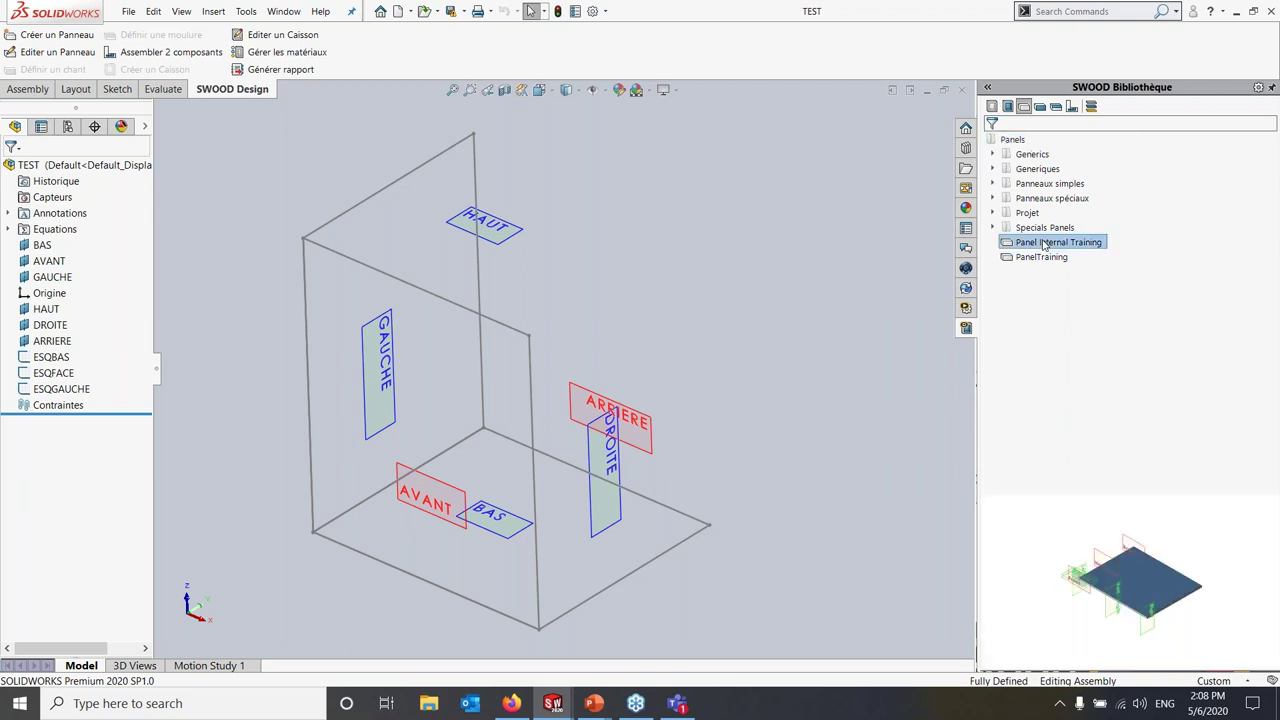
right_click(1047, 251)
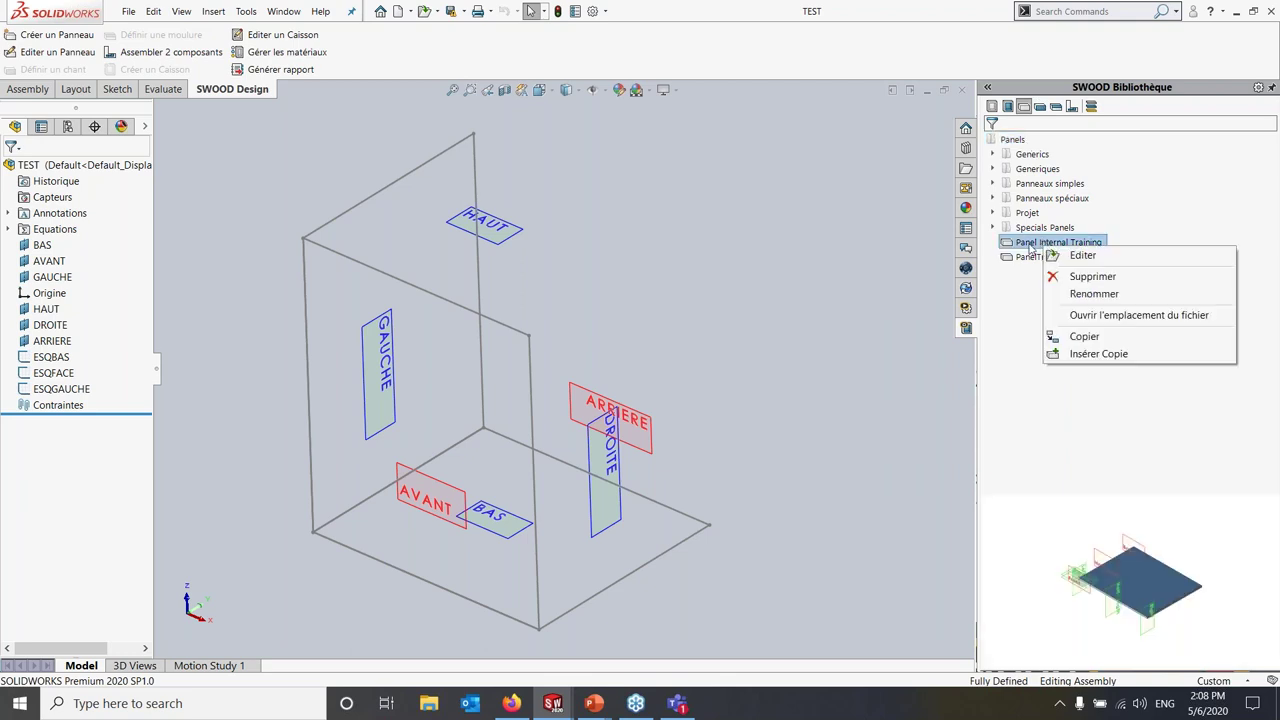
left_click(1082, 355)
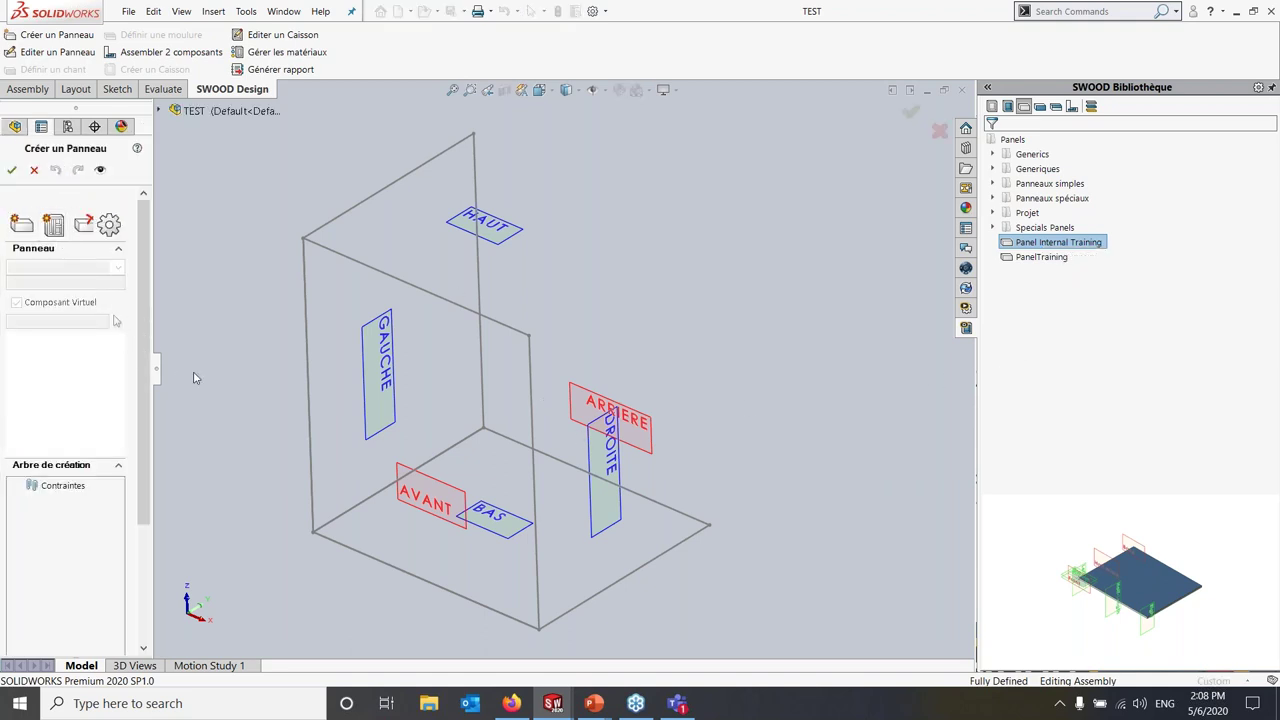
Widen the panel settings and place the left panel L on the GAUCHE plane
left_click_drag(155, 370, 216, 370)
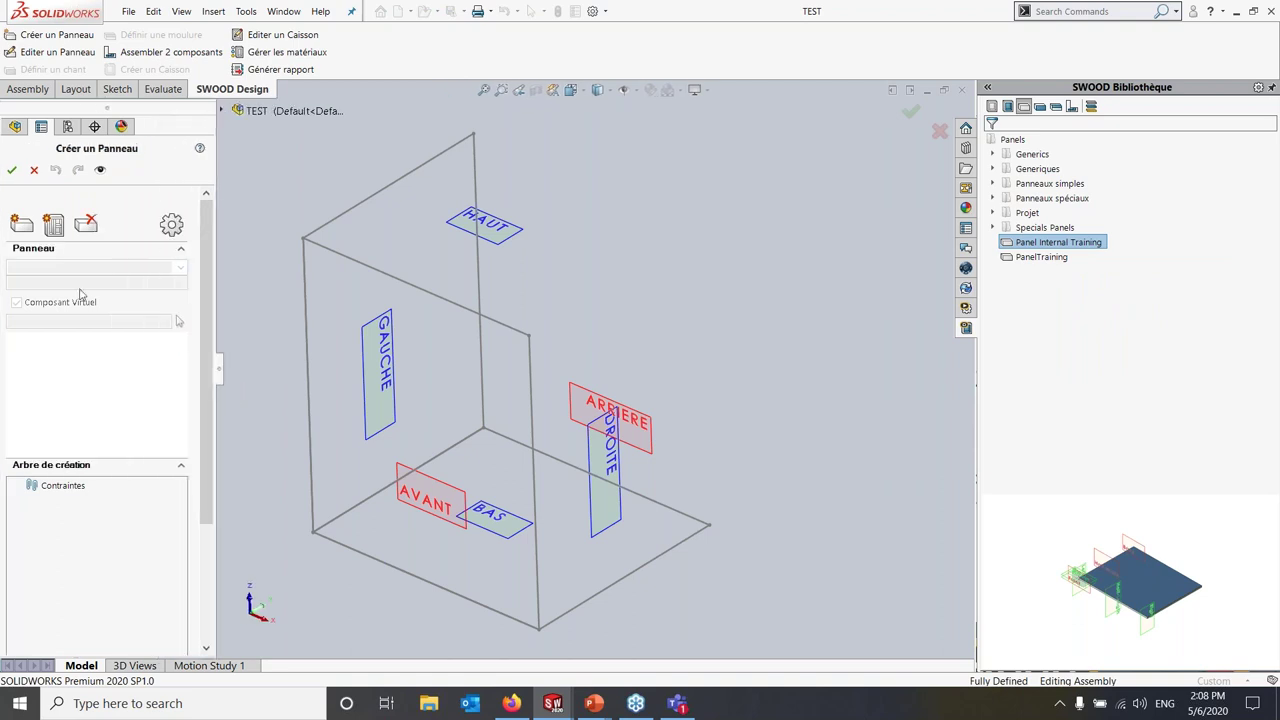
left_click(53, 226)
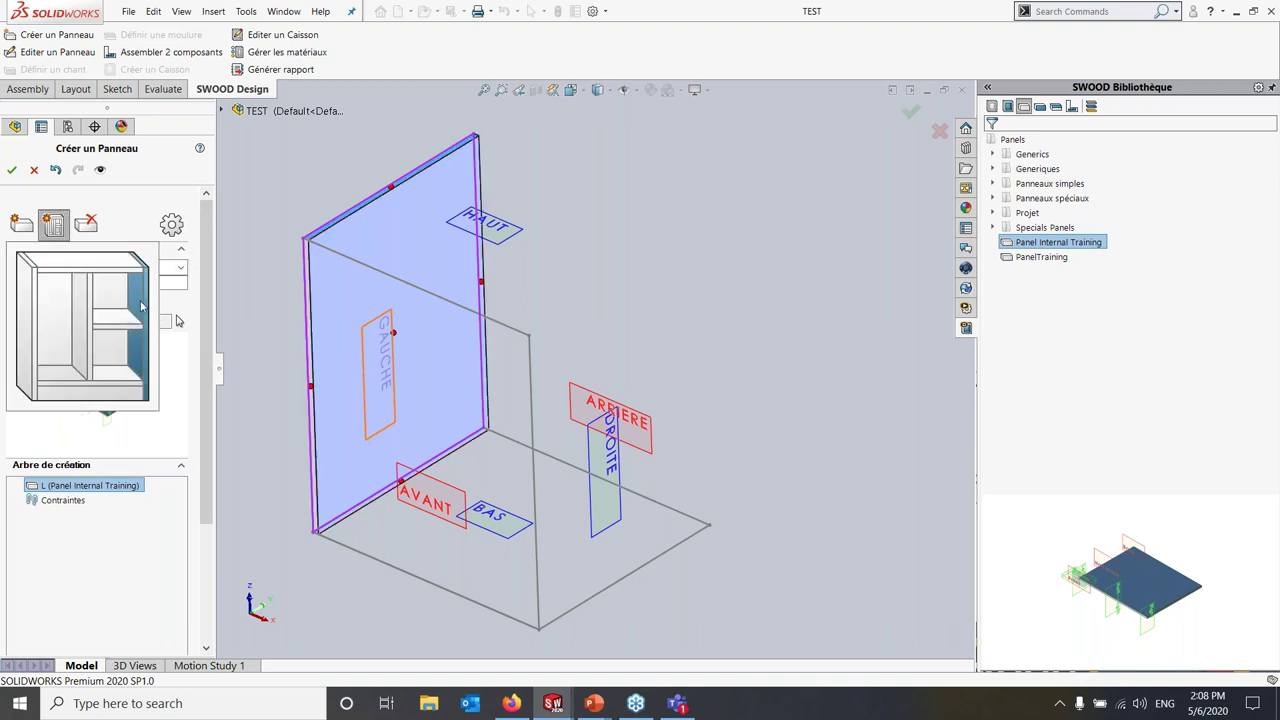
Add the right panel on DROITE and the top panel on HAUT
left_click(139, 310)
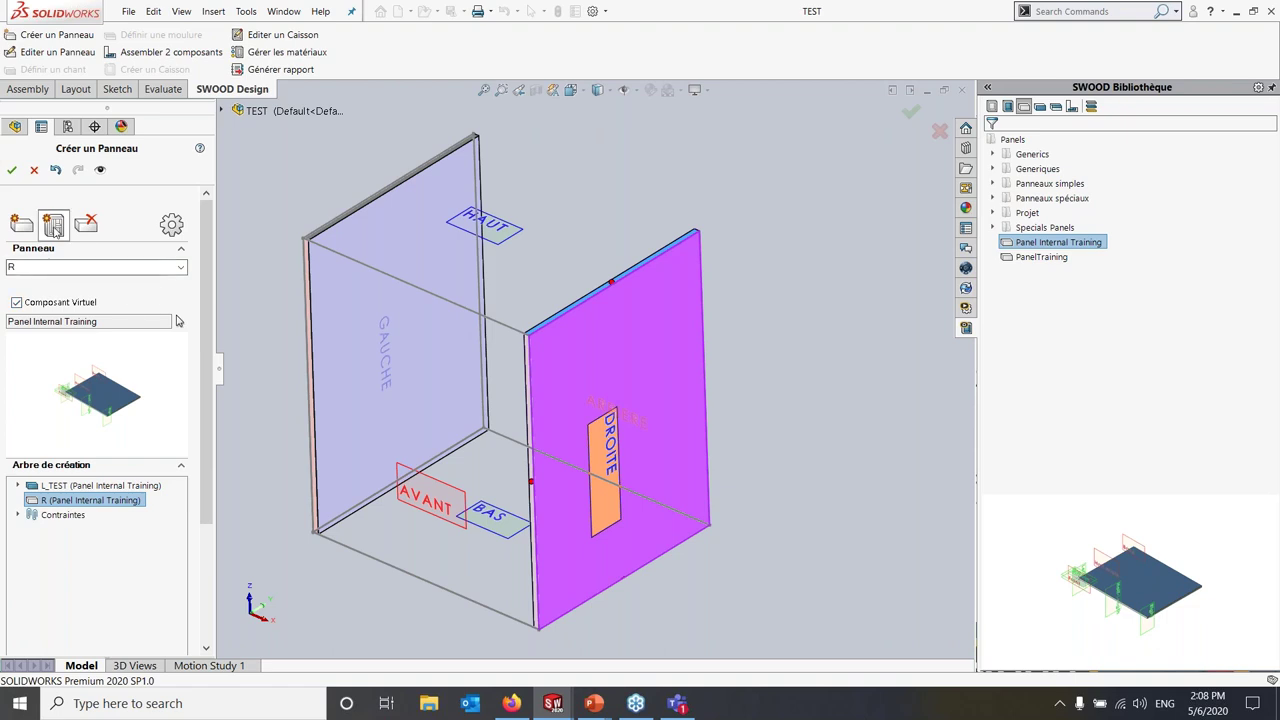
mouse_move(53, 226)
left_click(59, 260)
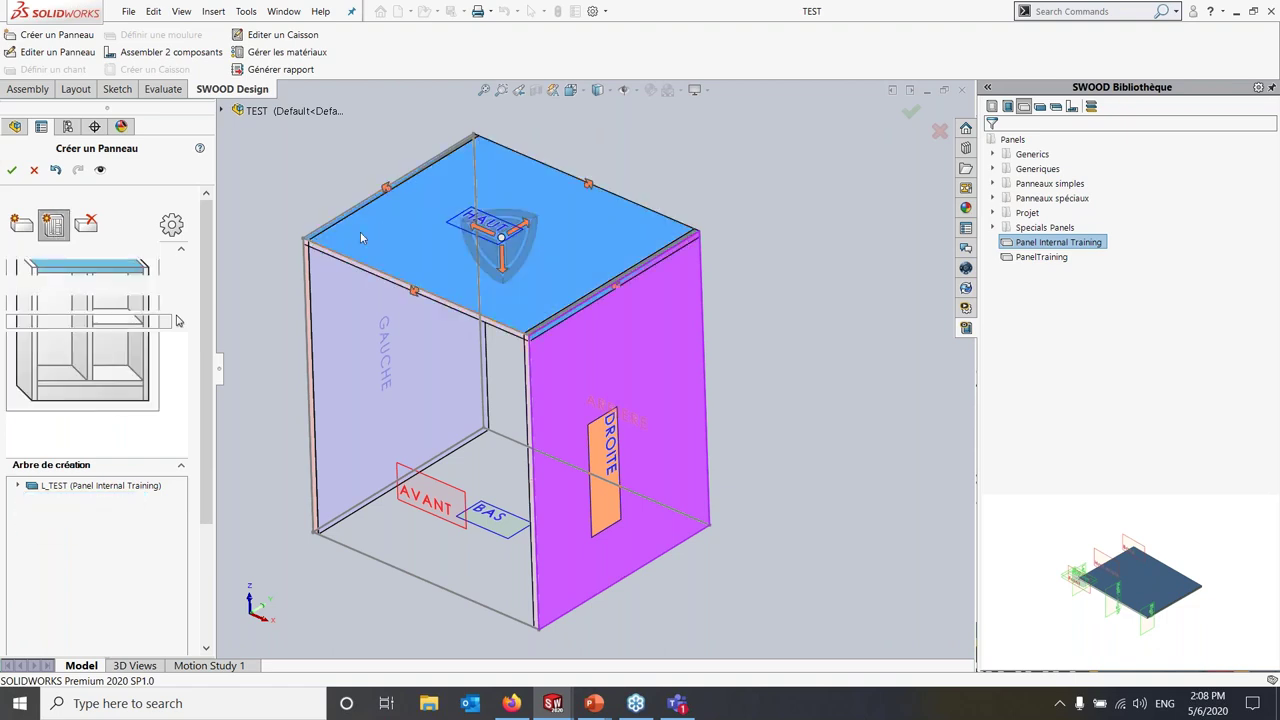
scroll(408, 219, "up", 3)
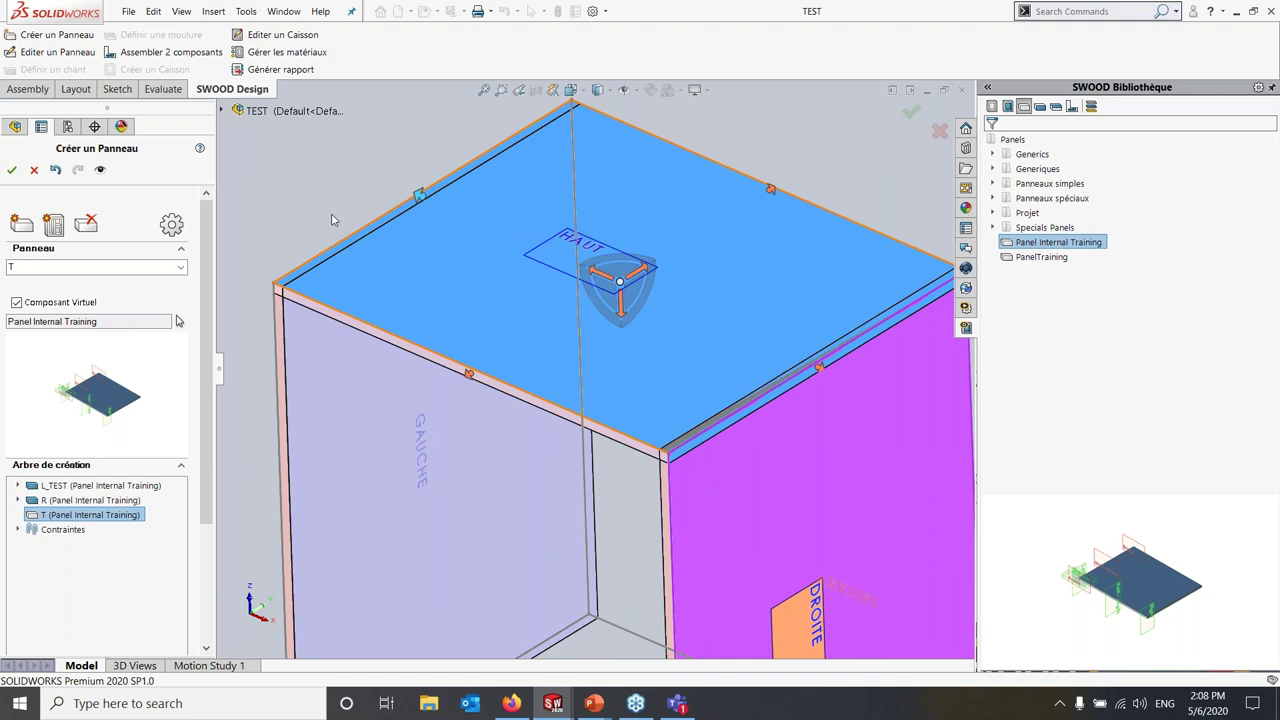
Limit the top panel between the left and right side panels and check its fit
left_click(428, 205)
left_click(428, 205)
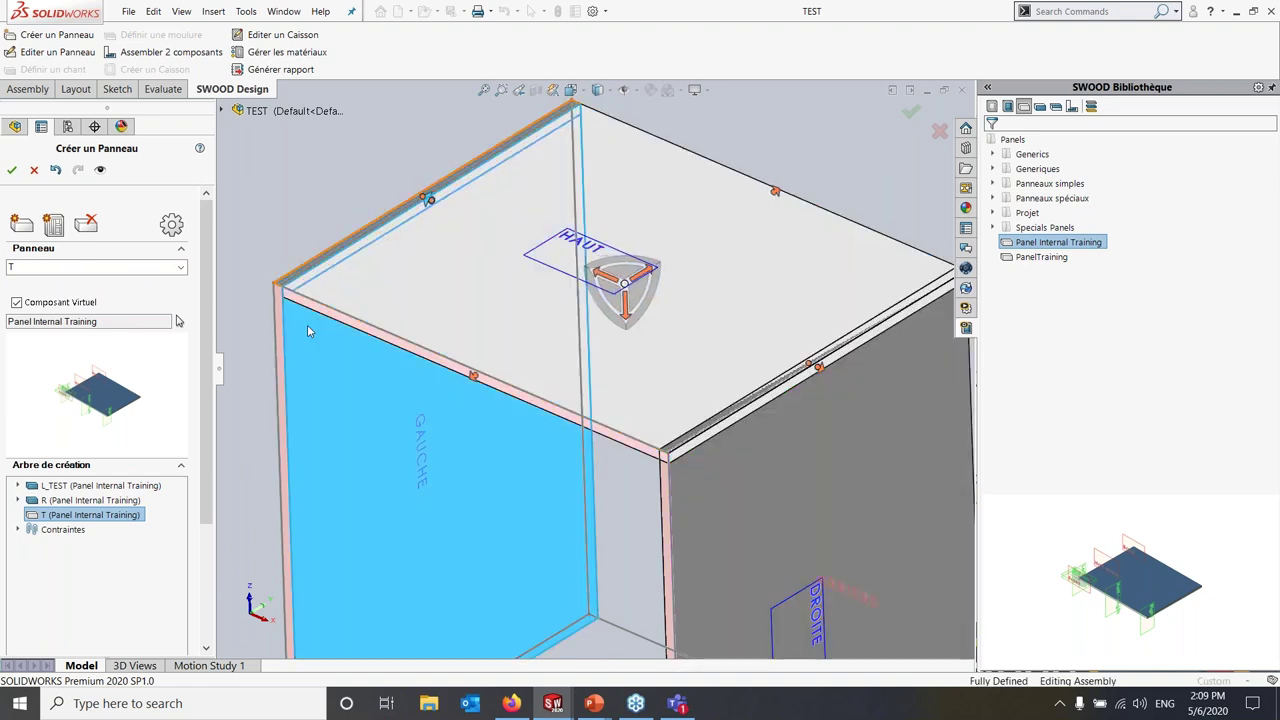
left_click(308, 328)
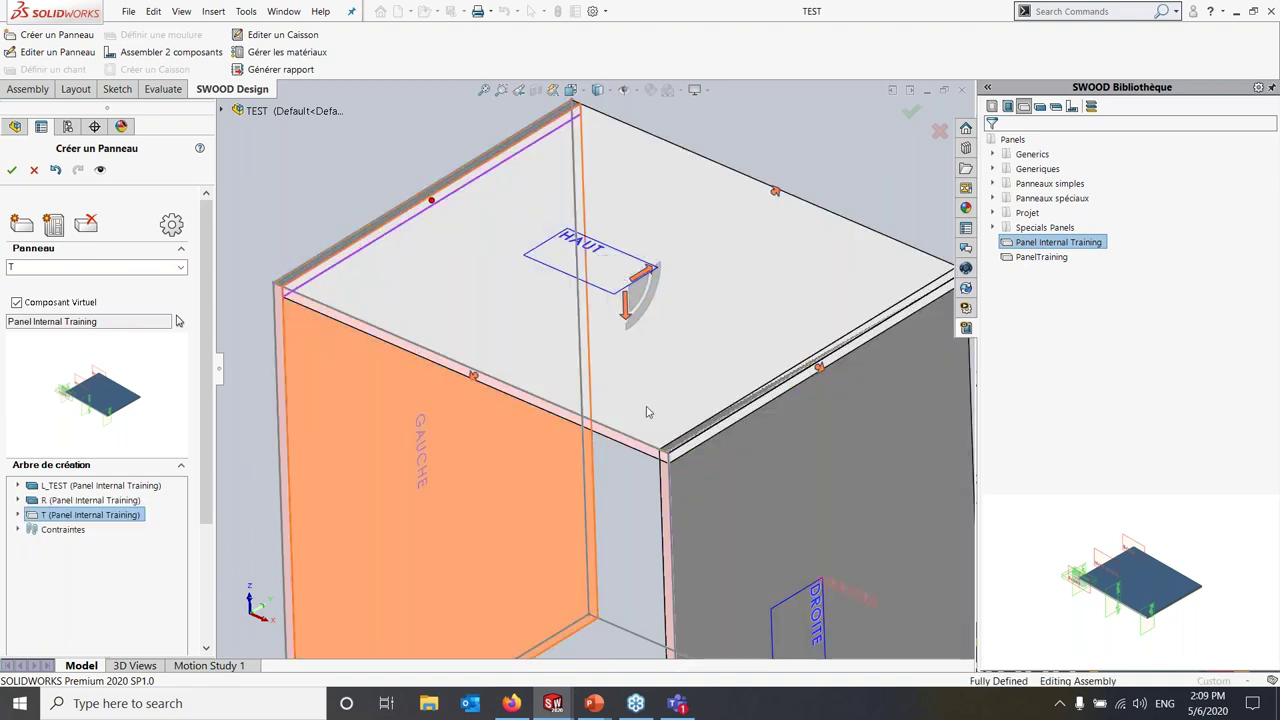
middle_click_drag(641, 427, 760, 231)
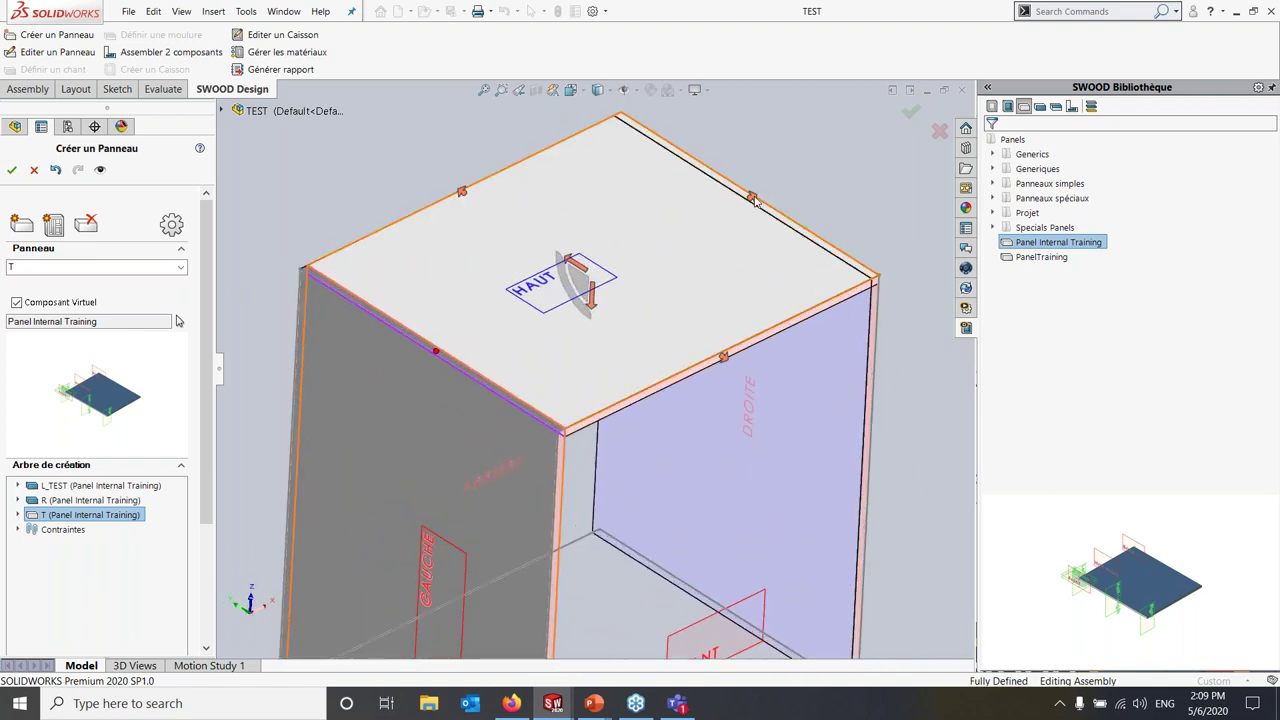
left_click(816, 337)
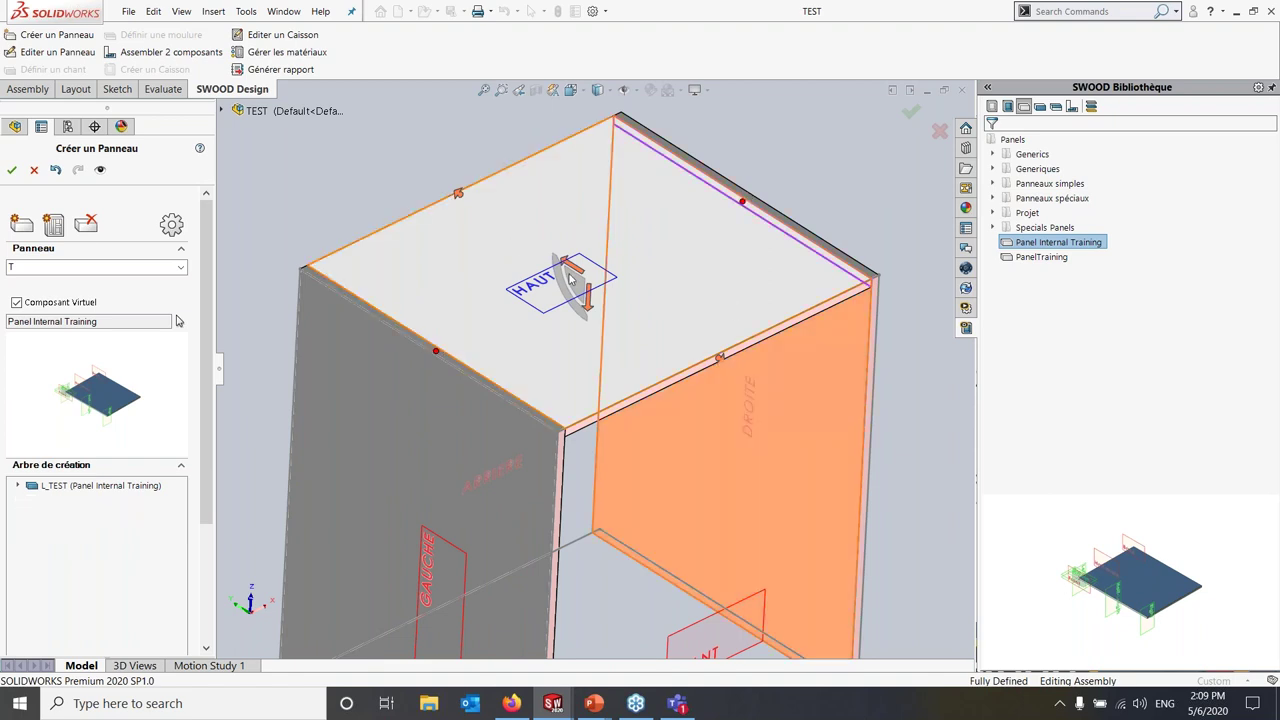
left_click(552, 323)
scroll(586, 364, "up", 2)
middle_click_drag(620, 405, 565, 600)
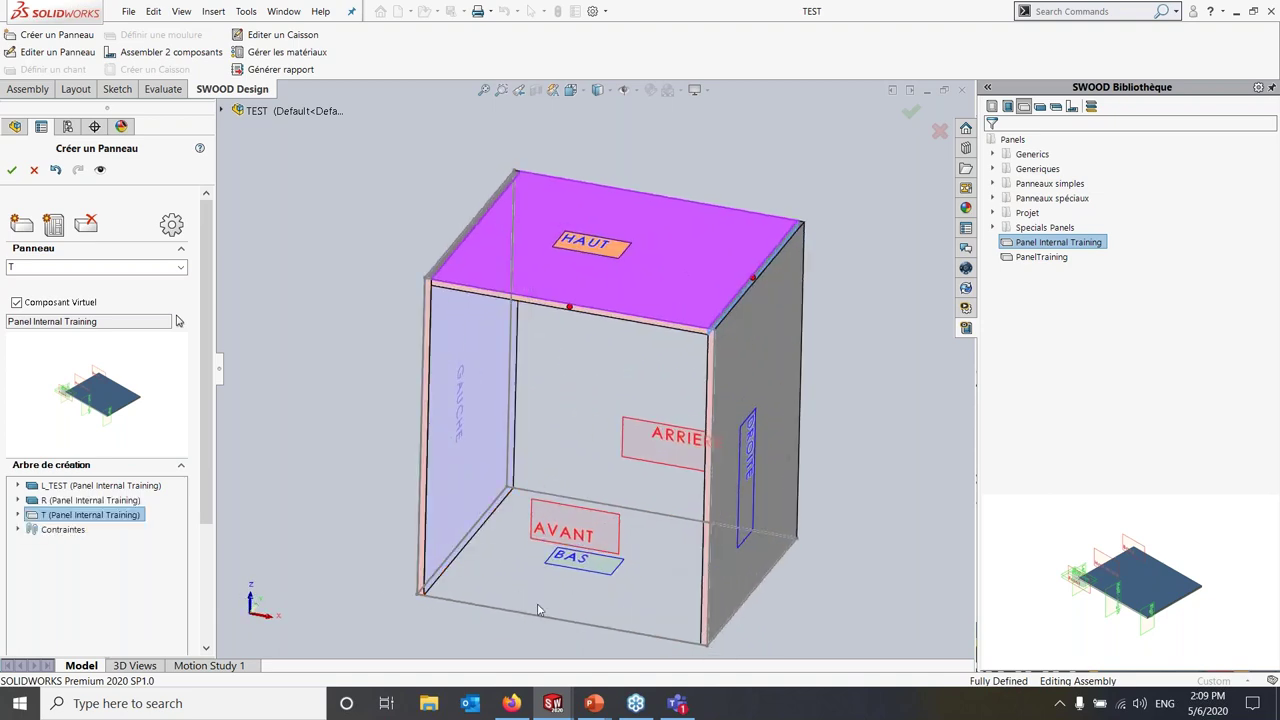
middle_click_drag(543, 551, 585, 571)
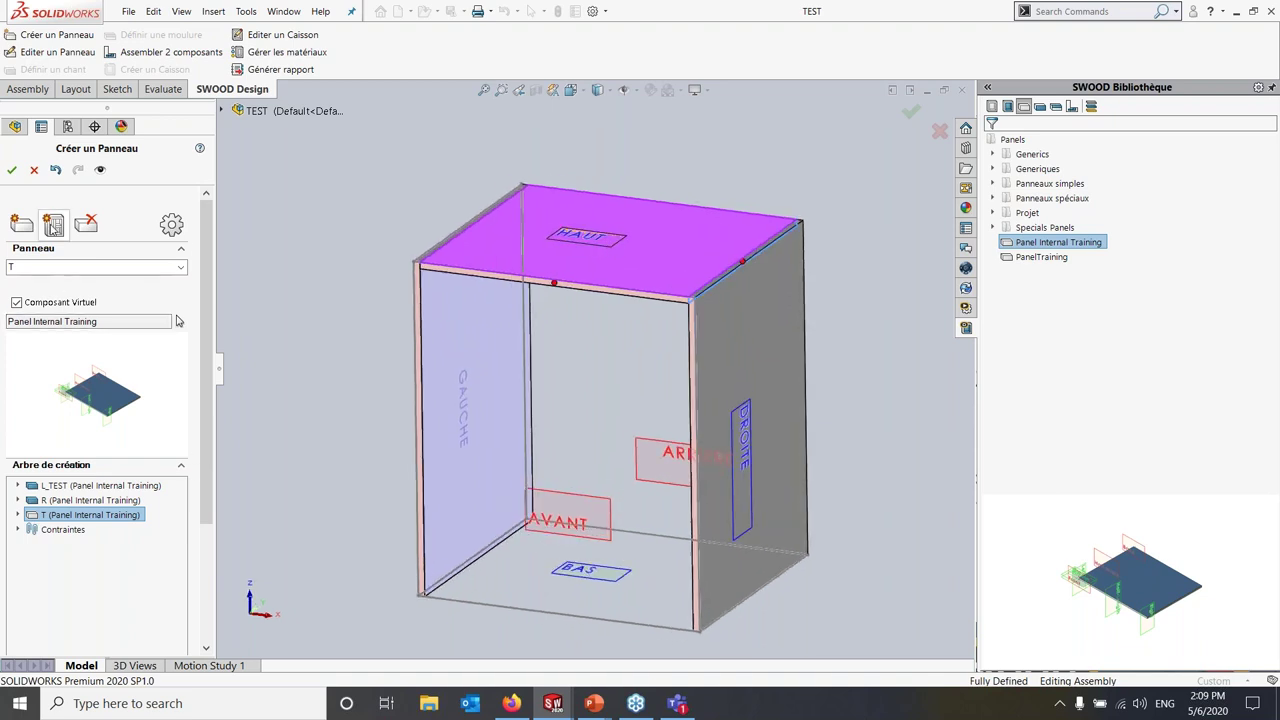
Add the bottom panel B, limited by the right side panel
mouse_move(53, 225)
left_click(70, 374)
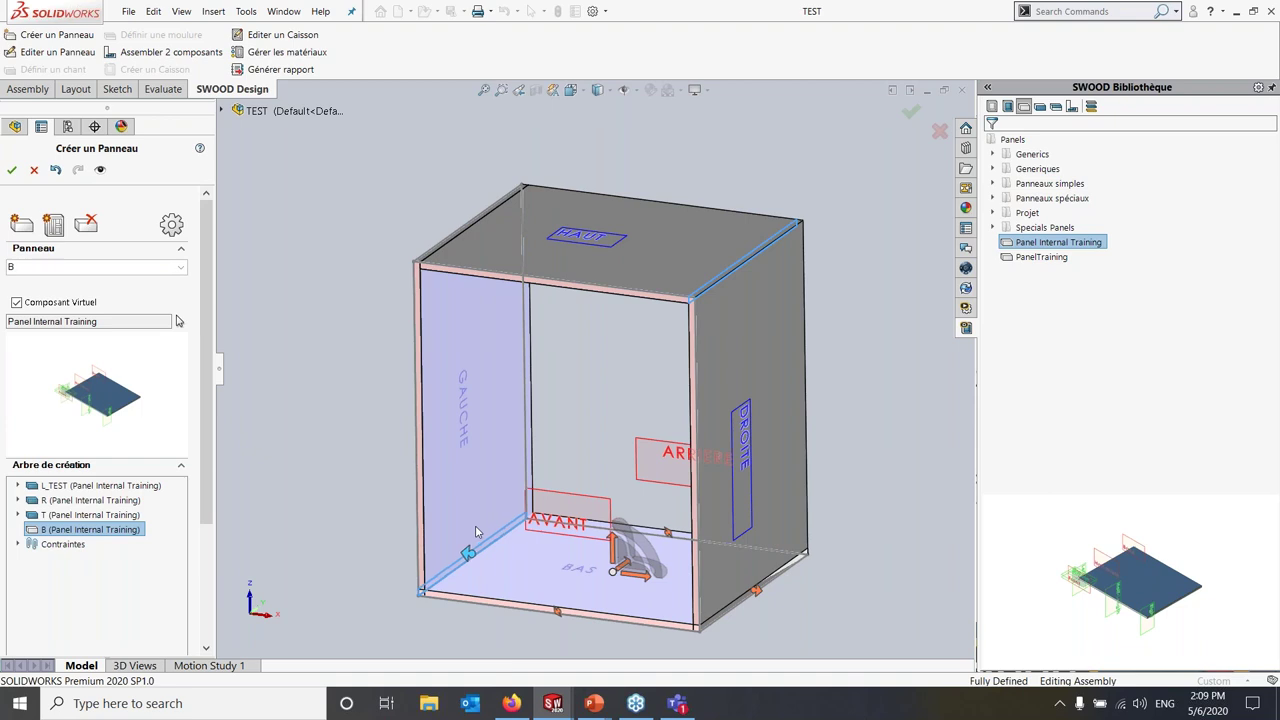
middle_click_drag(605, 597, 700, 540)
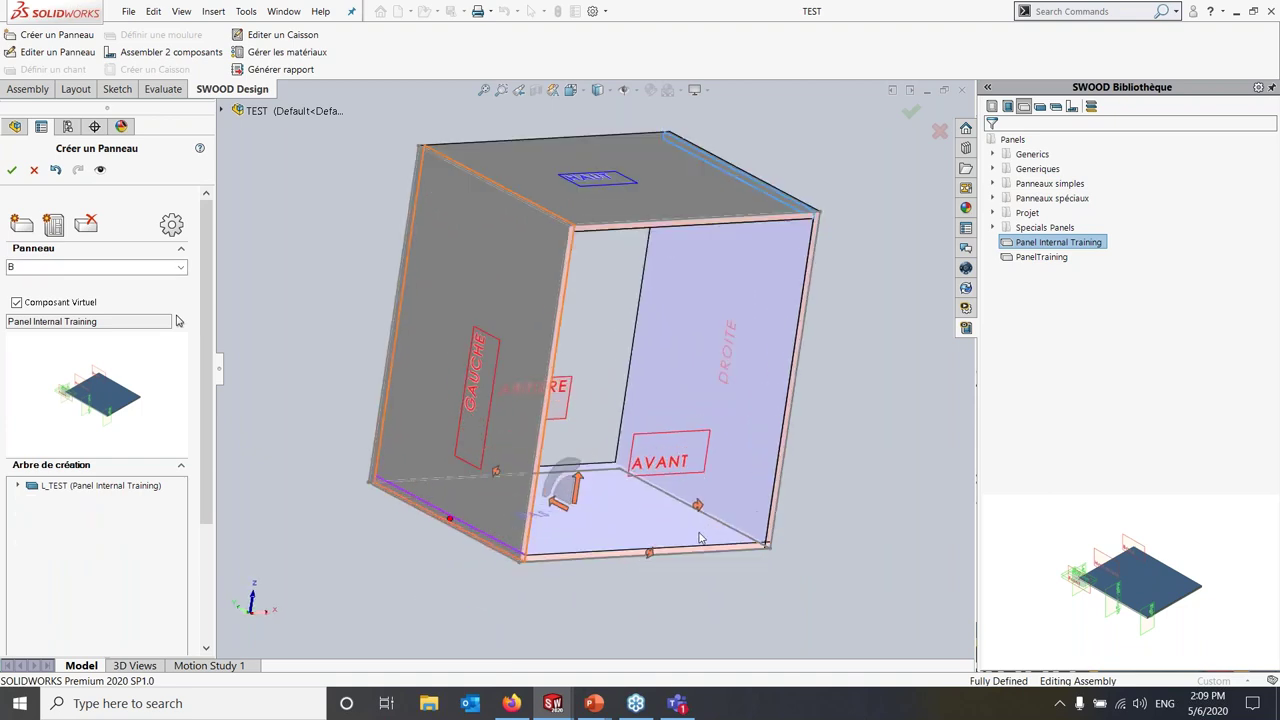
left_click(703, 491)
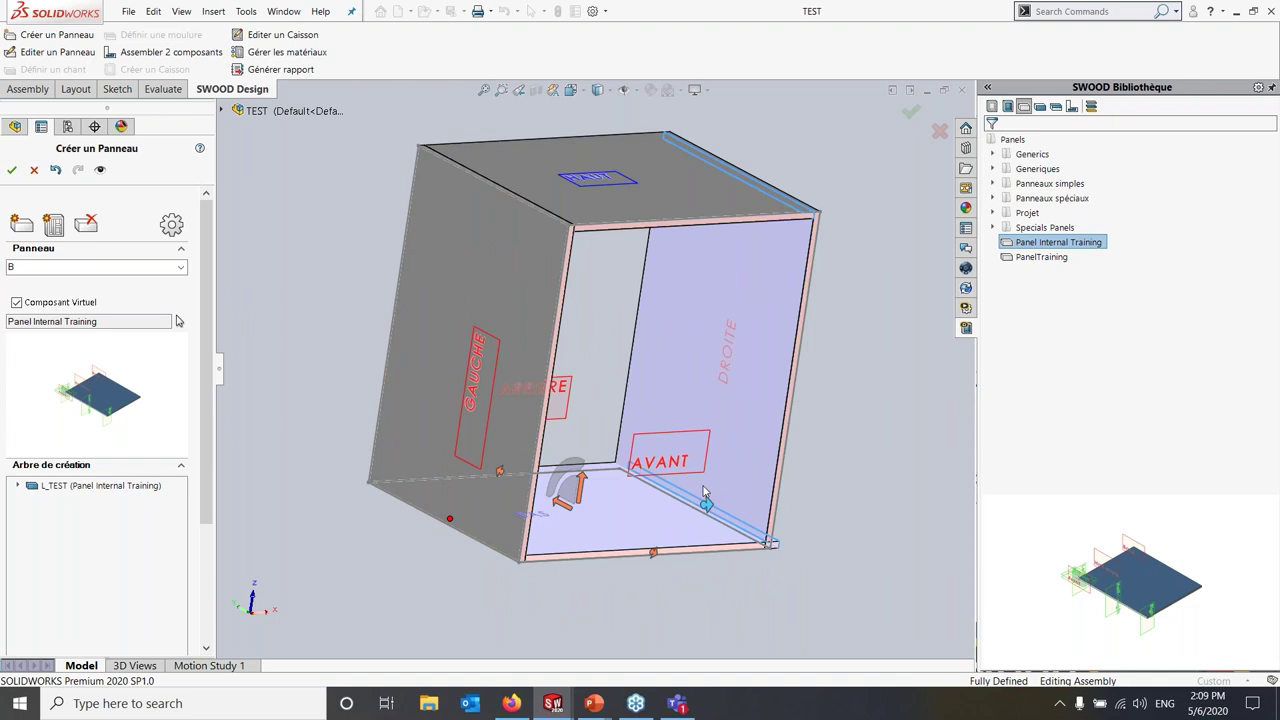
left_click(669, 524)
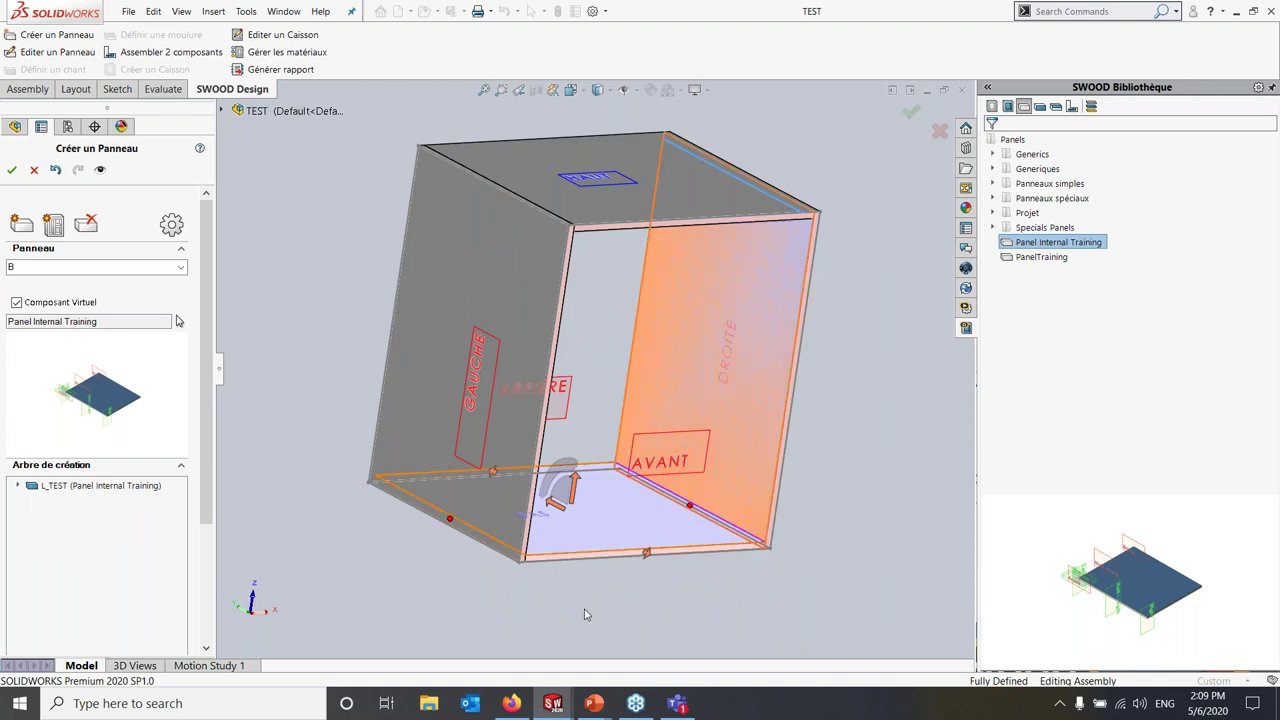
Offset bottom panel B 150 up from the BAS plane
middle_click_drag(552, 571, 546, 537)
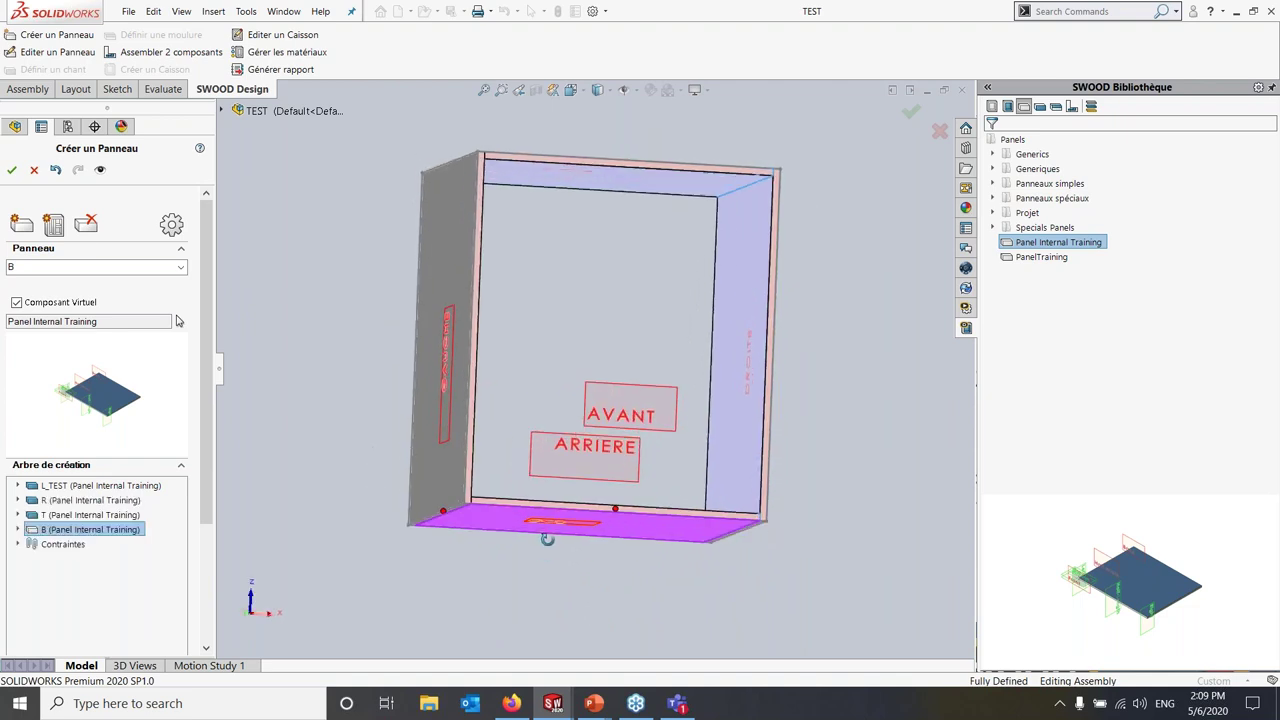
scroll(591, 515, "down", 3)
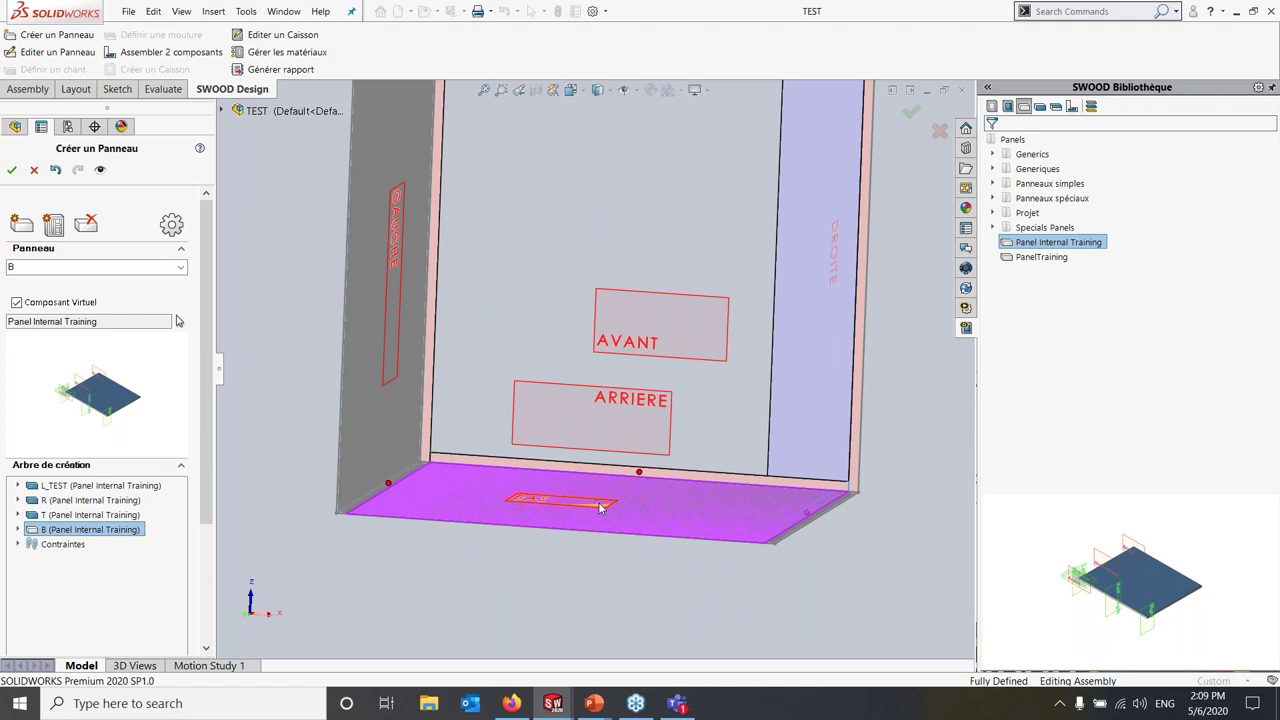
double_click(600, 507)
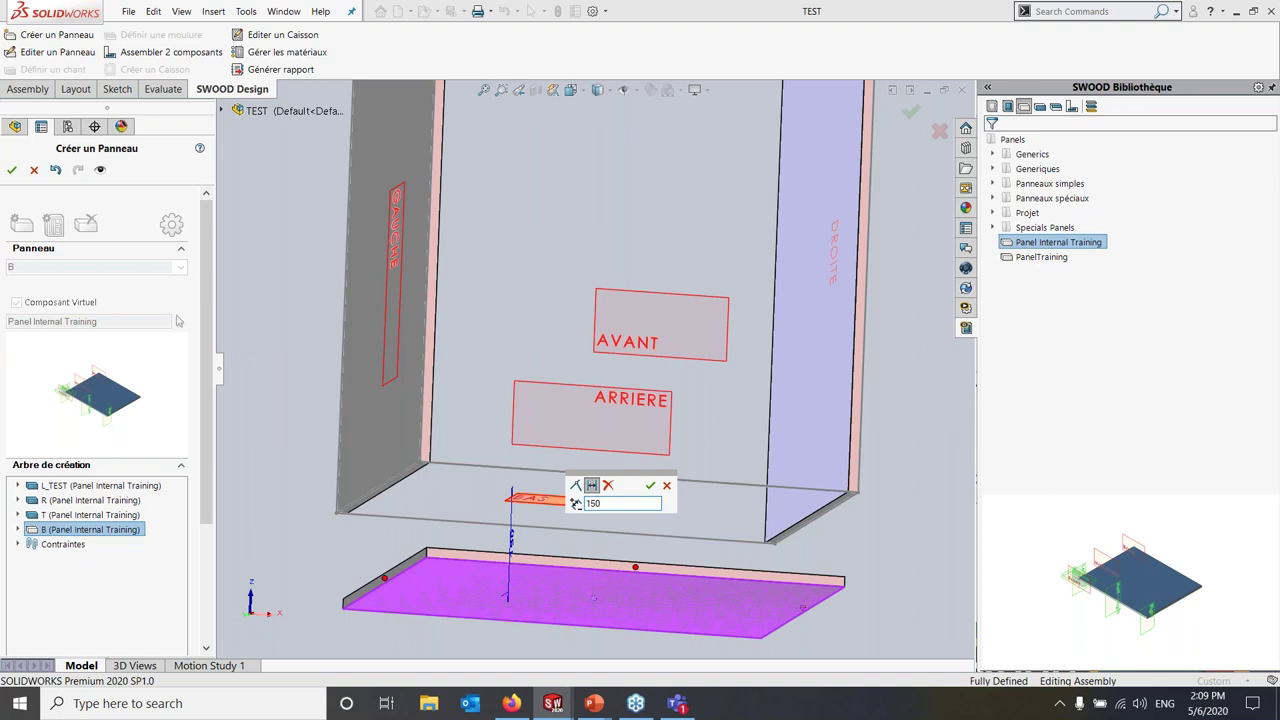
left_click(650, 485)
scroll(657, 401, "up", 5)
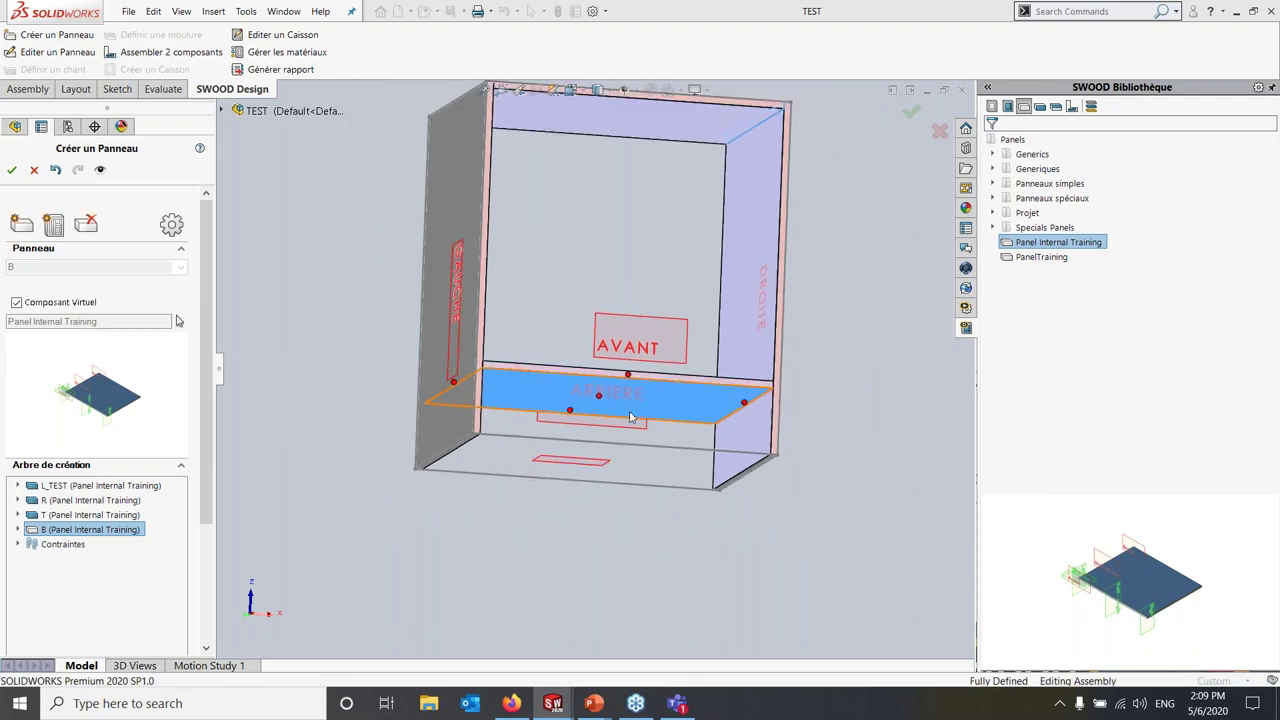
middle_click_drag(640, 420, 610, 449)
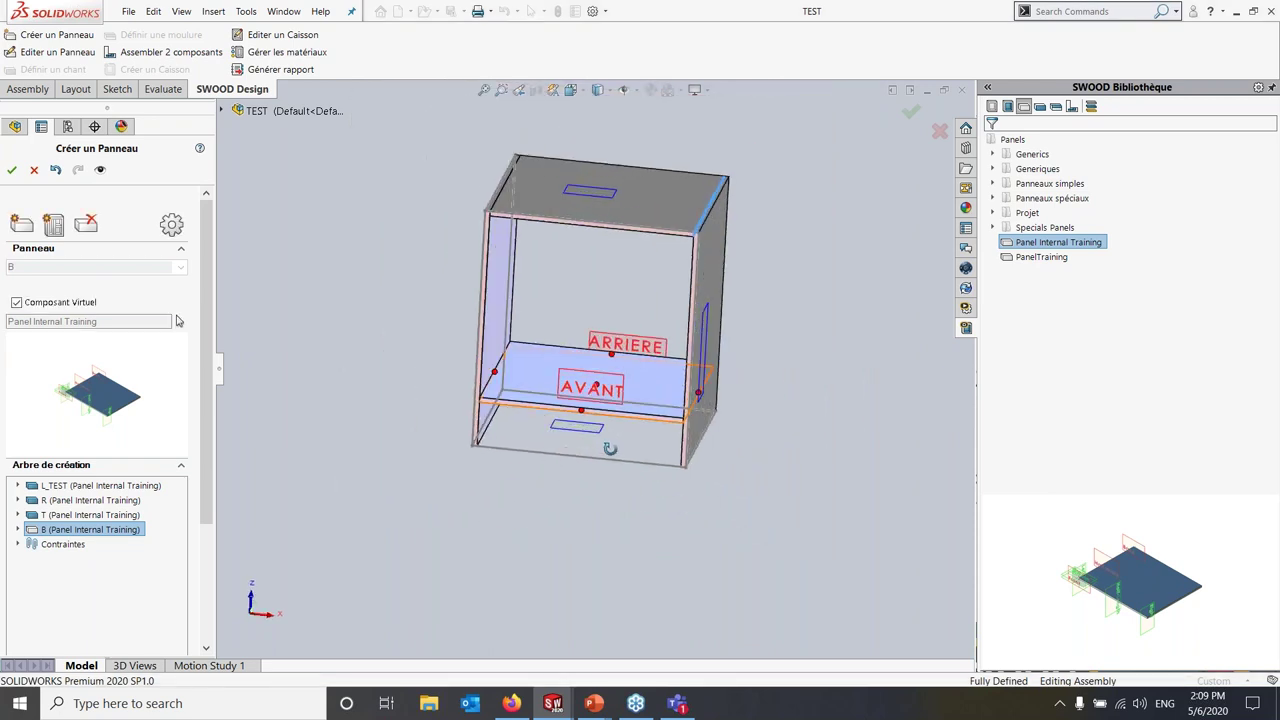
Confirm the four panels, close the mates list, and hide all planes and sketches
left_click(11, 170)
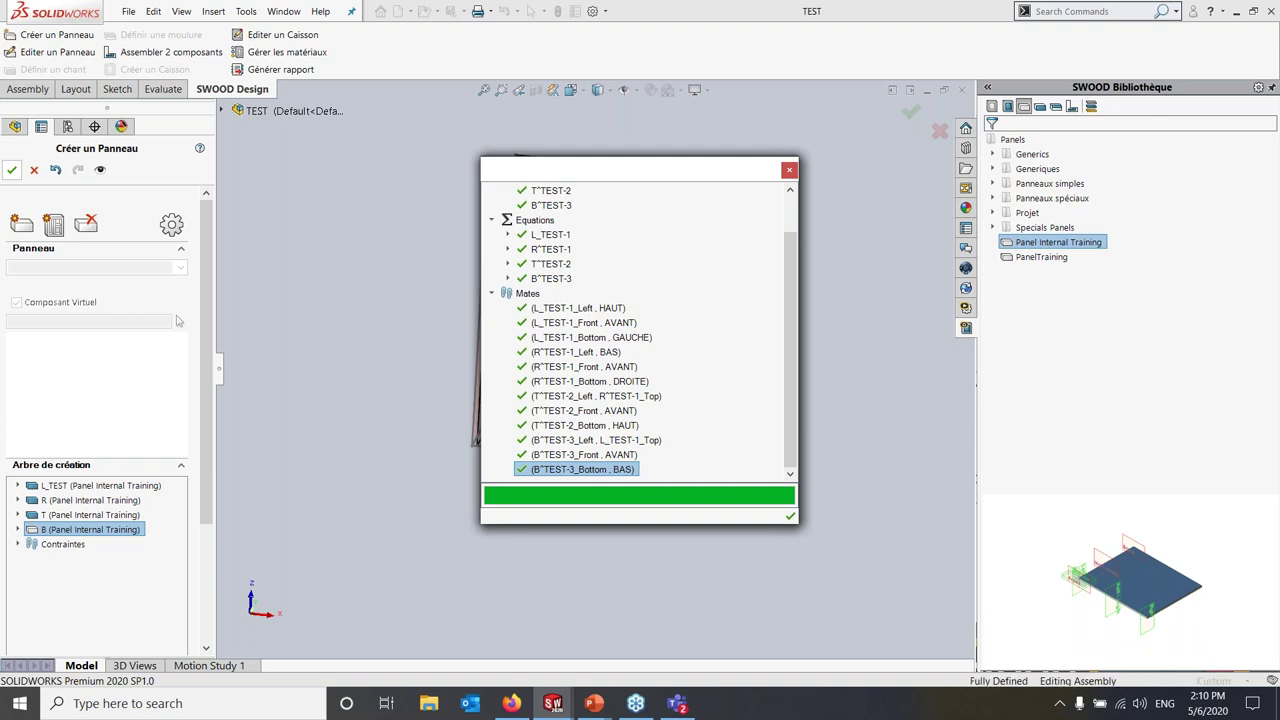
left_click(790, 515)
scroll(585, 364, "down", 3)
scroll(585, 364, "up", 4)
left_click(627, 92)
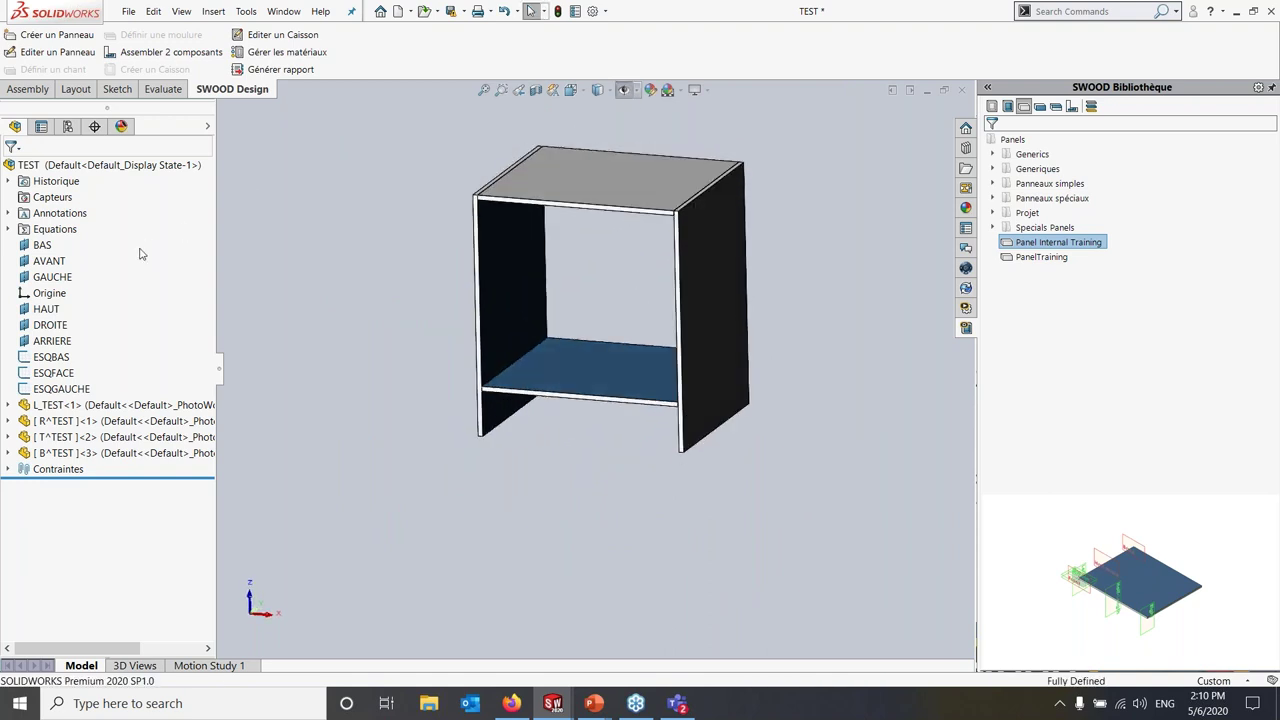
Open the SWOODBox library's Portes > PRAMETA door folder
middle_click_drag(638, 309, 601, 338)
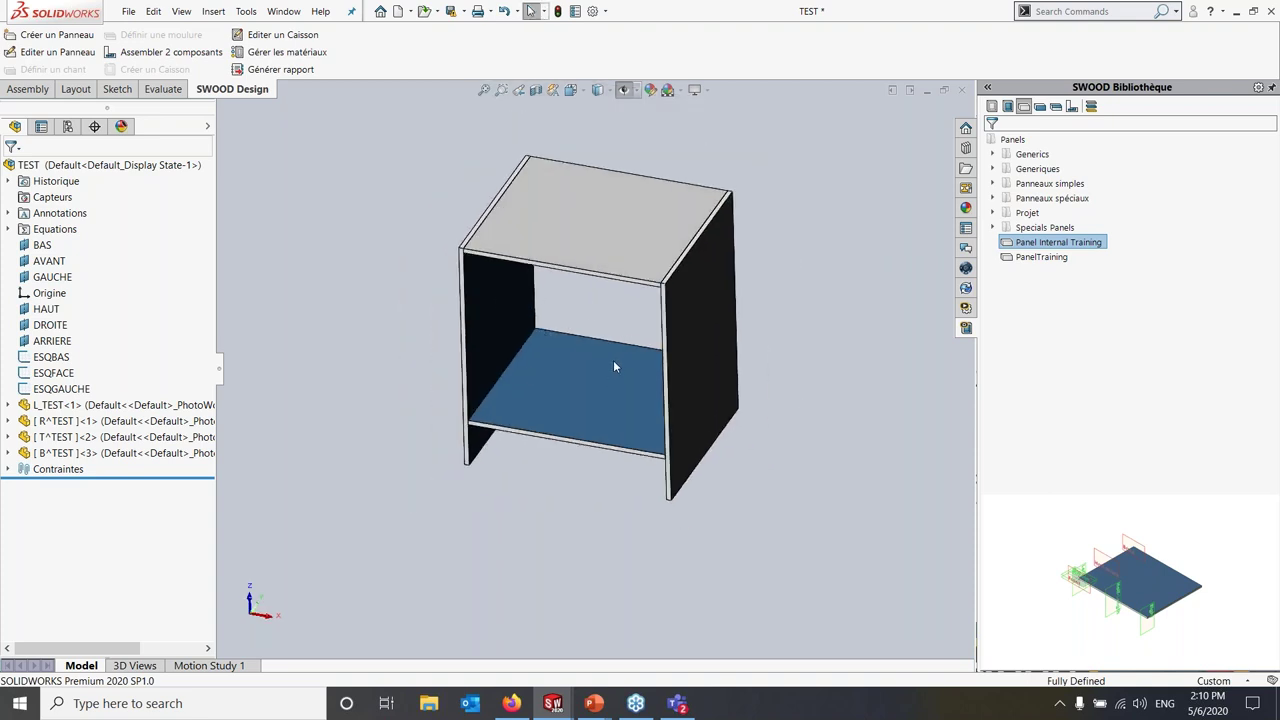
left_click(1008, 107)
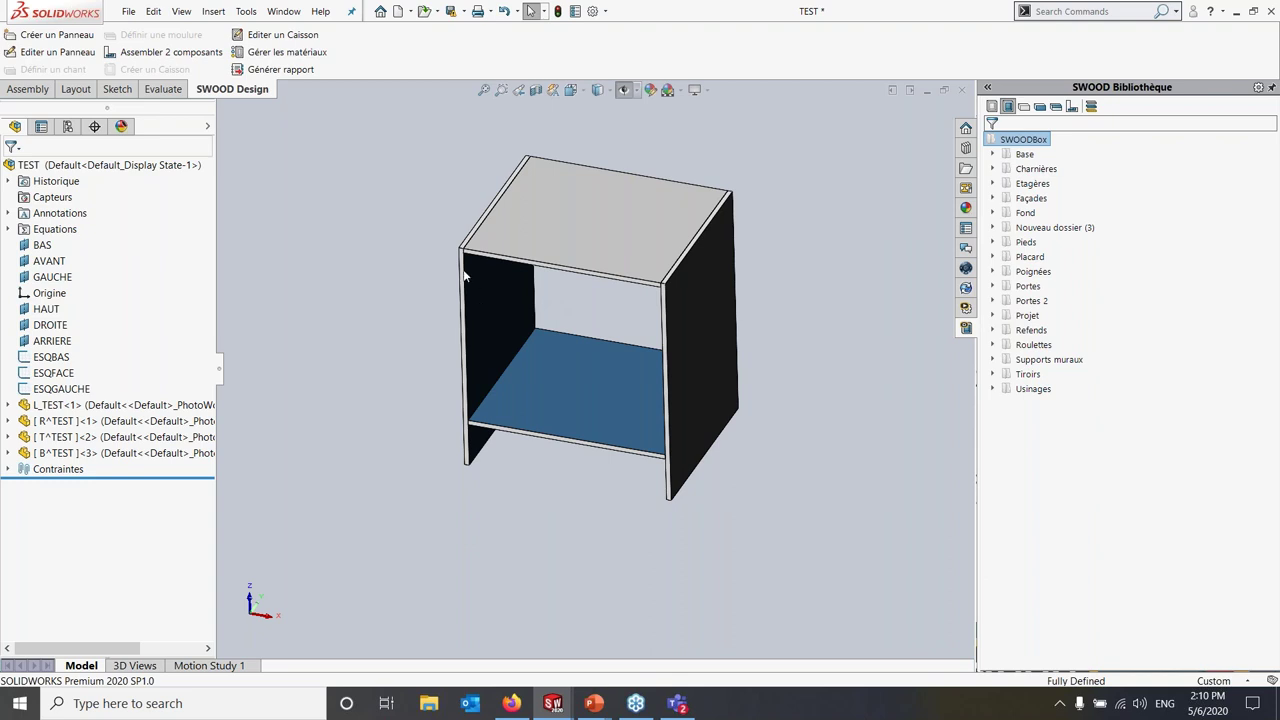
scroll(489, 297, "down", 5)
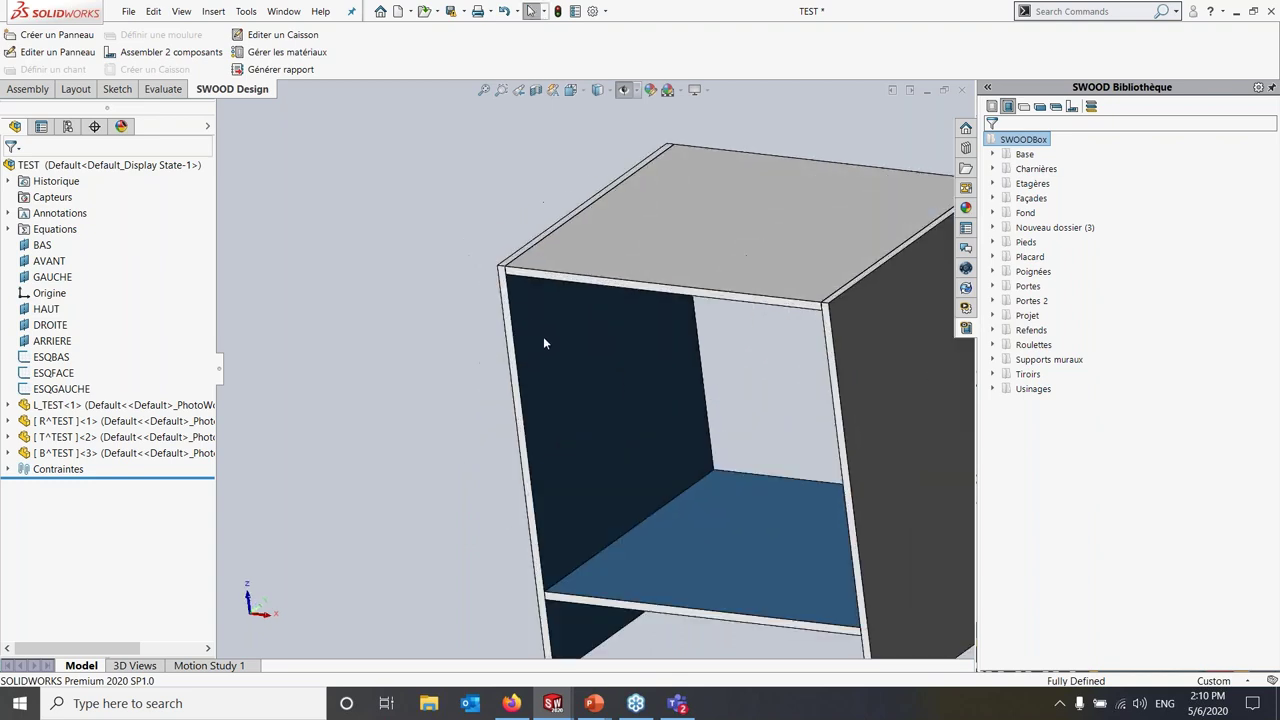
middle_click_drag(826, 358, 841, 372)
key("ctrl+1")
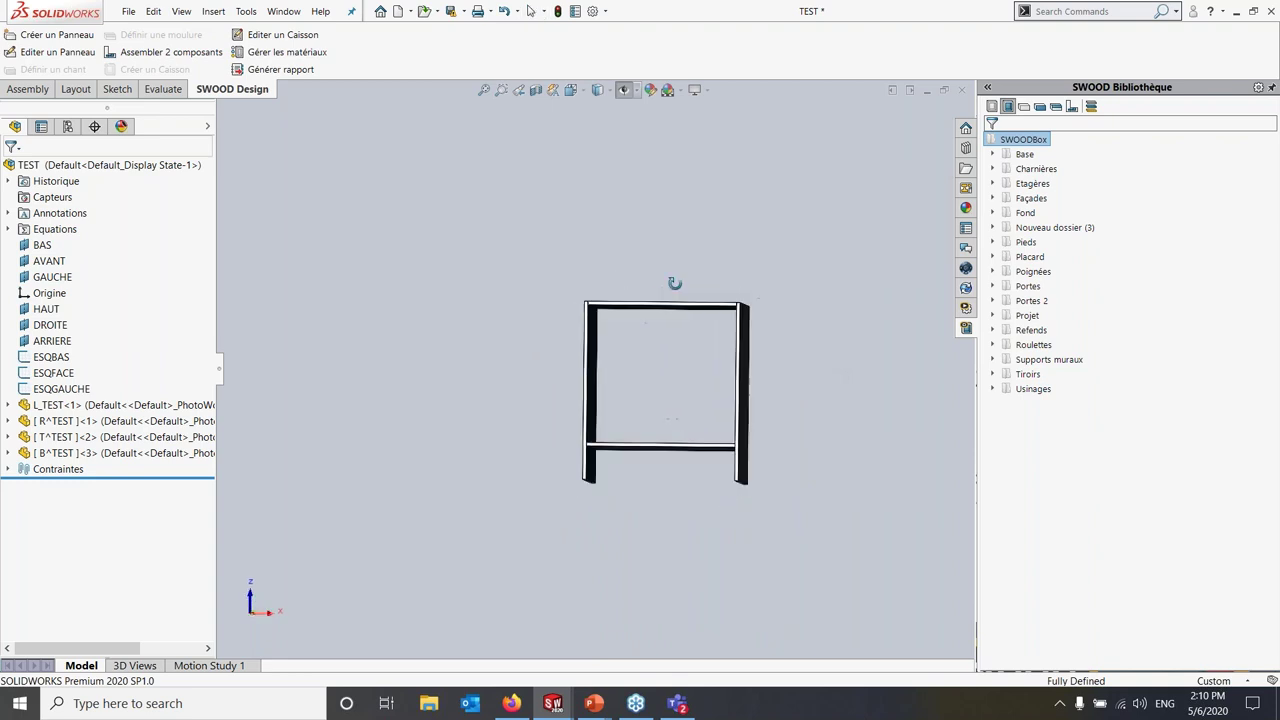
scroll(643, 345, "down", 3)
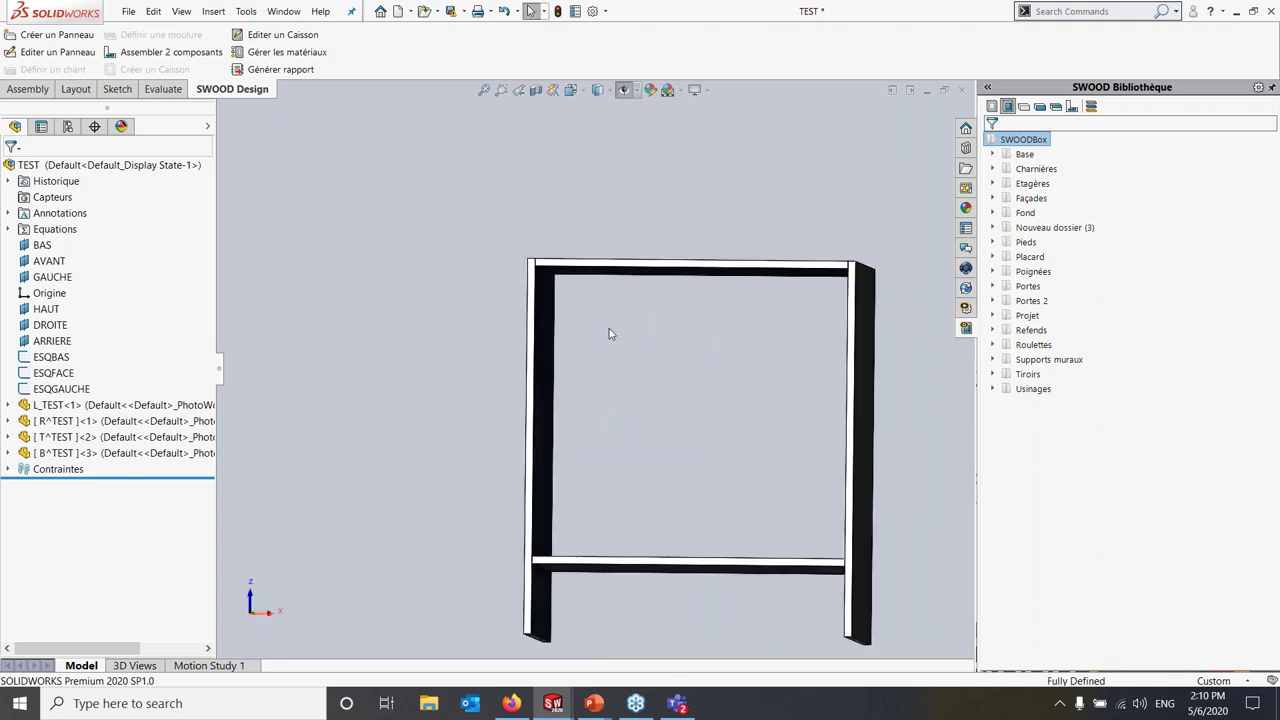
key("ctrl+7")
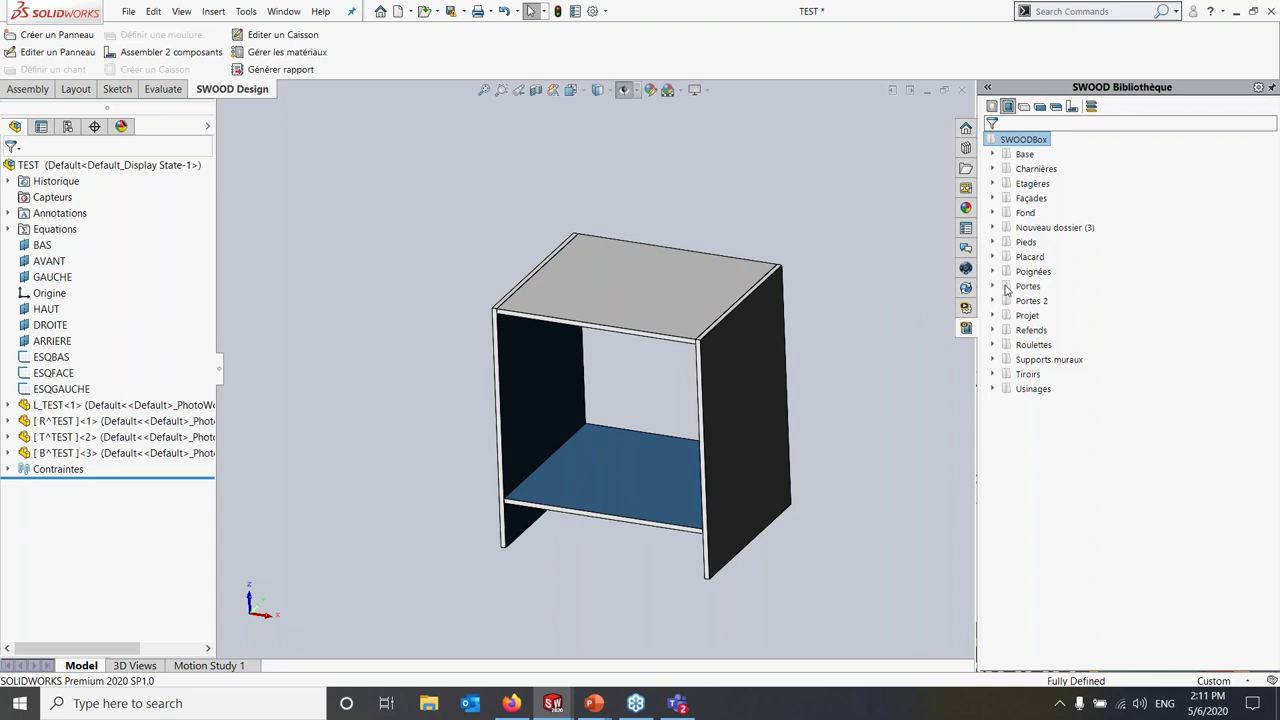
left_click(993, 287)
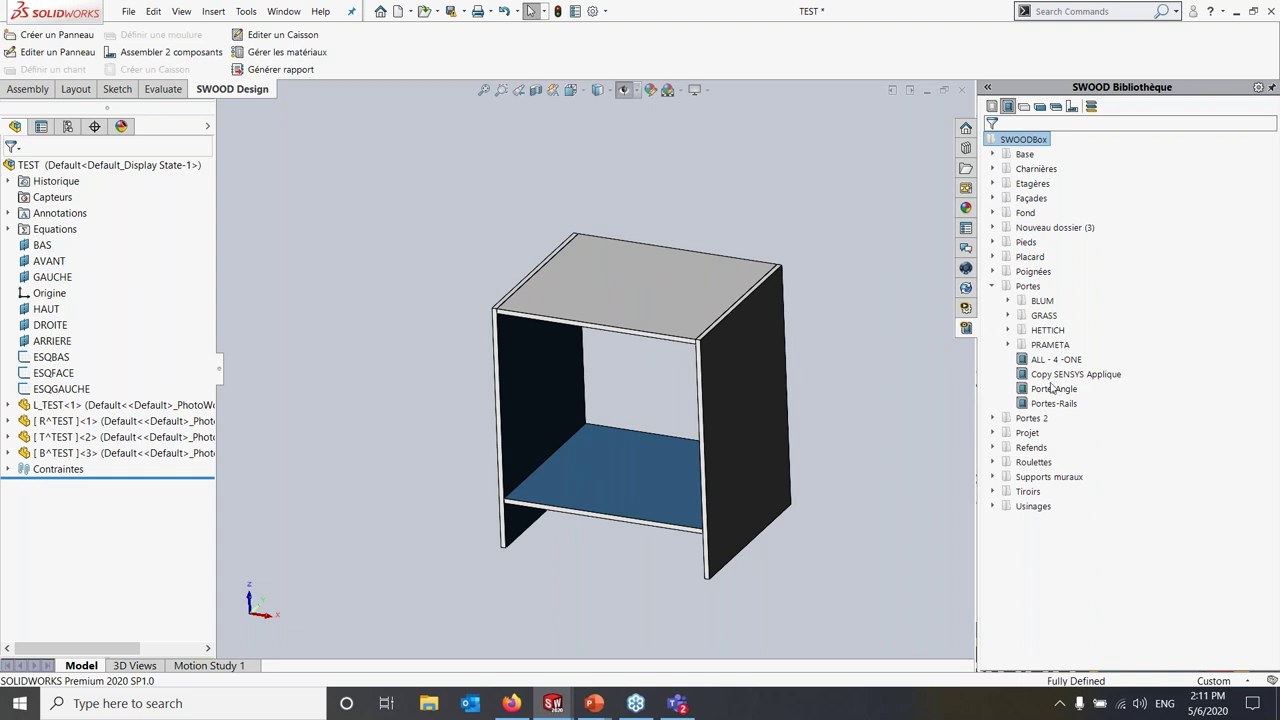
left_click(1008, 345)
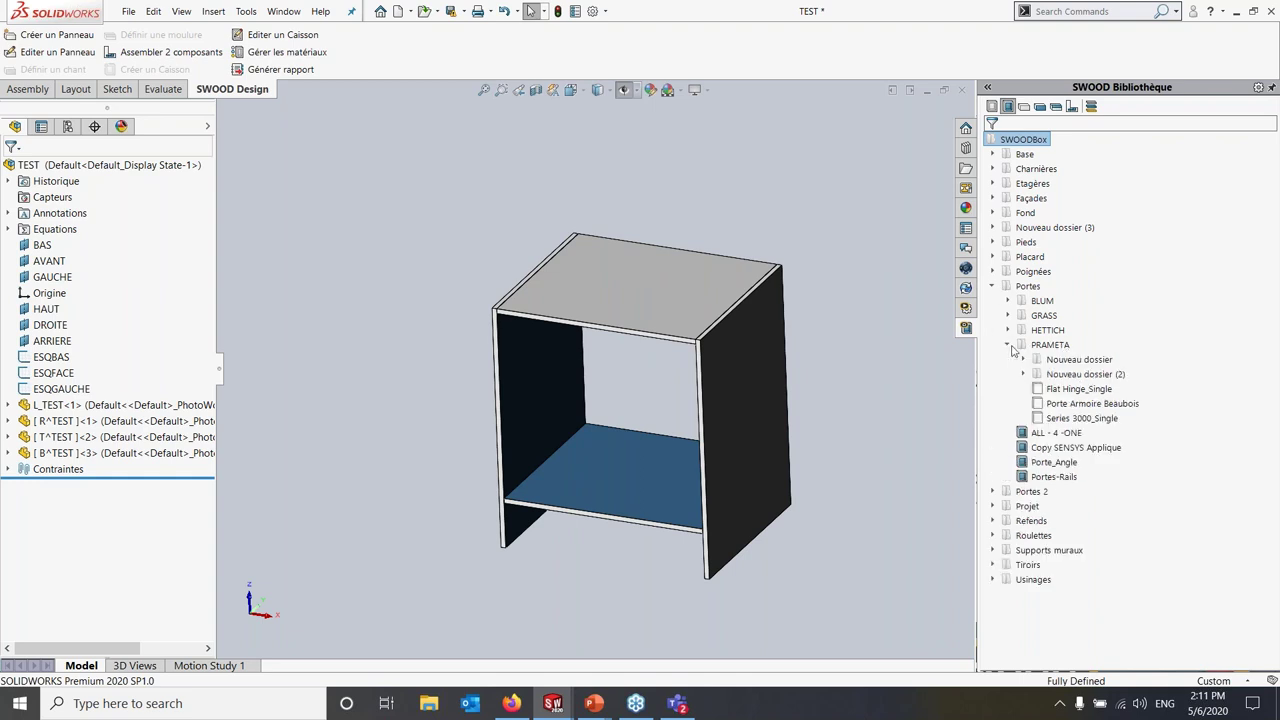
Insert the Flat Hinge_Single door as SWOODBox1 on the cabinet's front faces
left_click(1058, 390)
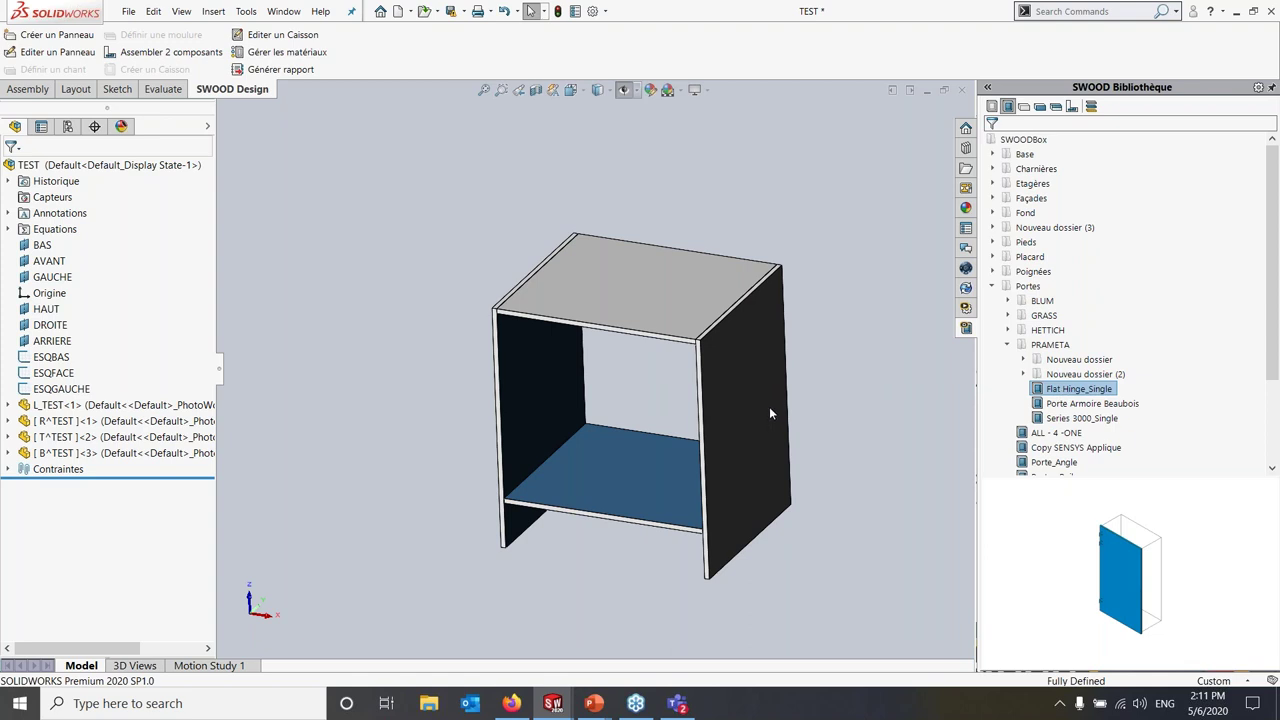
right_click(1046, 392)
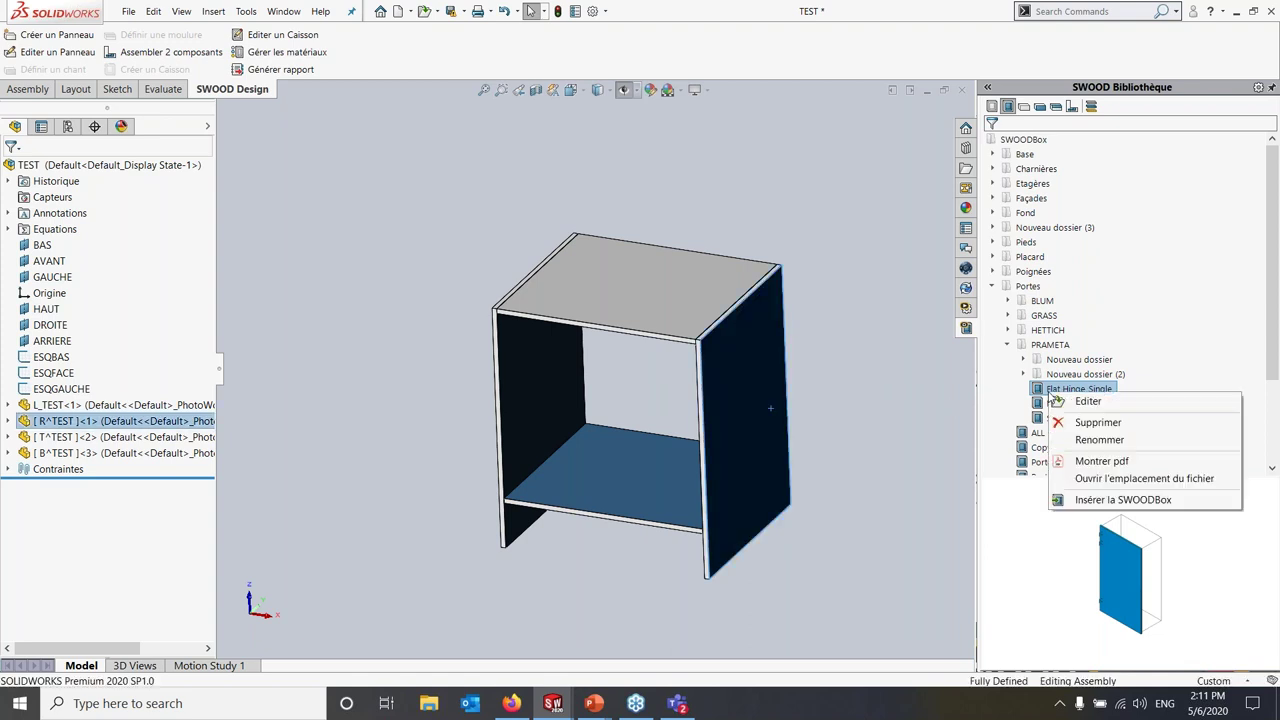
left_click(1074, 505)
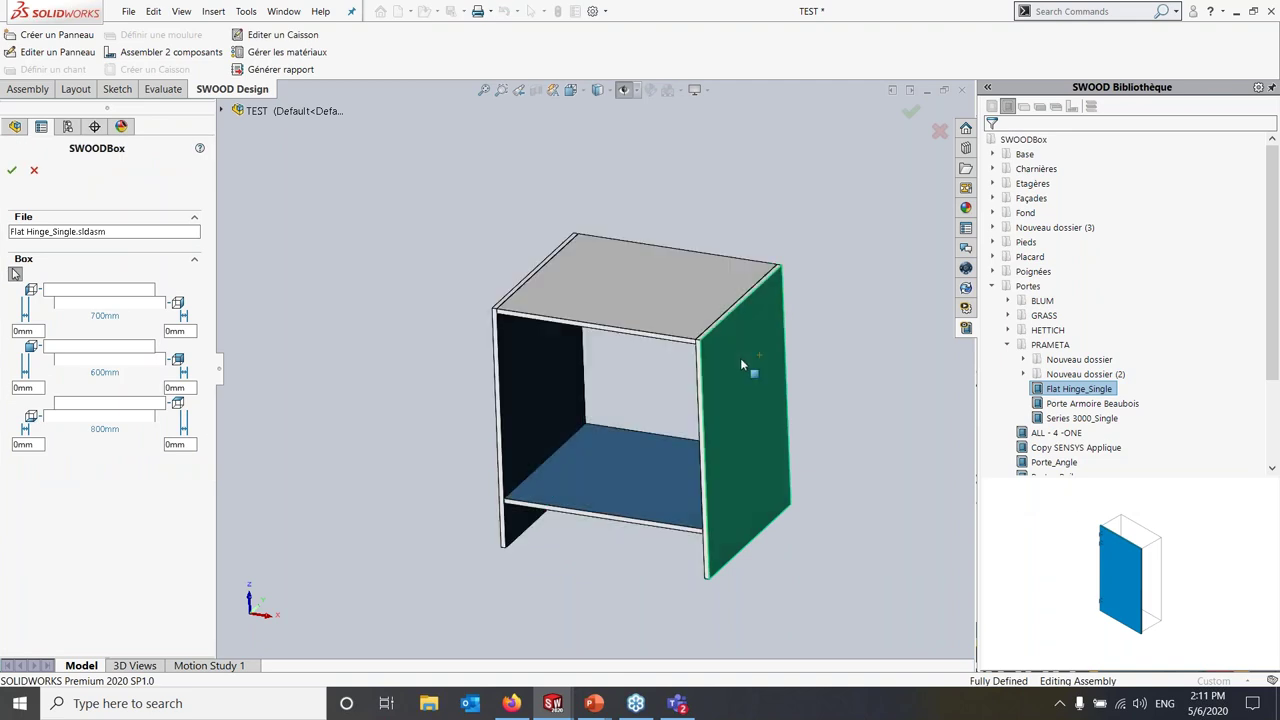
left_click(612, 390)
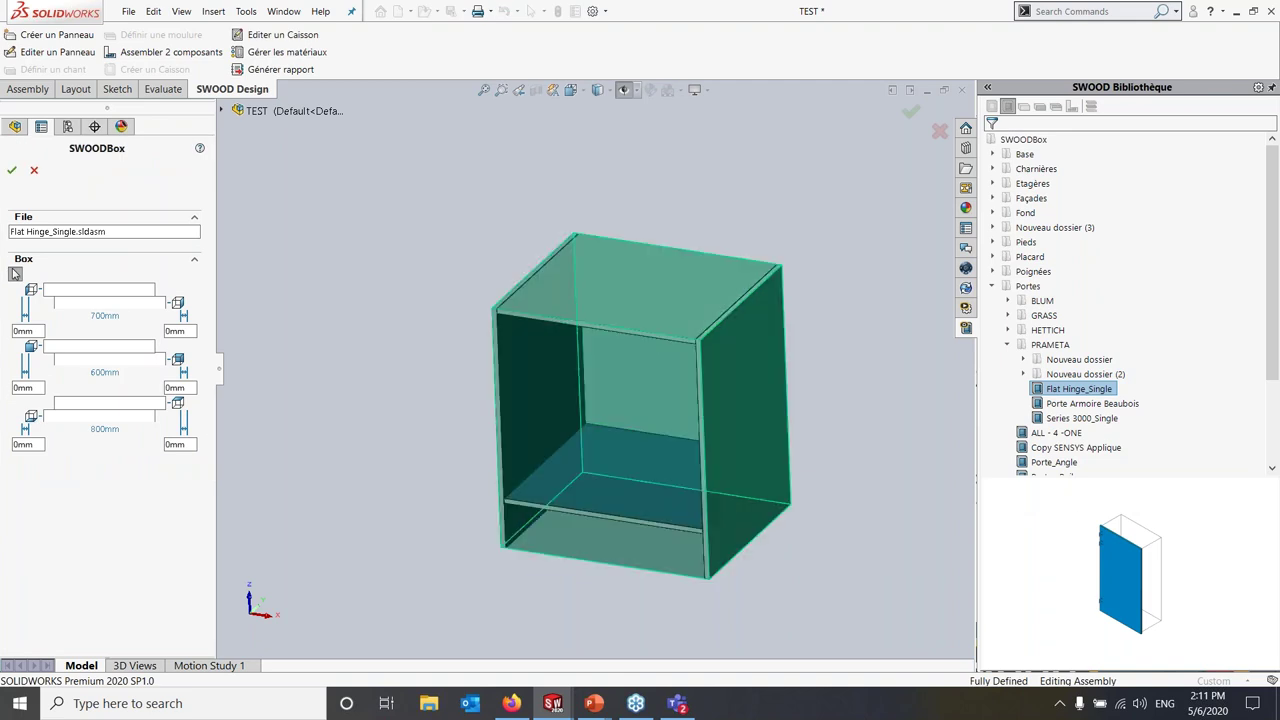
left_click(634, 450)
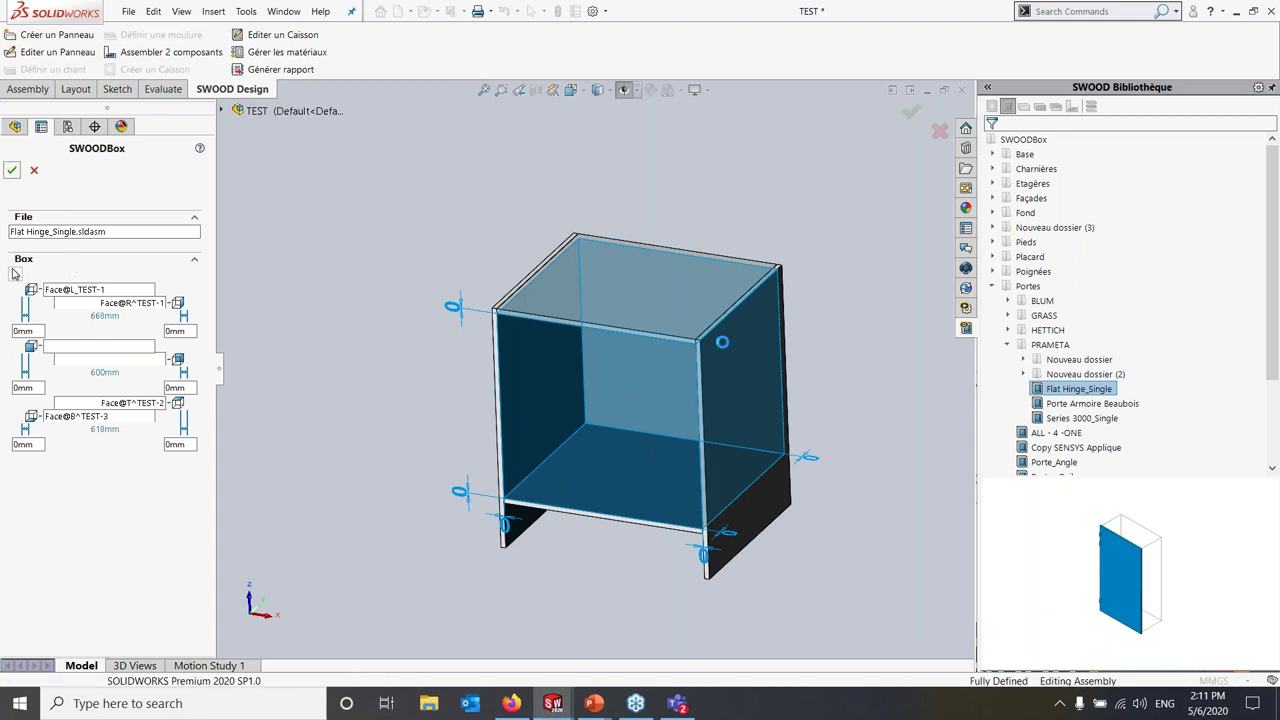
key("Return")
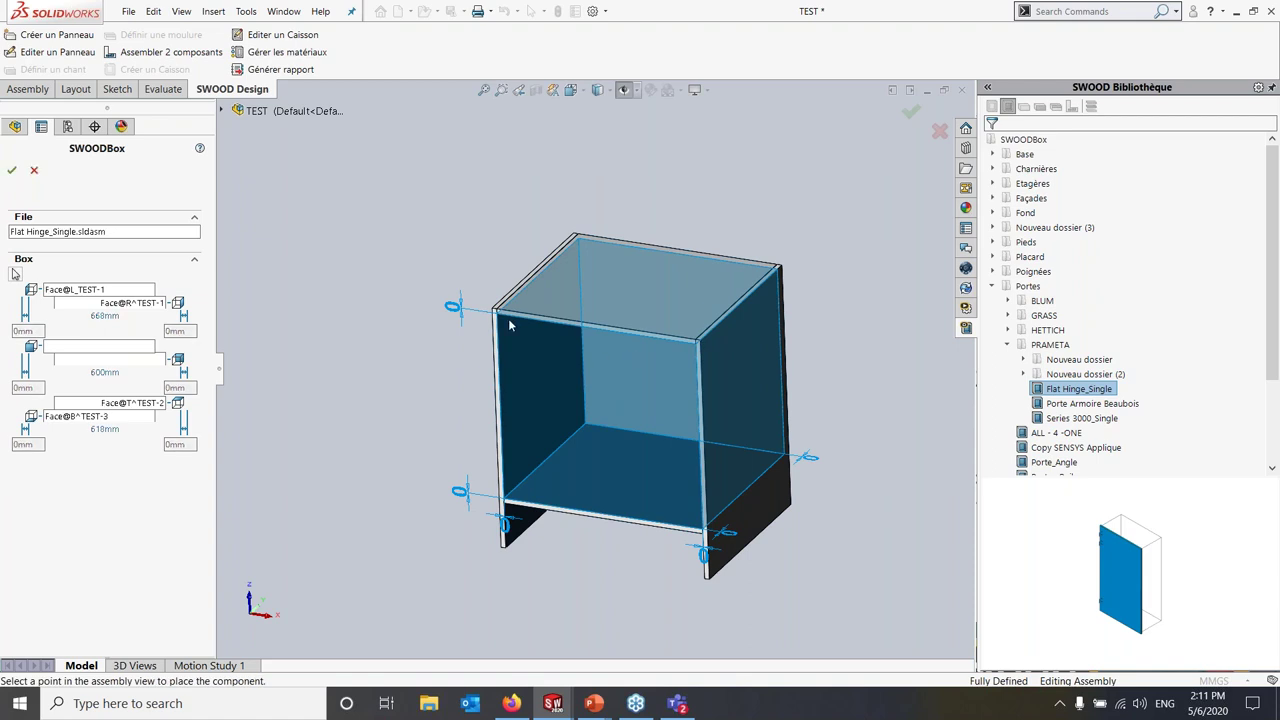
left_click(649, 328)
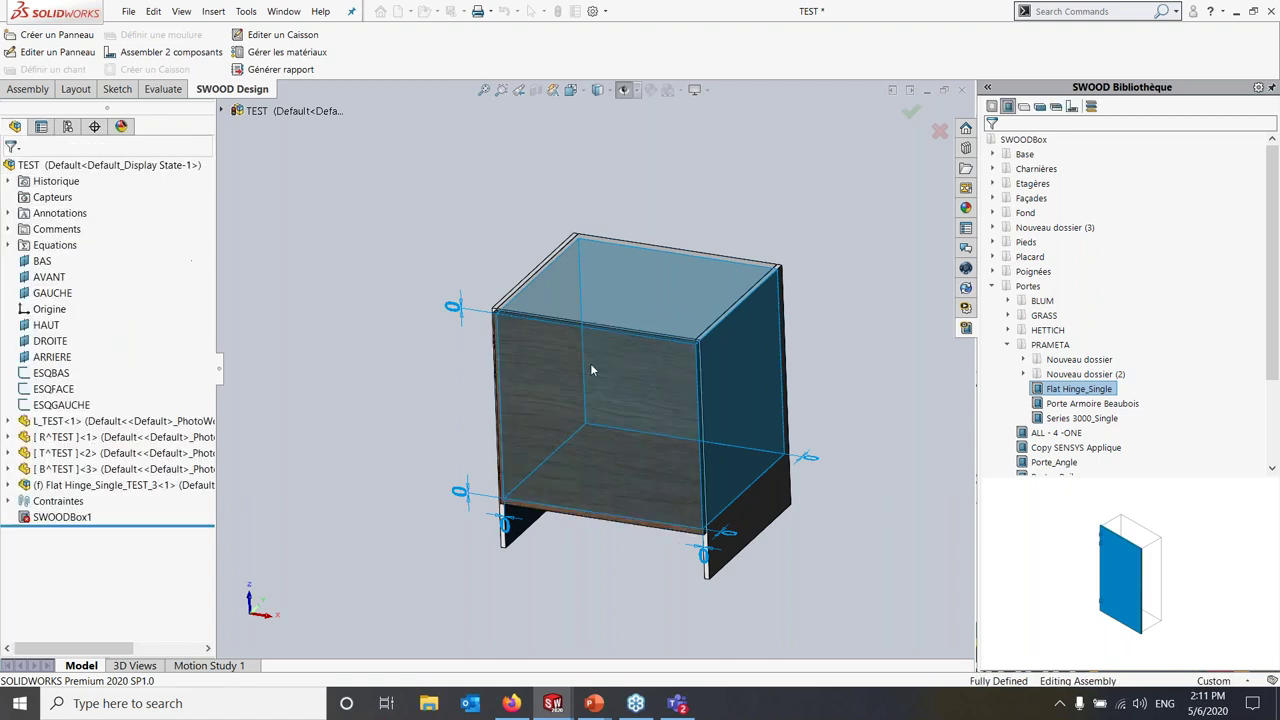
left_click_drag(591, 527, 626, 388)
mouse_move(626, 388)
middle_mouse_down()
mouse_move(674, 405)
mouse_move(646, 364)
mouse_move(477, 400)
mouse_move(523, 371)
mouse_move(671, 417)
middle_mouse_up()
scroll(622, 336, "down", 4)
scroll(622, 336, "up", 4)
left_click(698, 397)
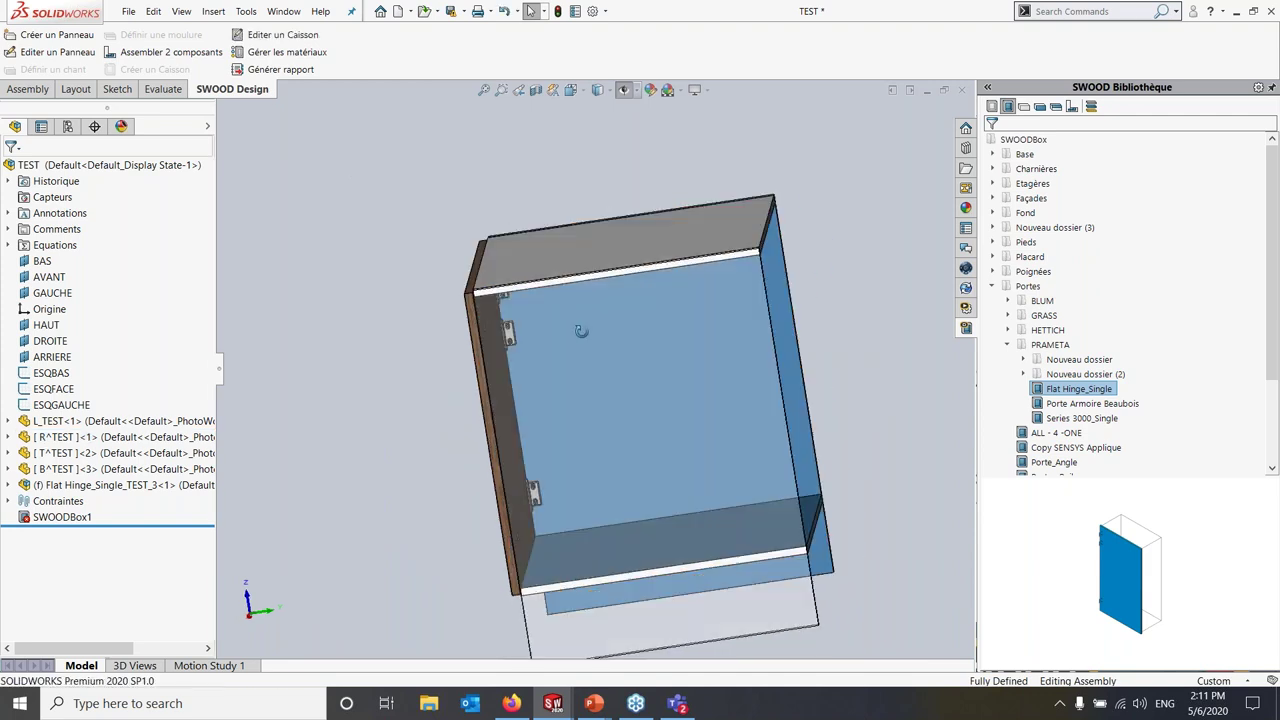
scroll(505, 345, "down", 8)
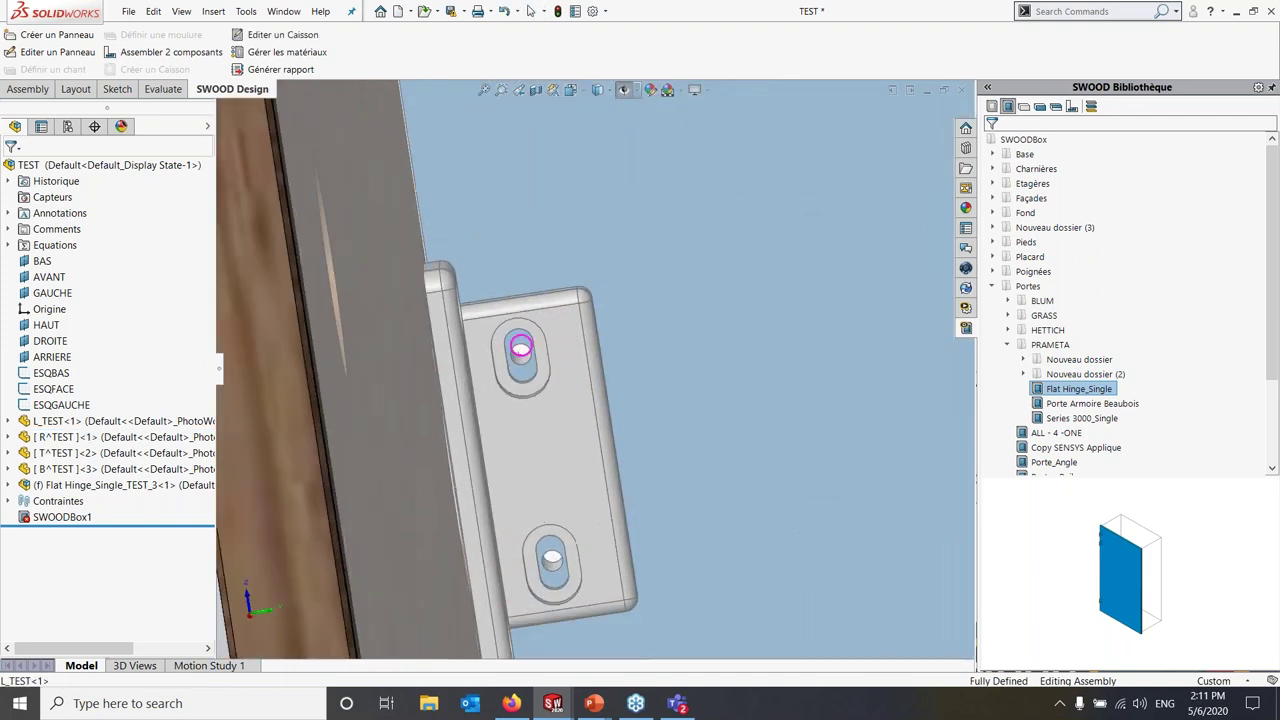
scroll(570, 380, "up", 2)
scroll(585, 390, "up", 6)
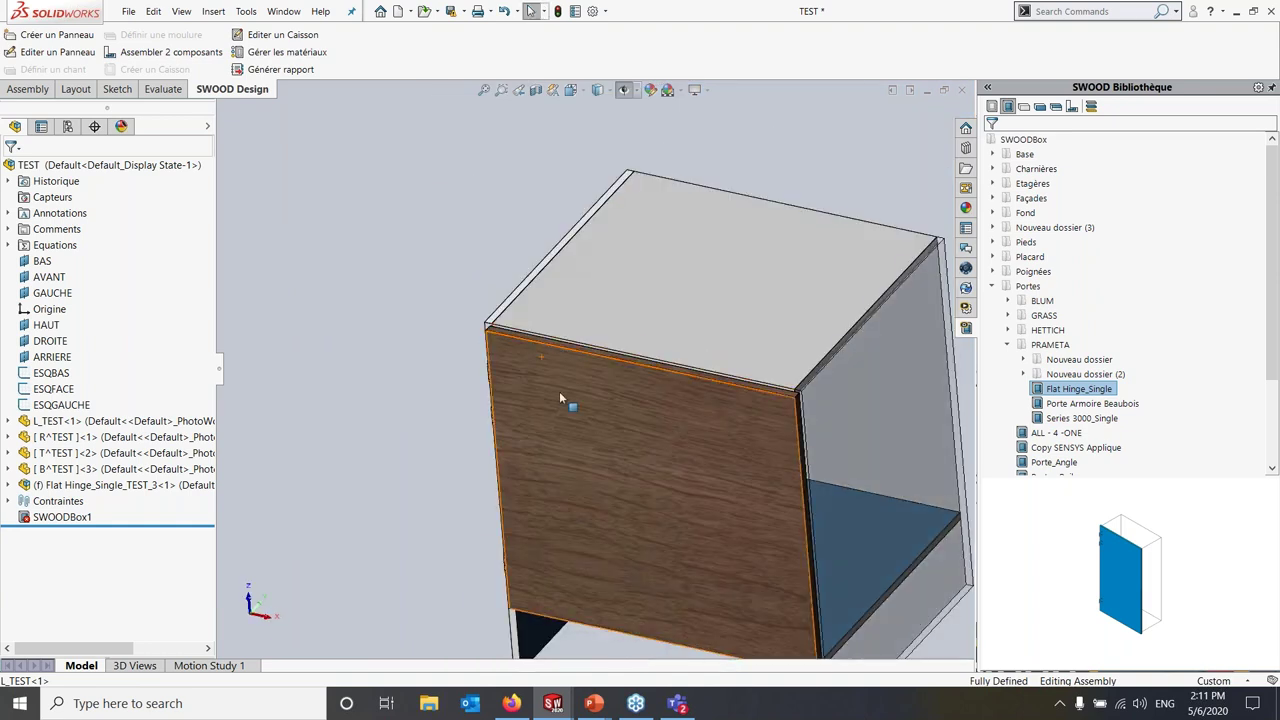
scroll(559, 391, "up", 2)
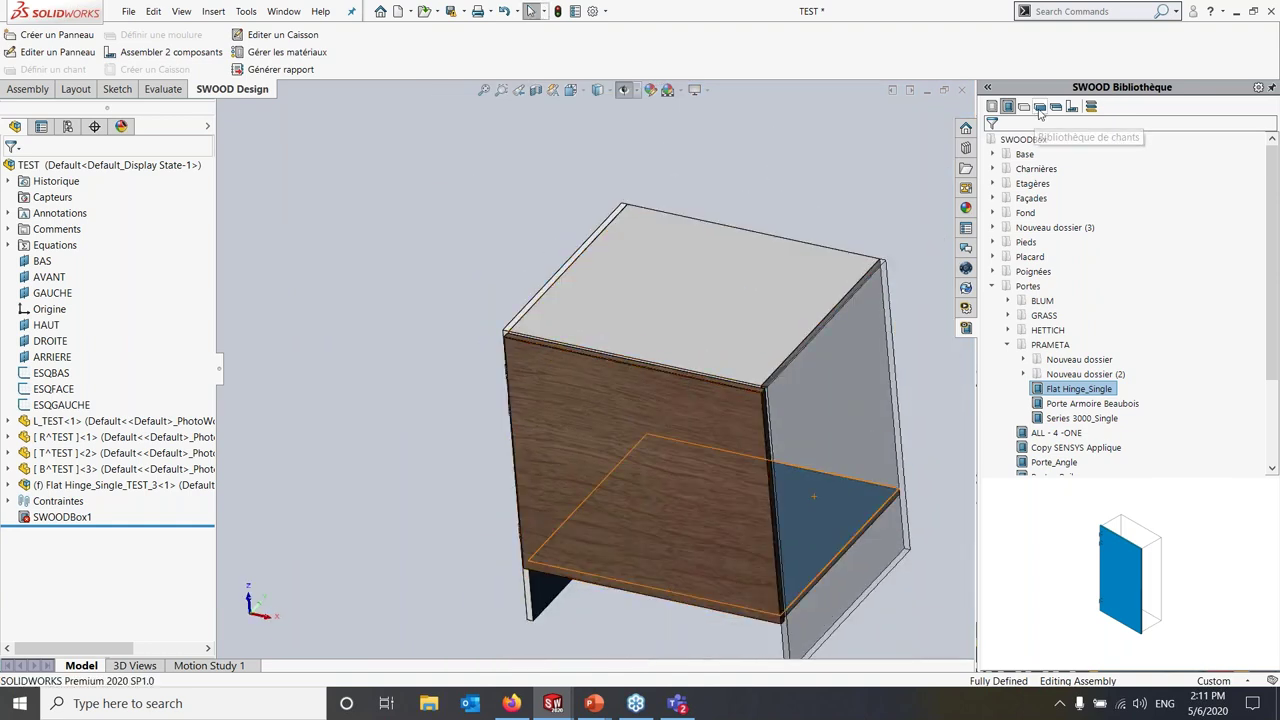
Apply the Generic 2 (2mm) edge band to right panel R's top edge as Chant1
left_click(1039, 107)
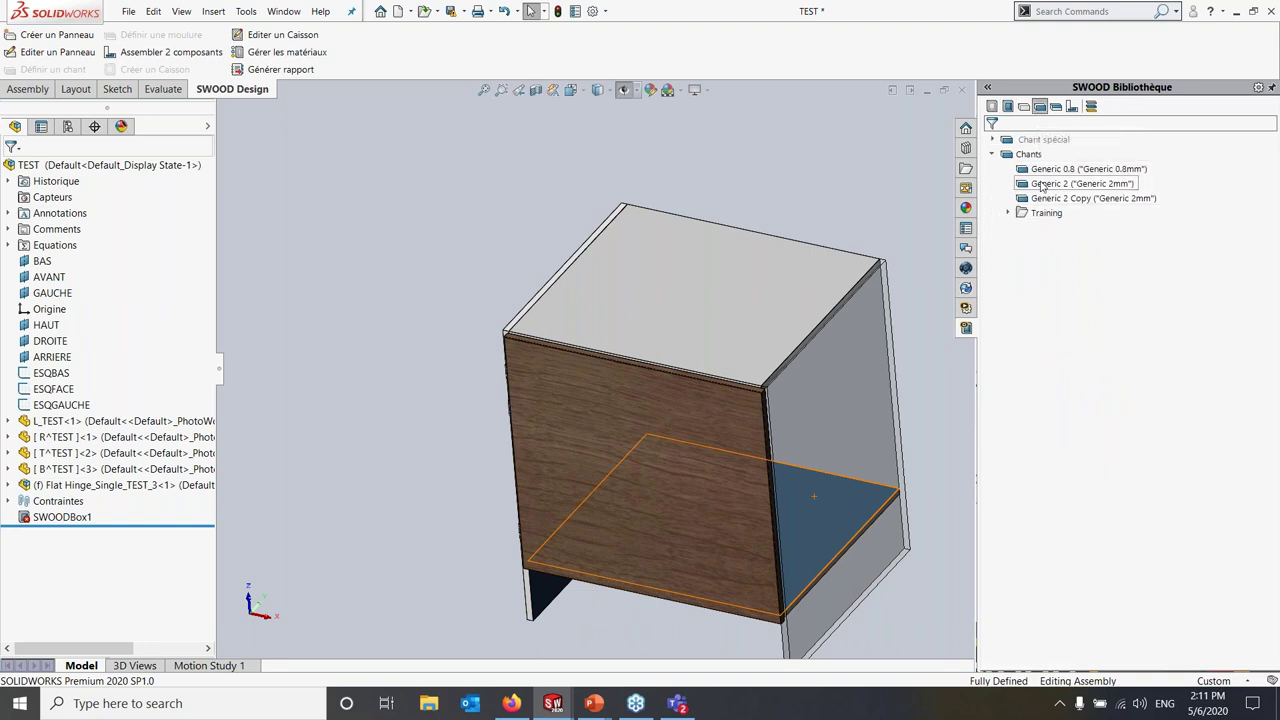
left_click(1062, 186)
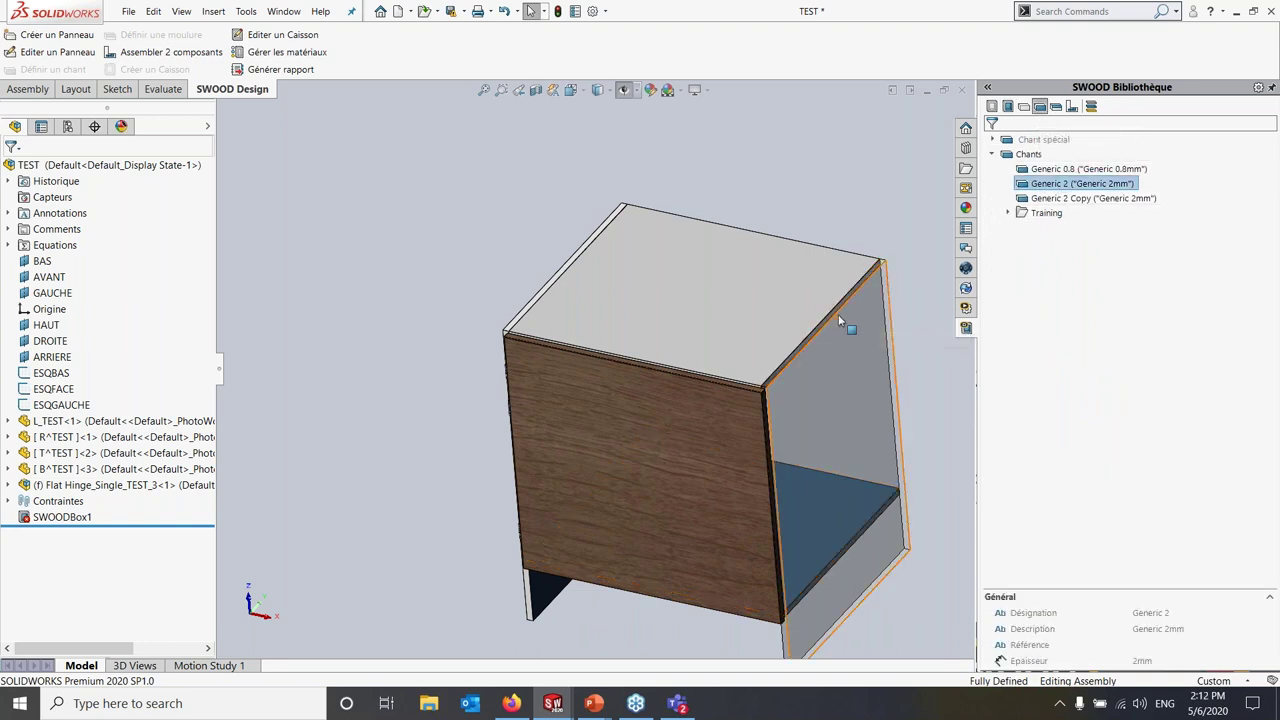
left_click(905, 549)
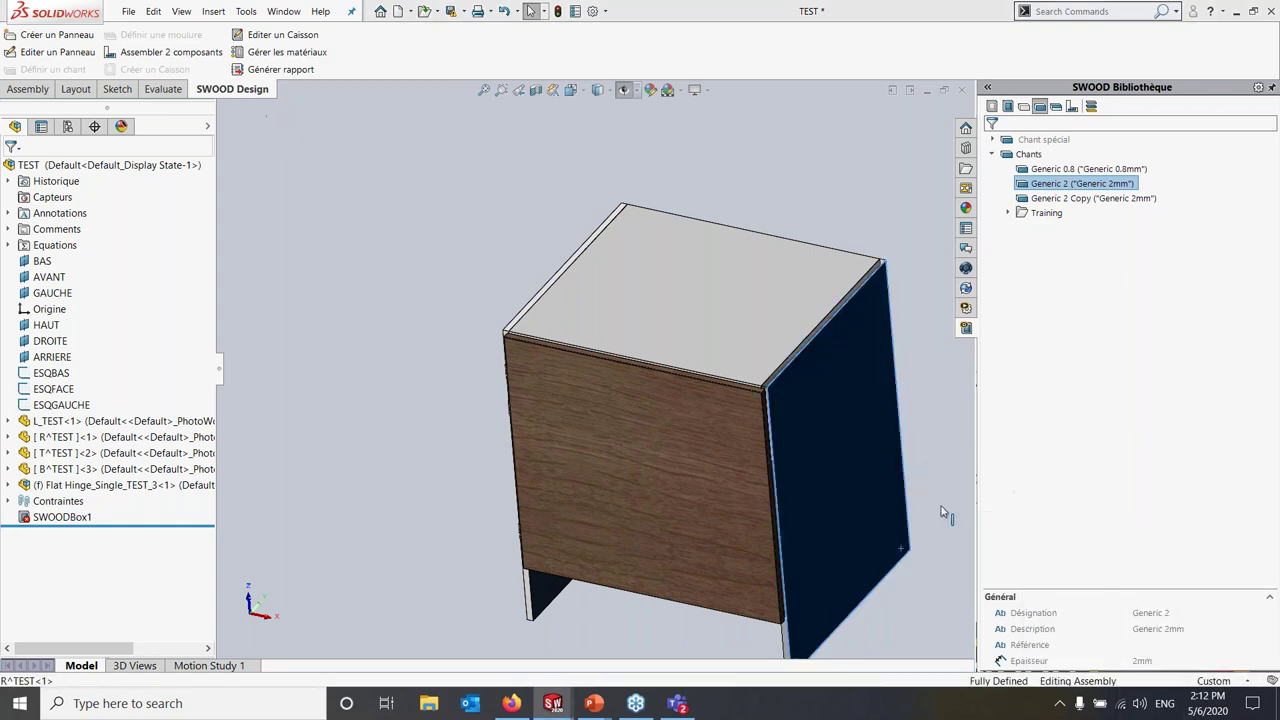
right_click(904, 540)
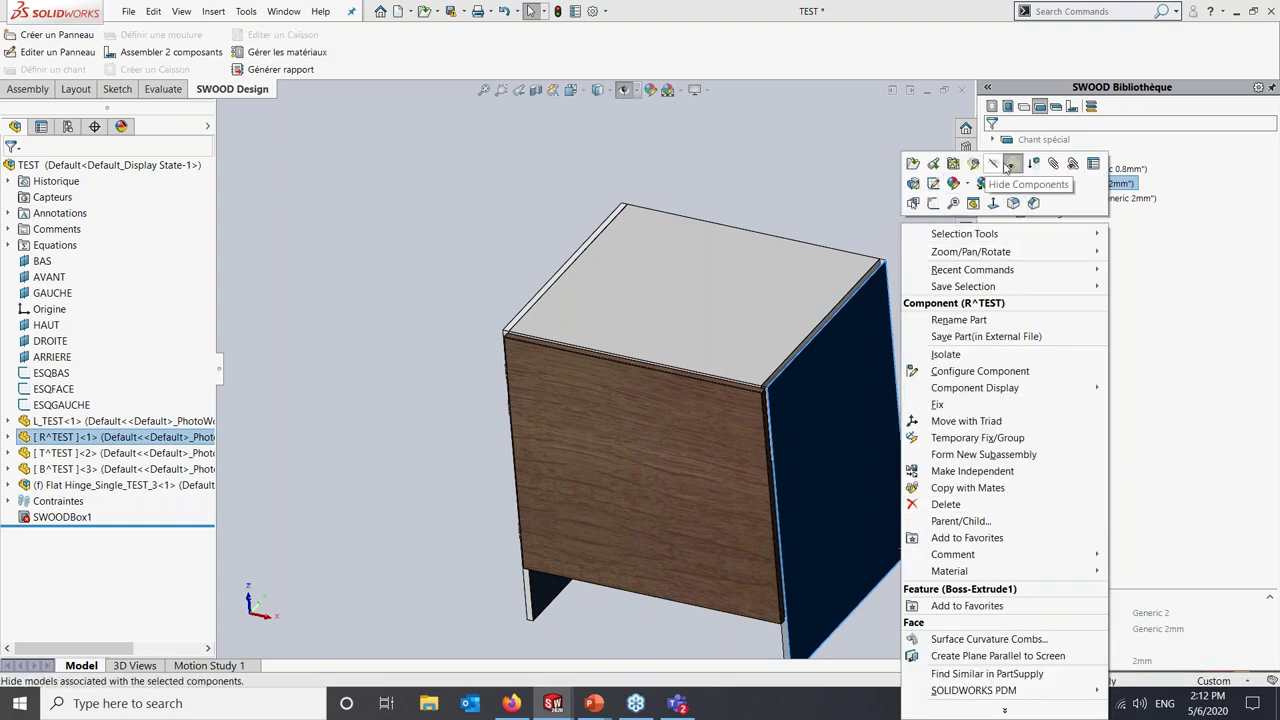
left_click(1013, 164)
scroll(878, 266, "down", 3)
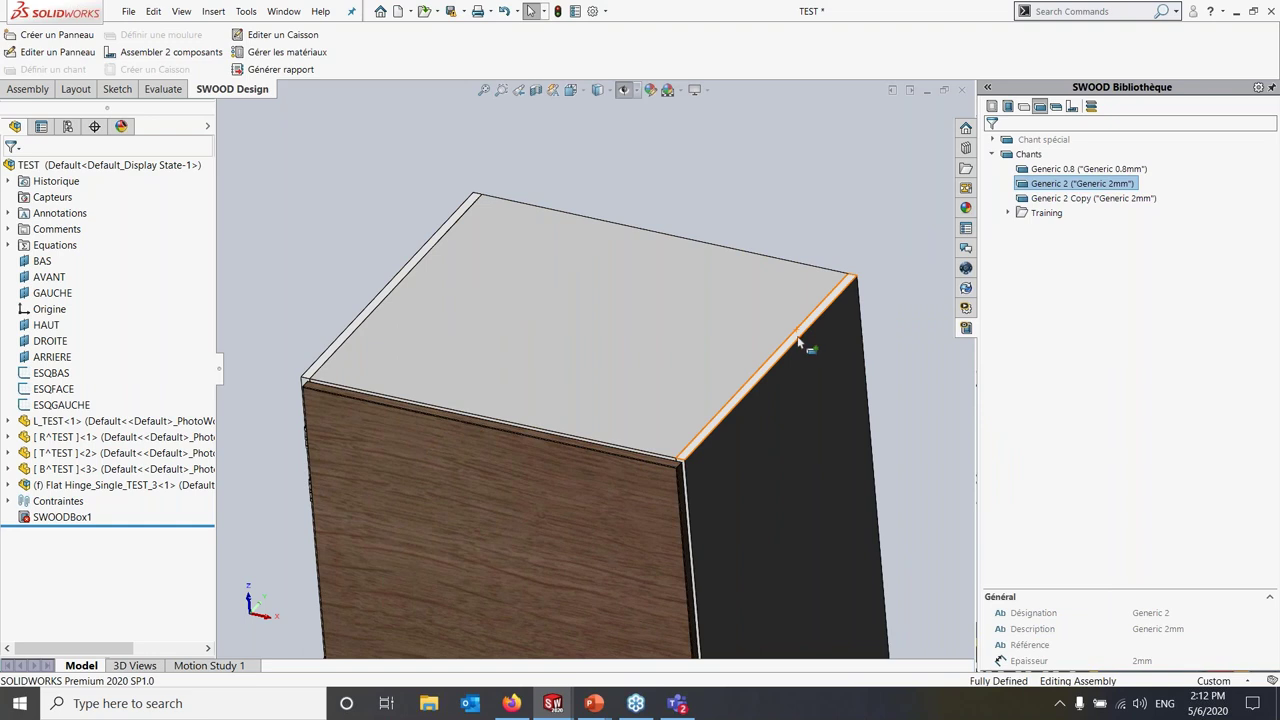
left_click_drag(797, 343, 799, 345)
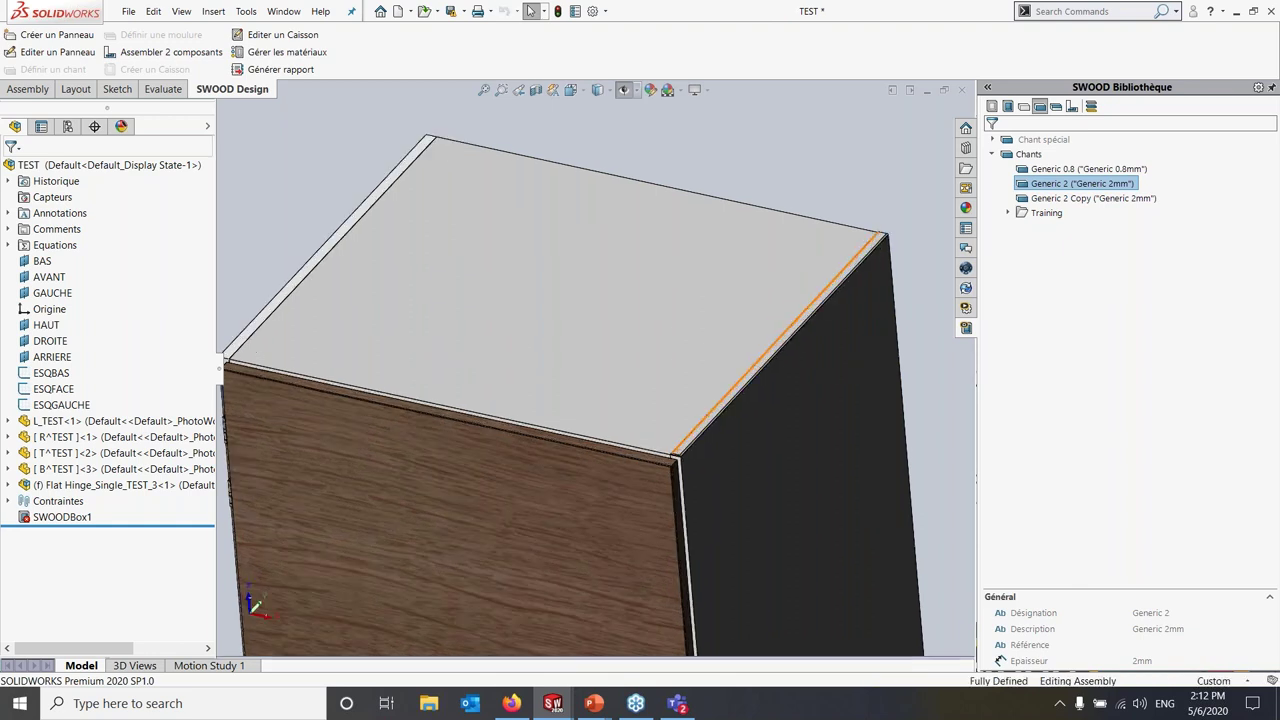
scroll(682, 461, "down", 5)
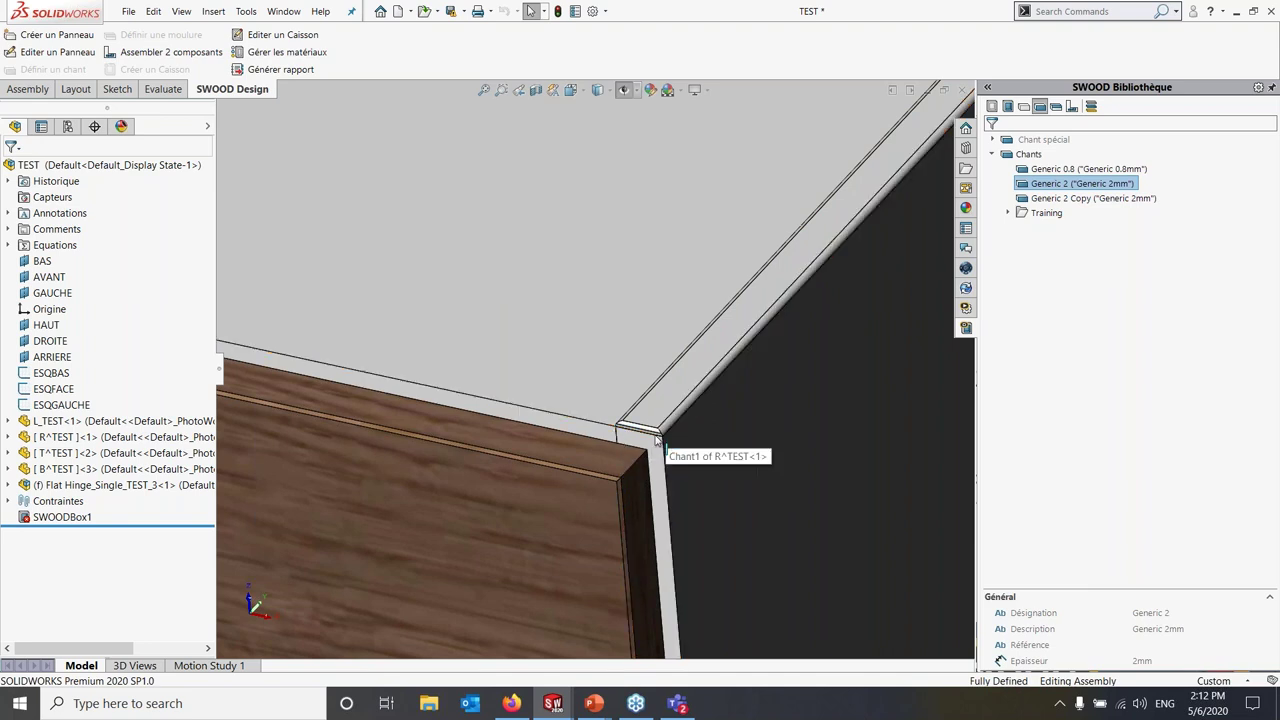
middle_click_drag(662, 433, 658, 335)
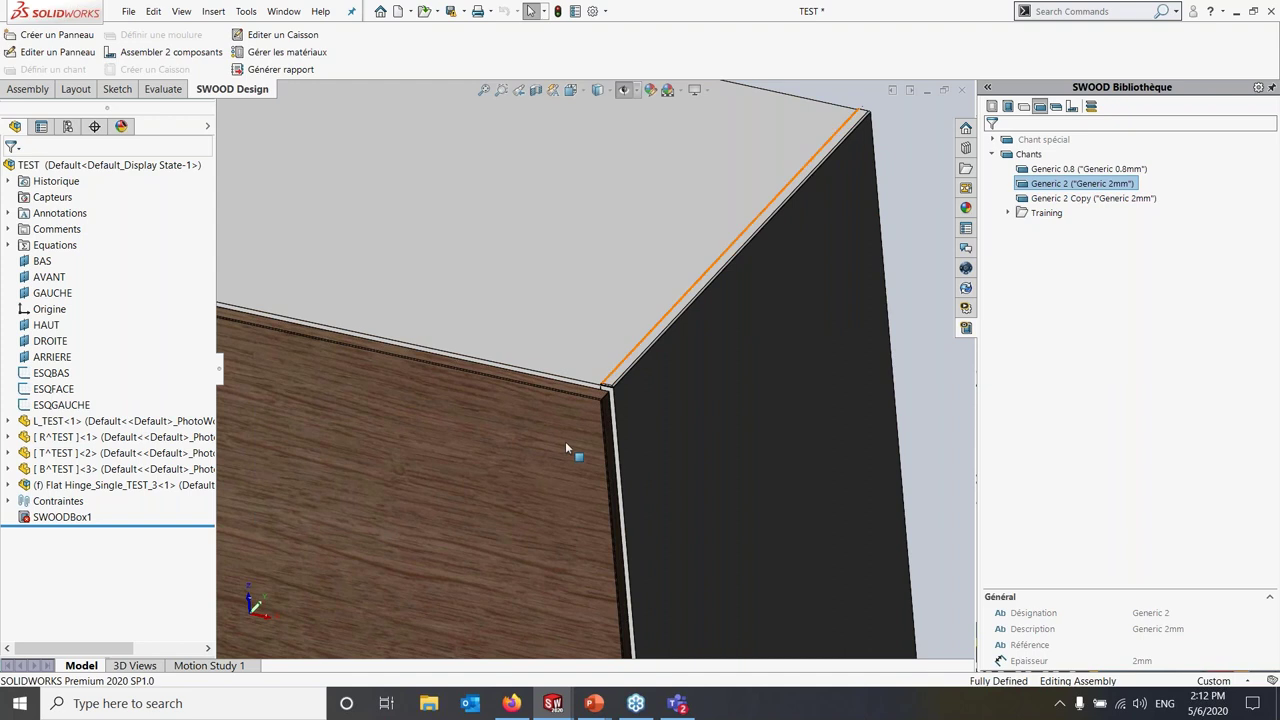
scroll(654, 388, "up", 5)
scroll(616, 409, "down", 2)
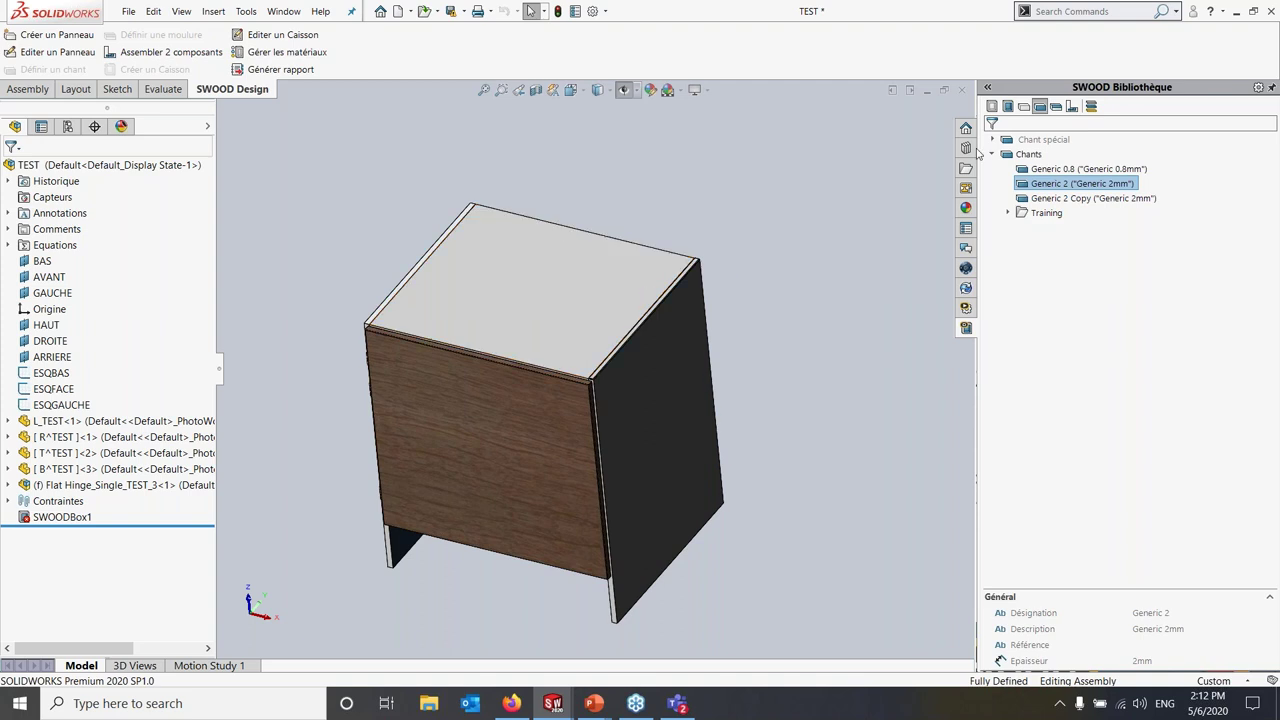
Drag the Training_New Dowel Pattern connector onto the right panel, creating Liaison1
left_click(1073, 107)
middle_click_drag(545, 375, 537, 343)
scroll(545, 355, "down", 6)
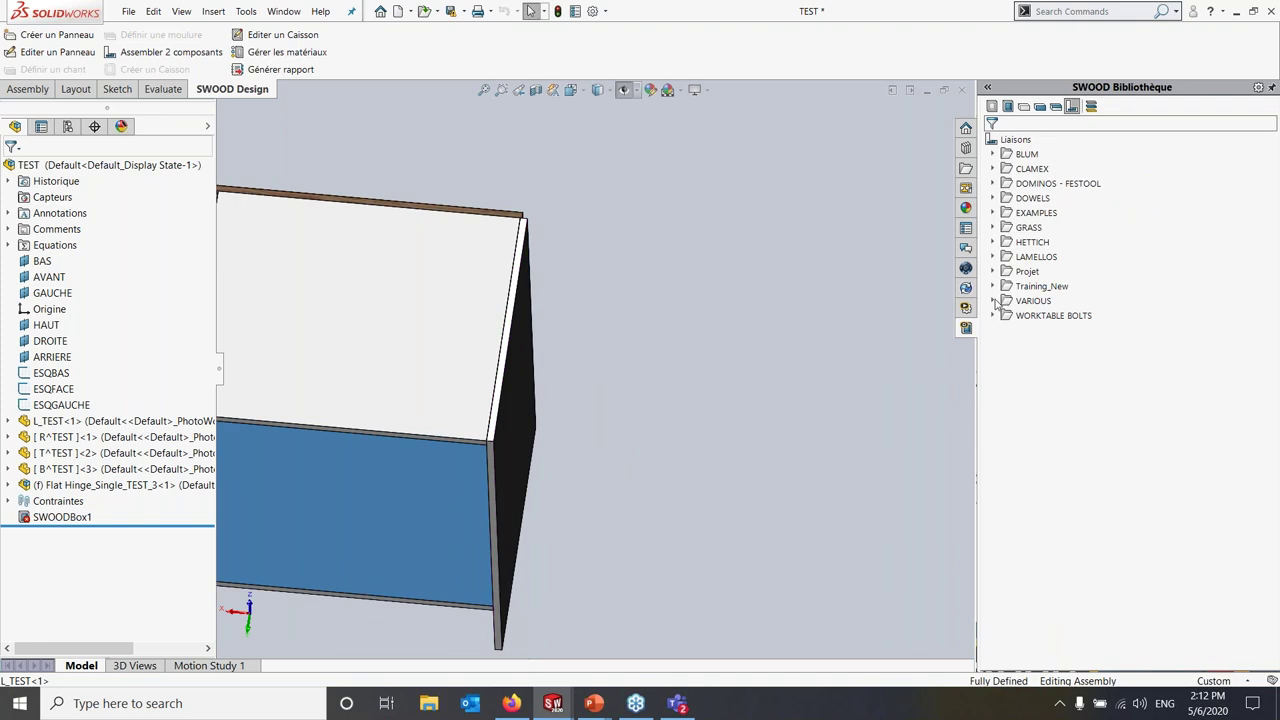
double_click(1006, 287)
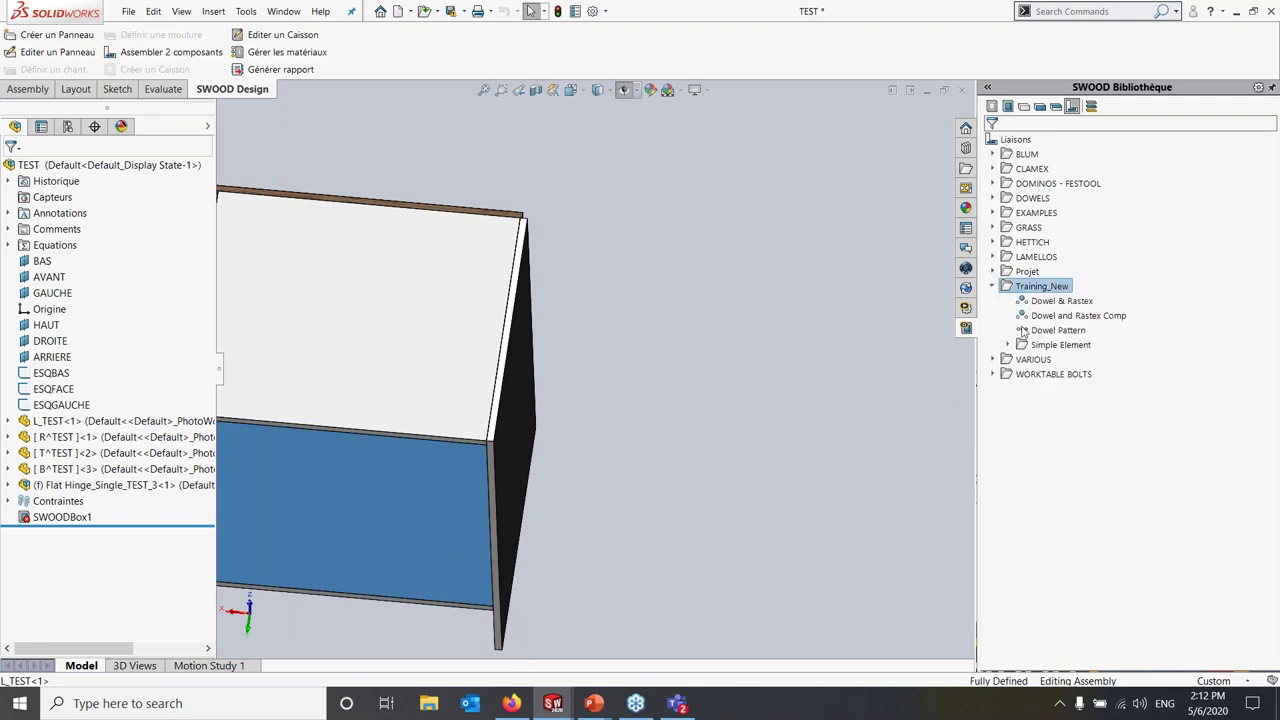
scroll(473, 362, "up", 5)
scroll(473, 362, "down", 5)
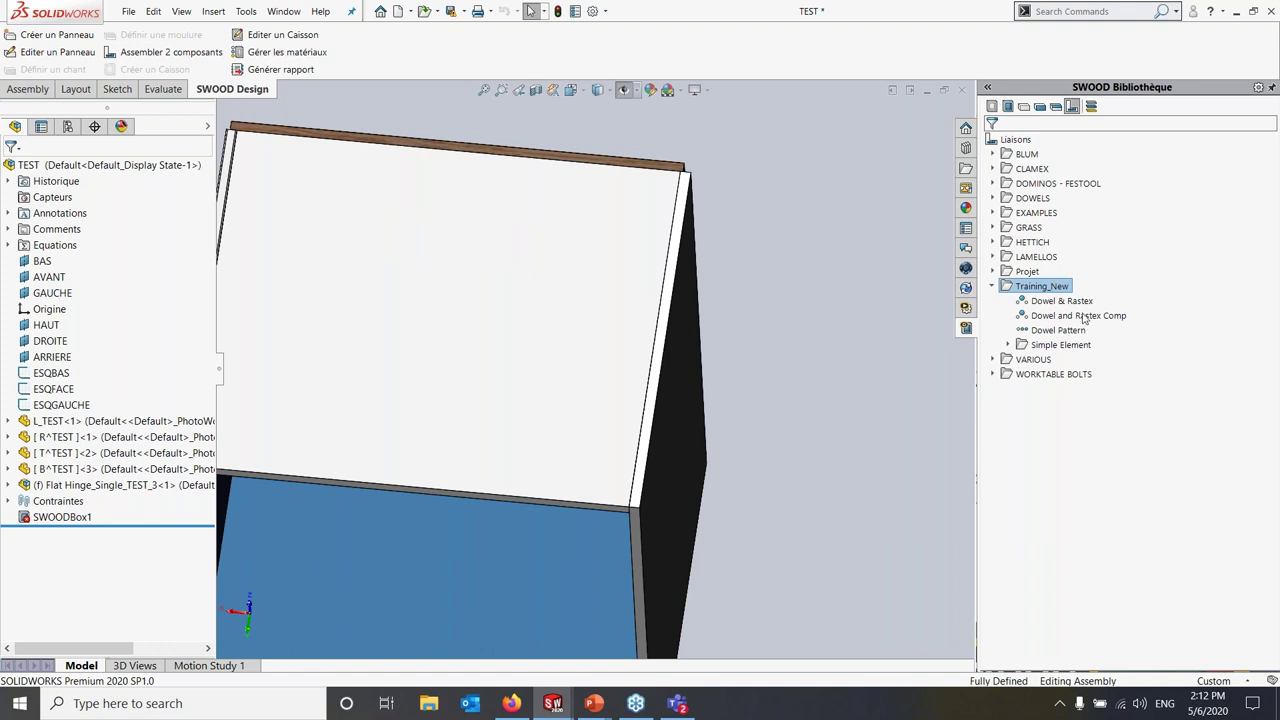
left_click_drag(1060, 331, 668, 317)
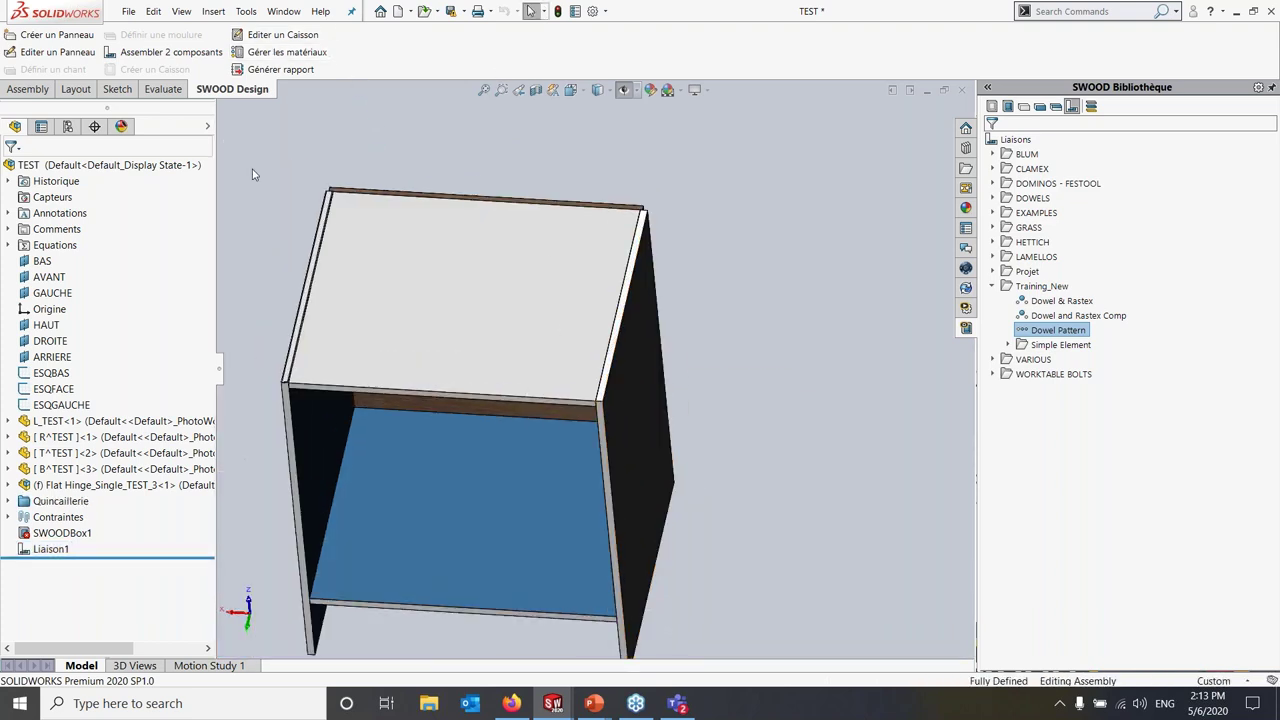
Make the top panel transparent and set the SWOOD box depth to 800mm
left_click(551, 352)
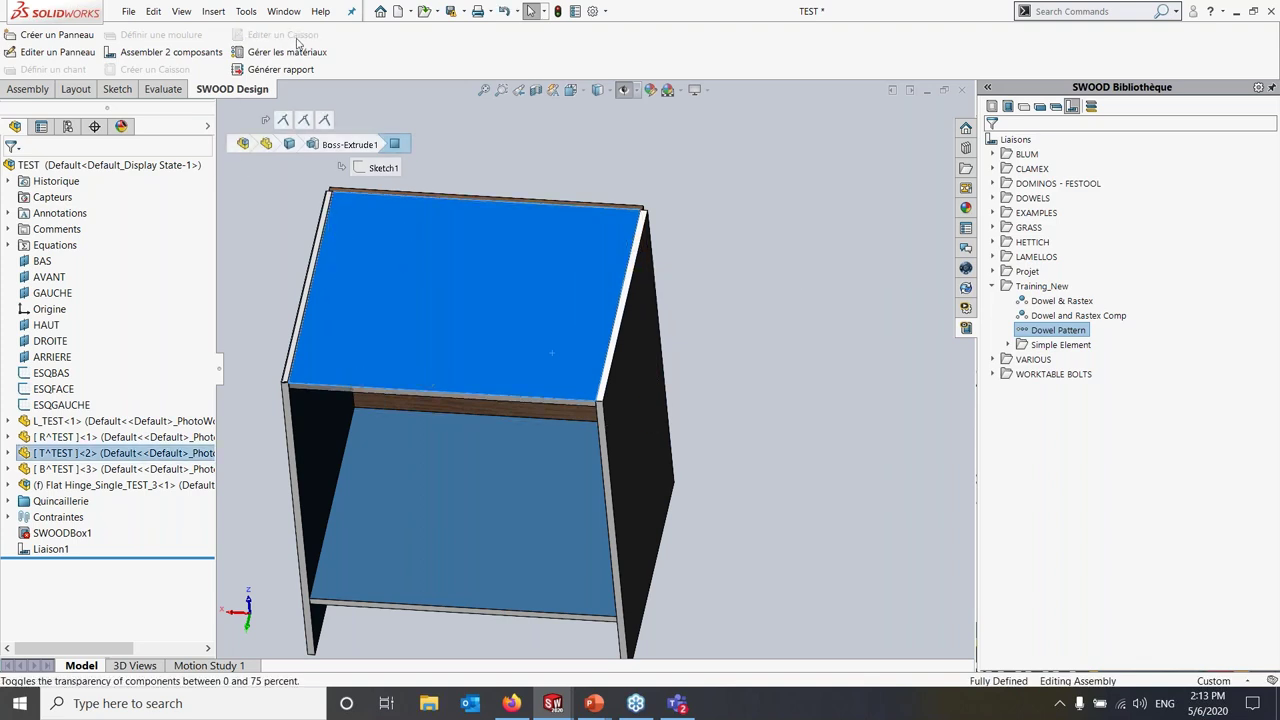
left_click(324, 120)
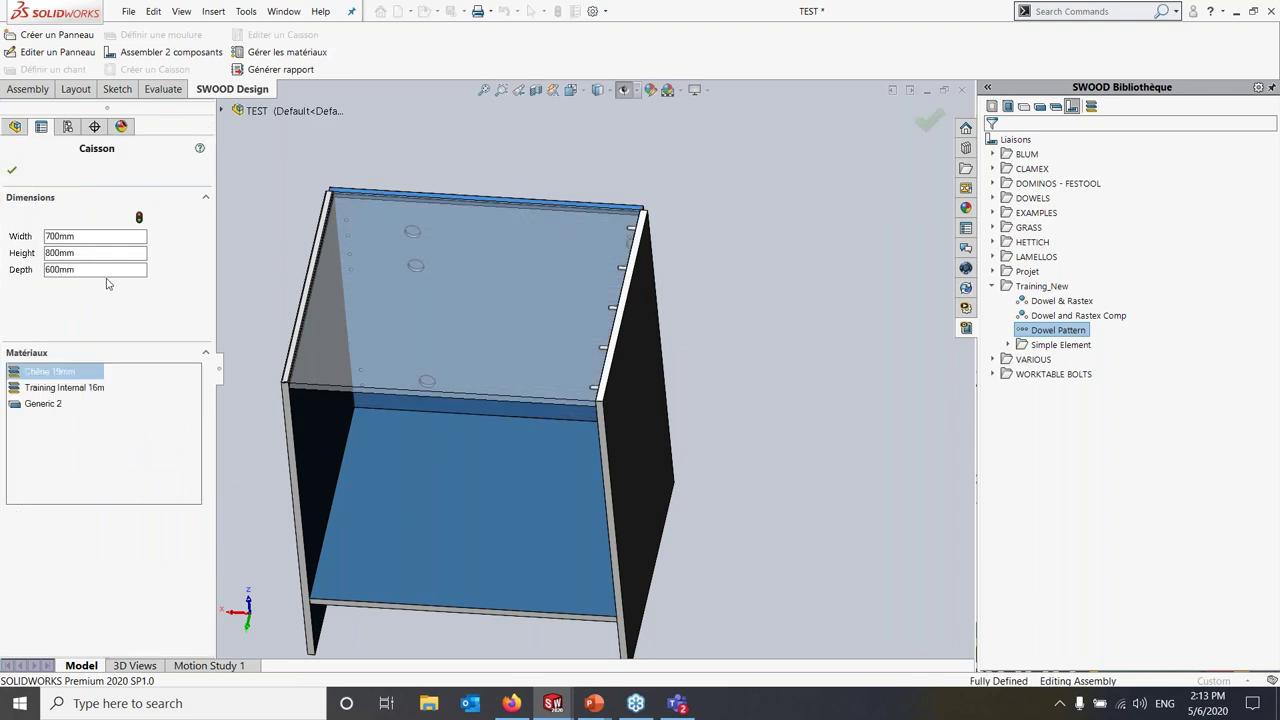
left_click(105, 272)
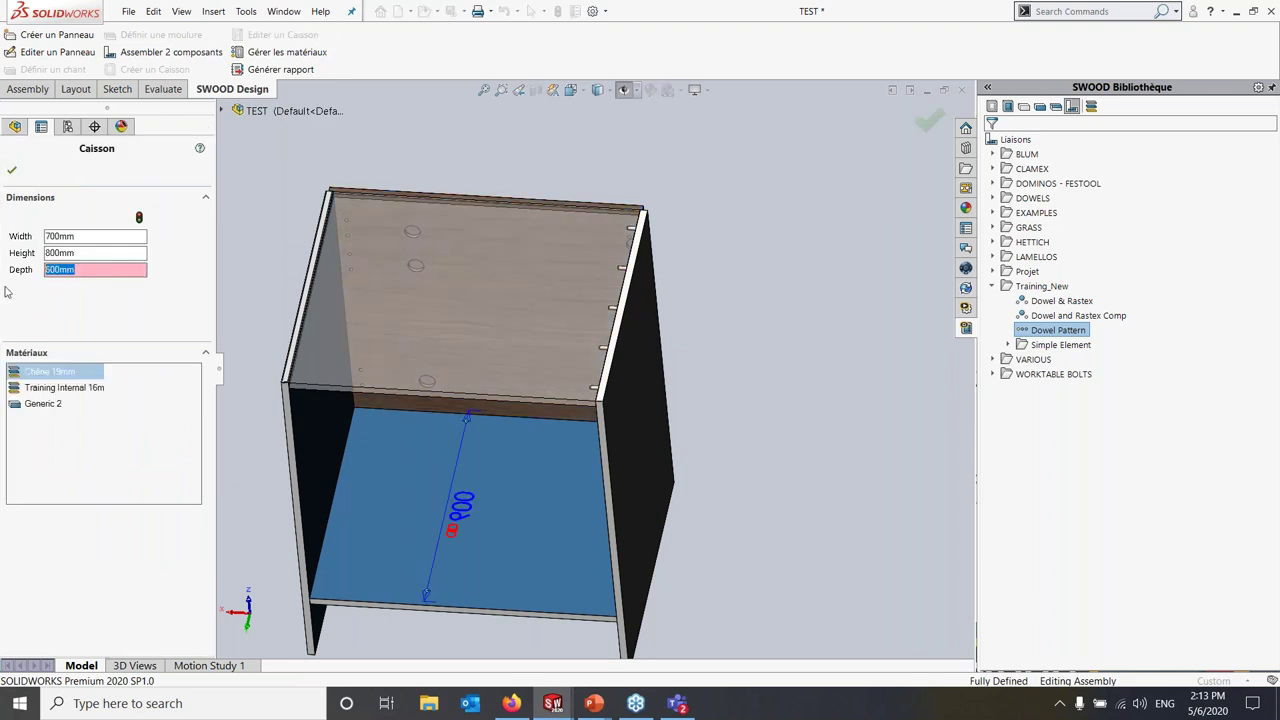
key("Return")
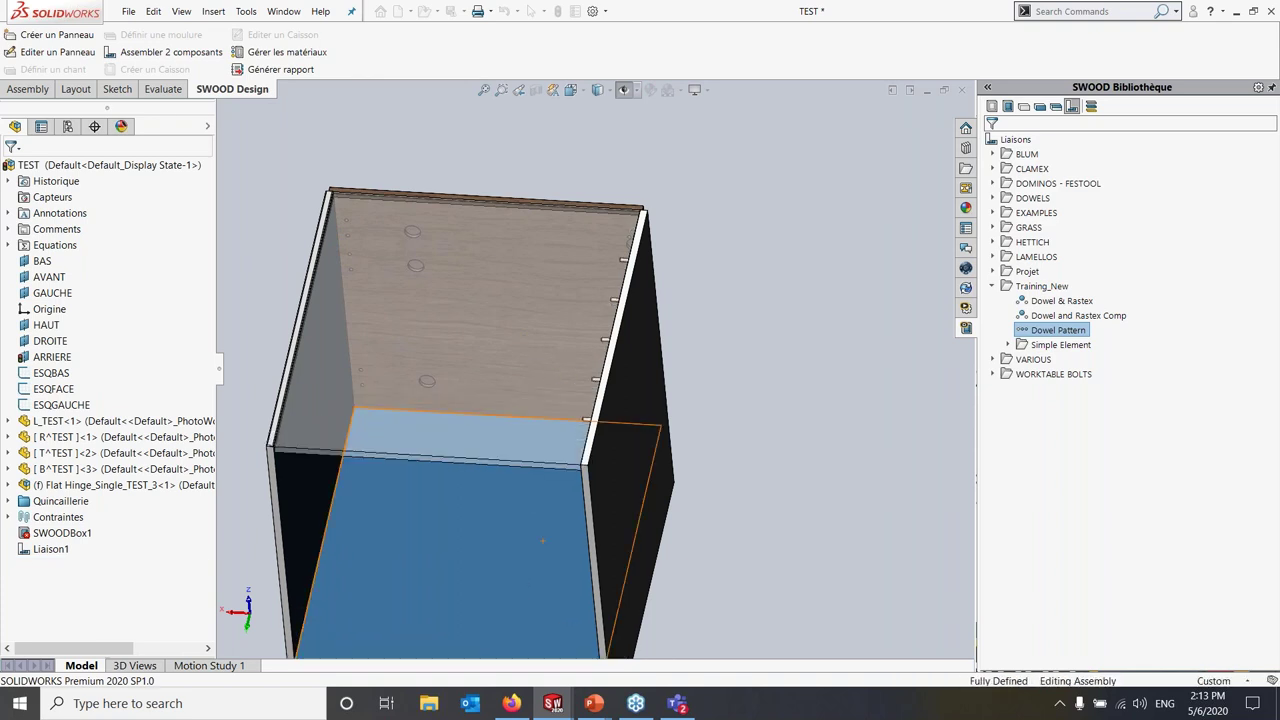
left_click_drag(630, 311, 657, 455)
left_click_drag(671, 521, 636, 695)
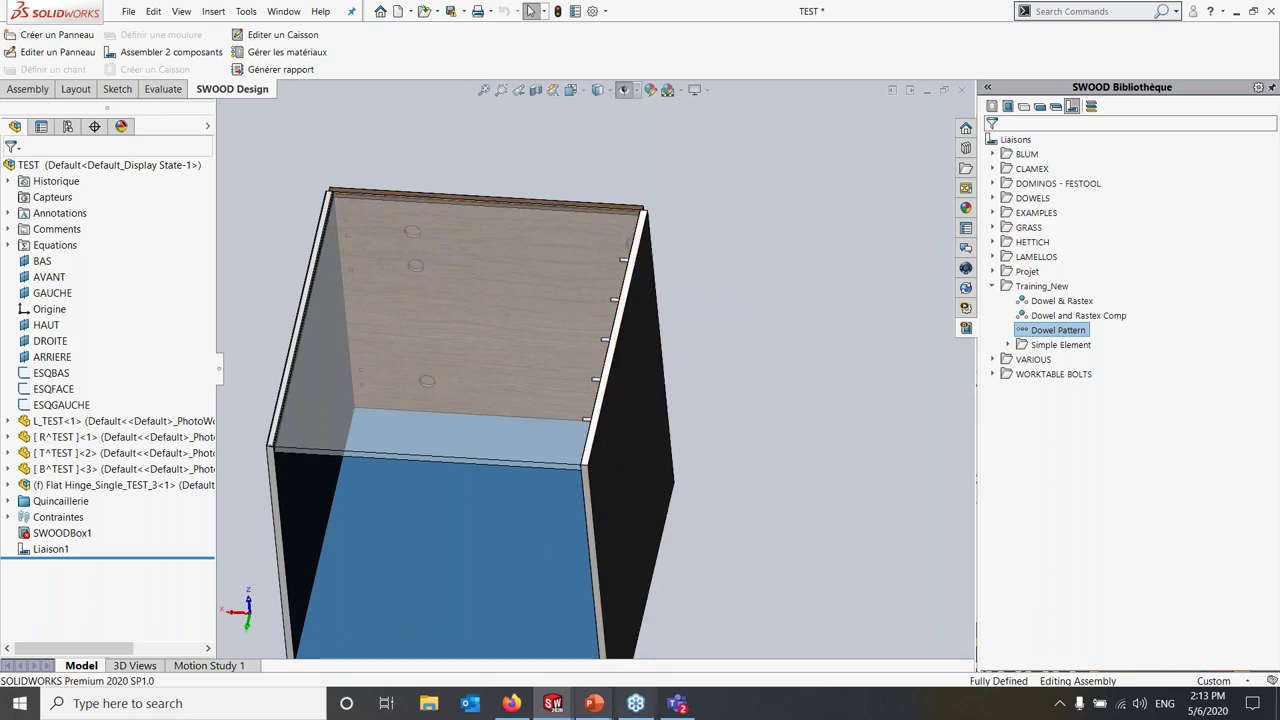
Present the SWOOD Design materials slide, then return to the cabinet in isometric view
mouse_move(594, 703)
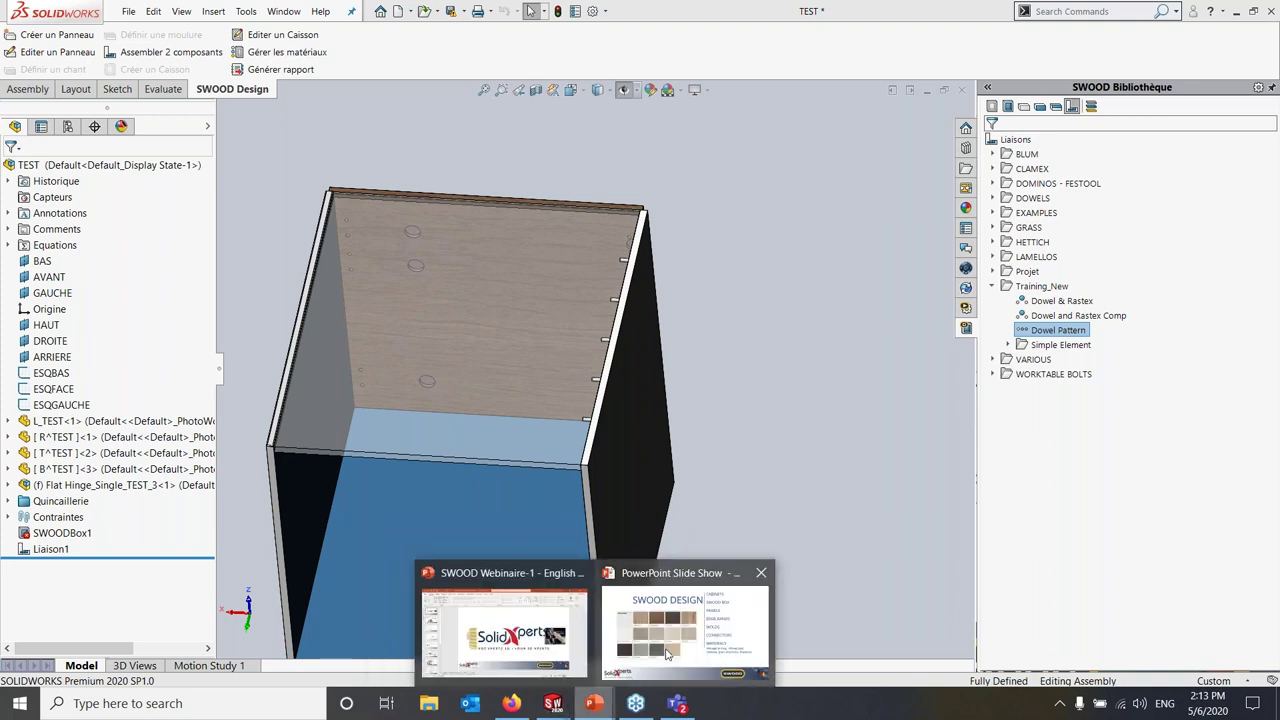
left_click(643, 672)
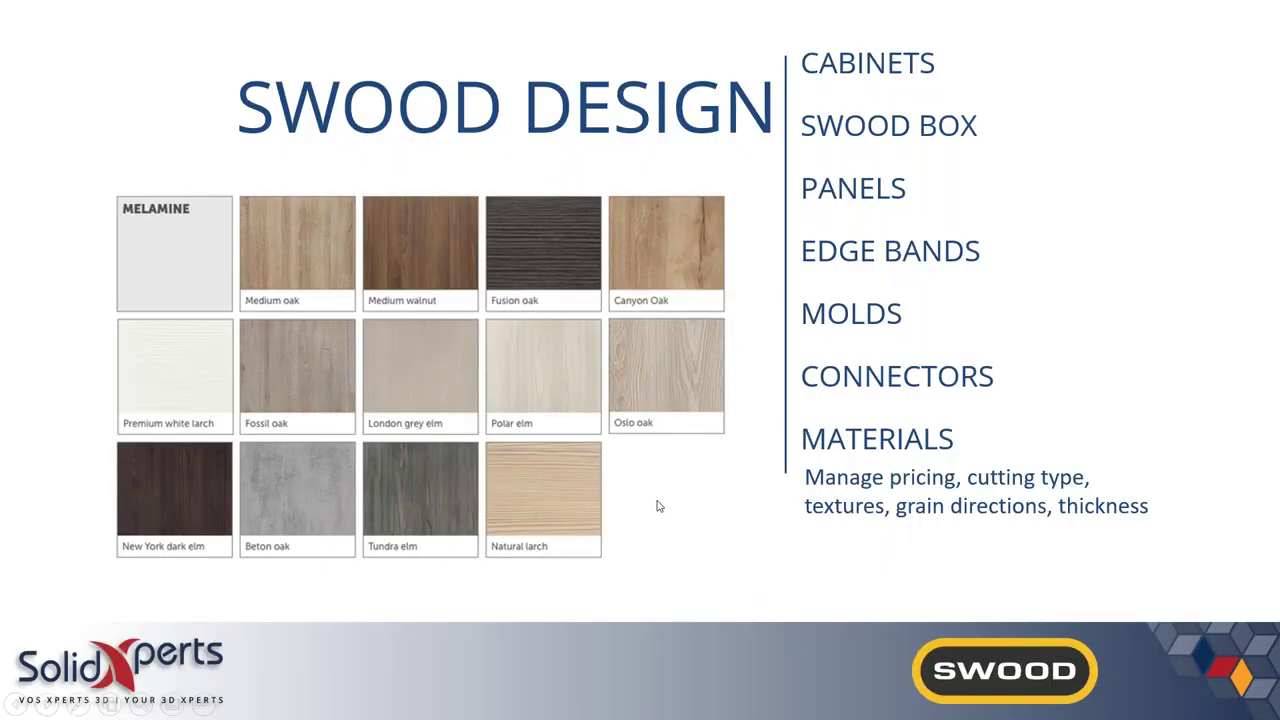
key("Escape")
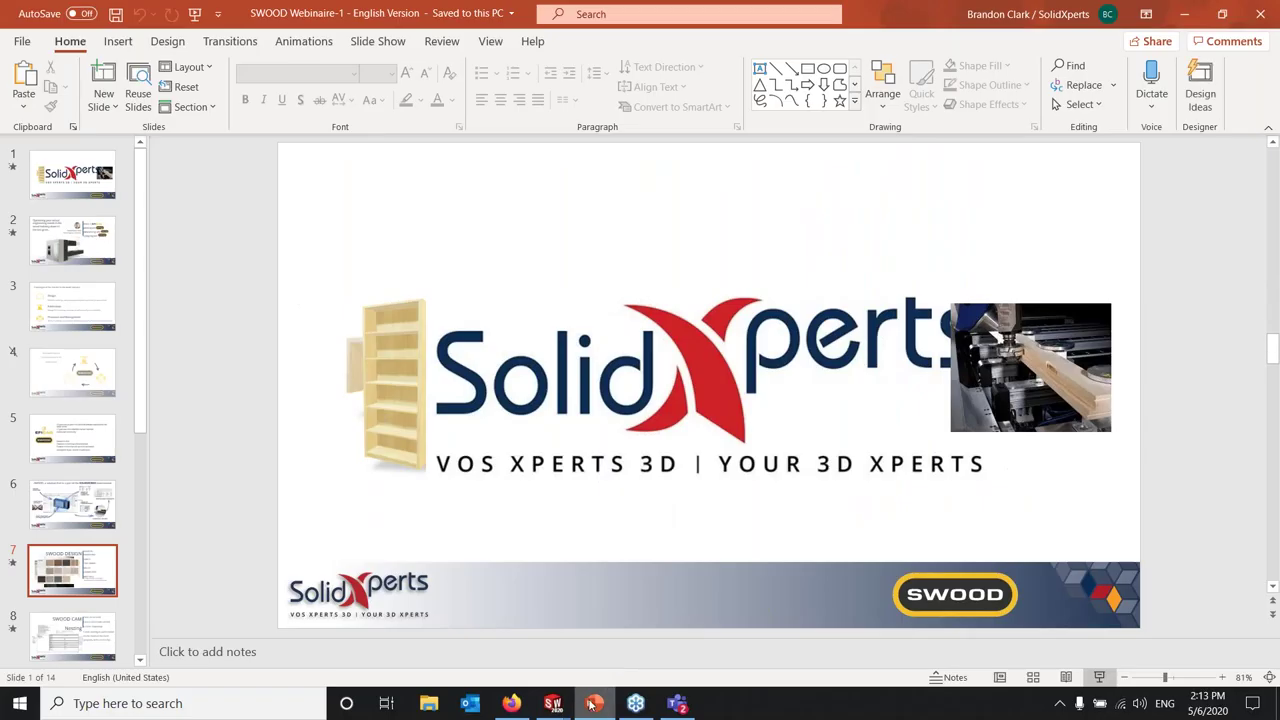
mouse_move(553, 703)
left_click(653, 652)
middle_click_drag(703, 503, 871, 408)
key("ctrl+7")
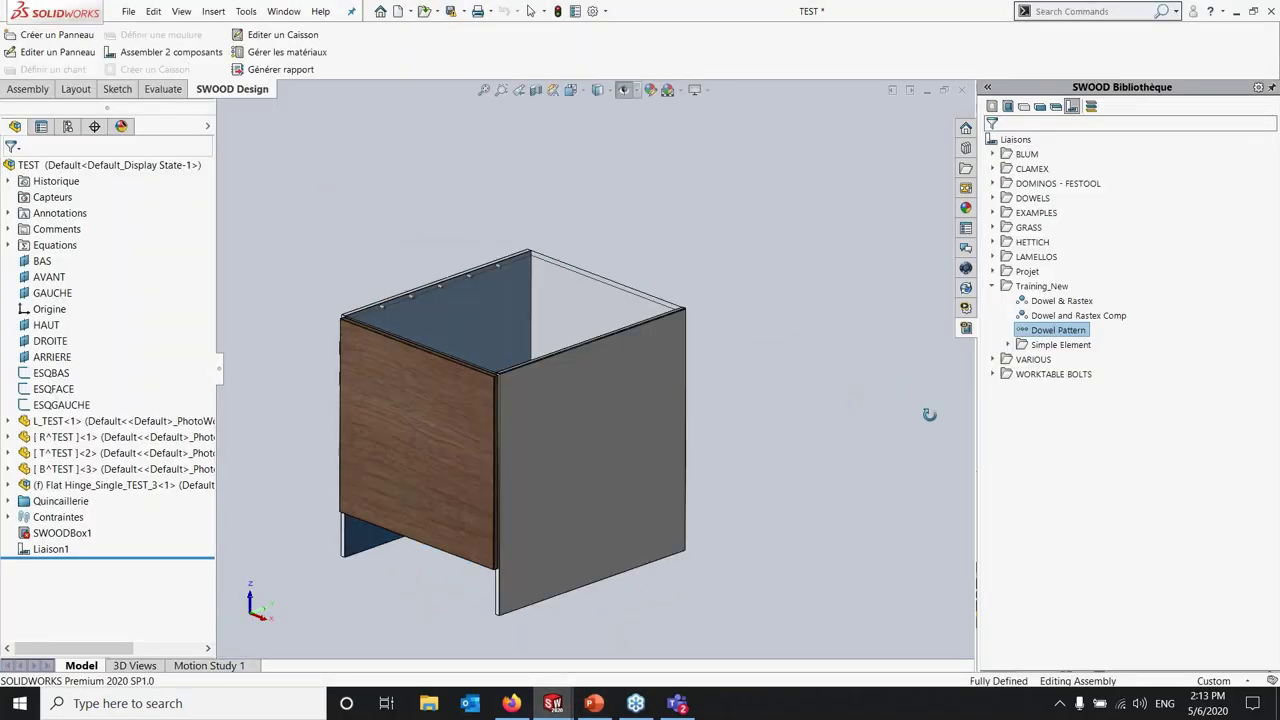
Apply GENERIC 12 from the GENERICS materials library to the right side panel component
left_click(1092, 107)
left_click(1008, 170)
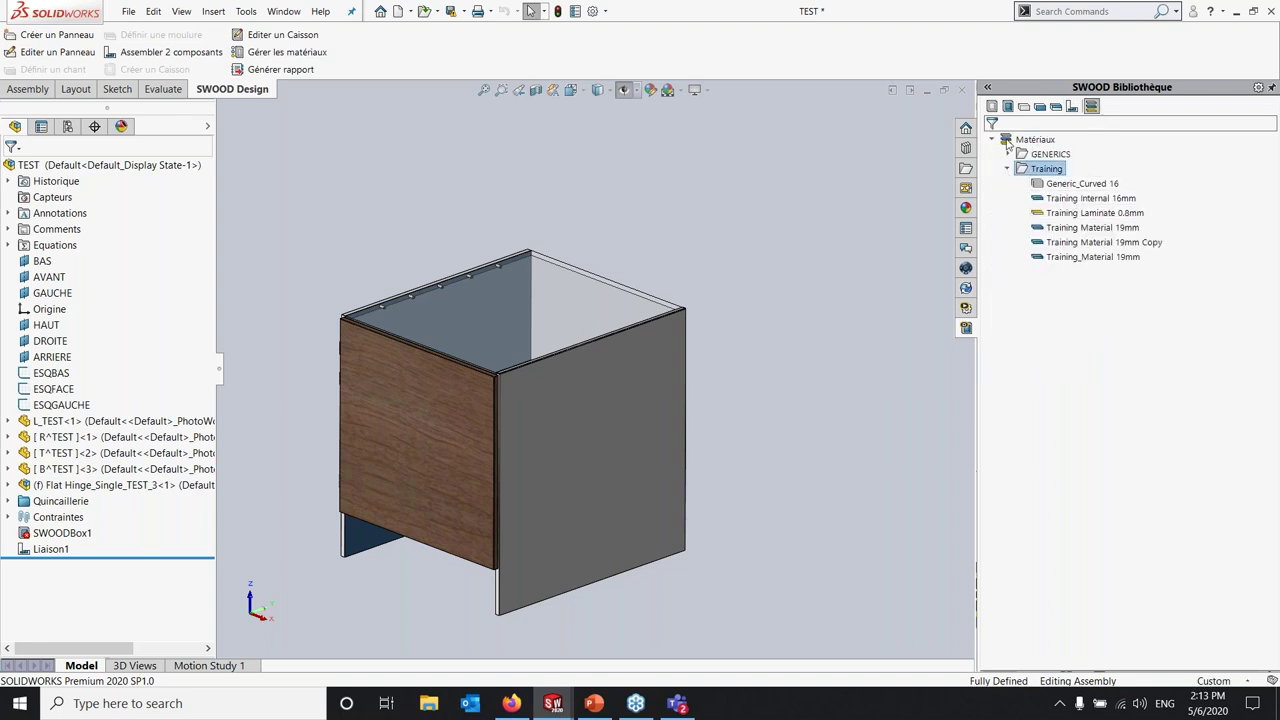
left_click(1008, 154)
left_click_drag(1057, 173, 618, 390)
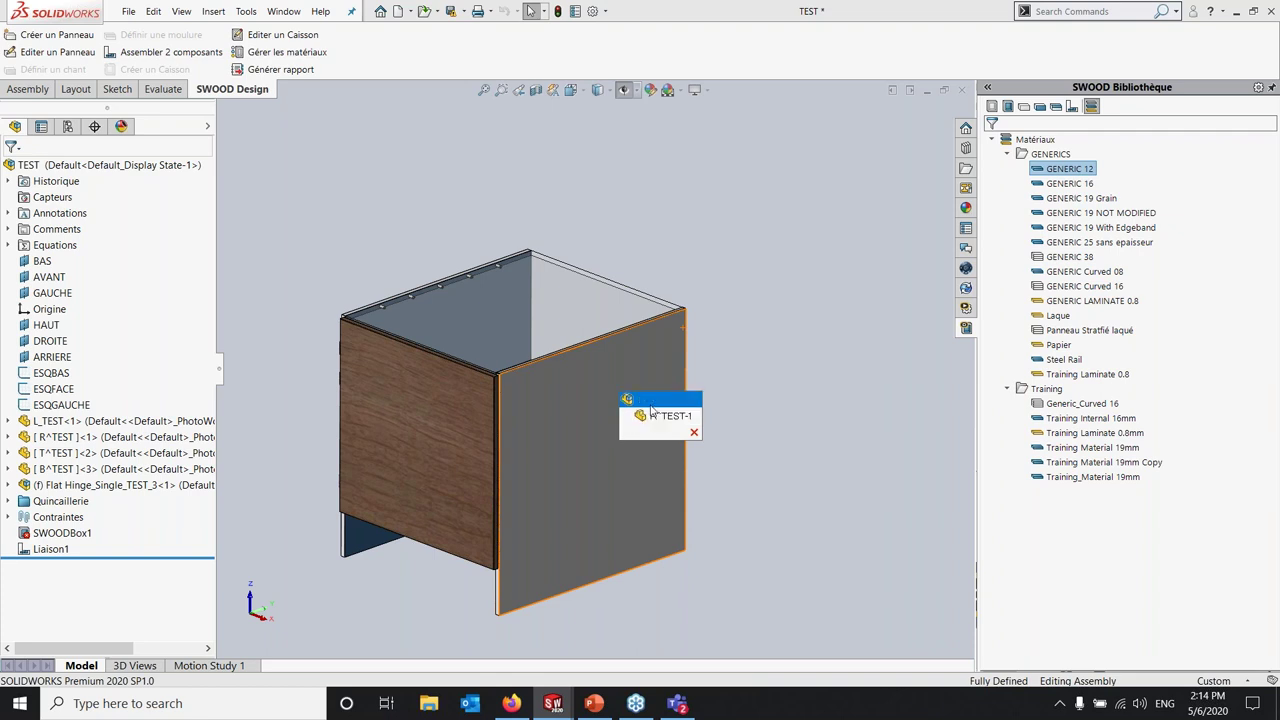
left_click(650, 404)
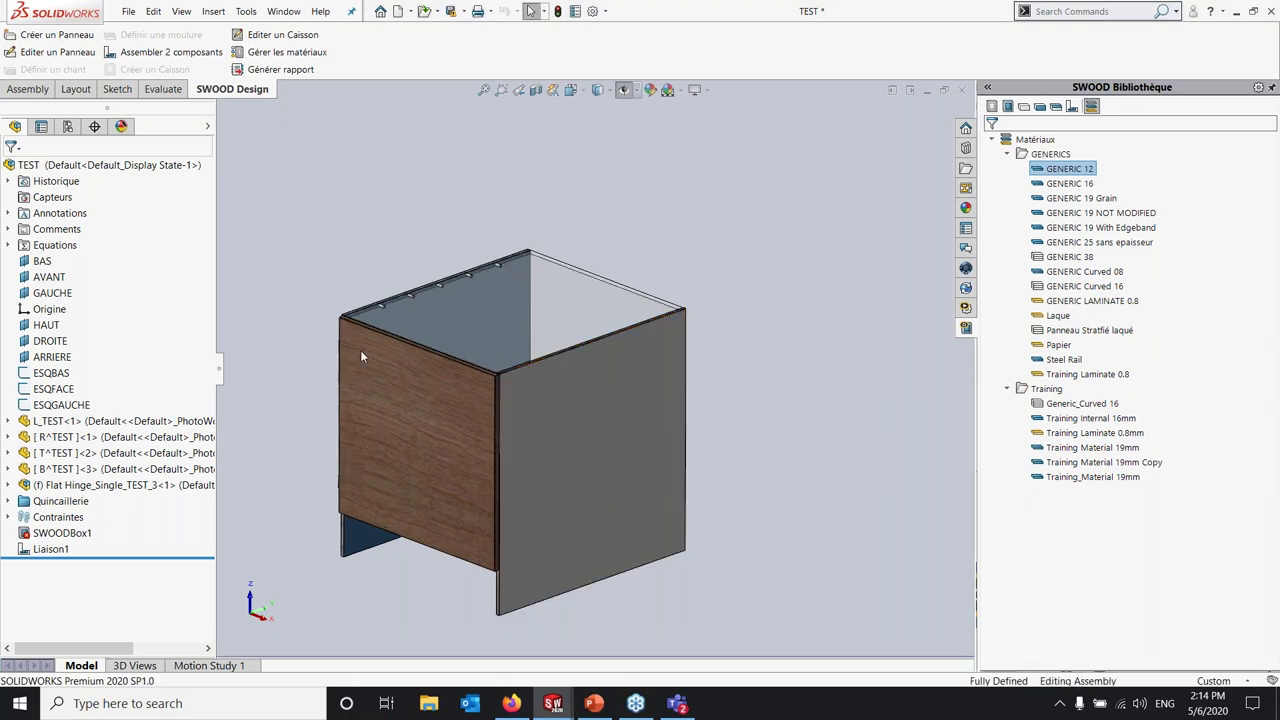
Verify the panel edge is now 12mm, then return to PowerPoint's SWOOD Design materials slide
scroll(482, 546, "down", 8)
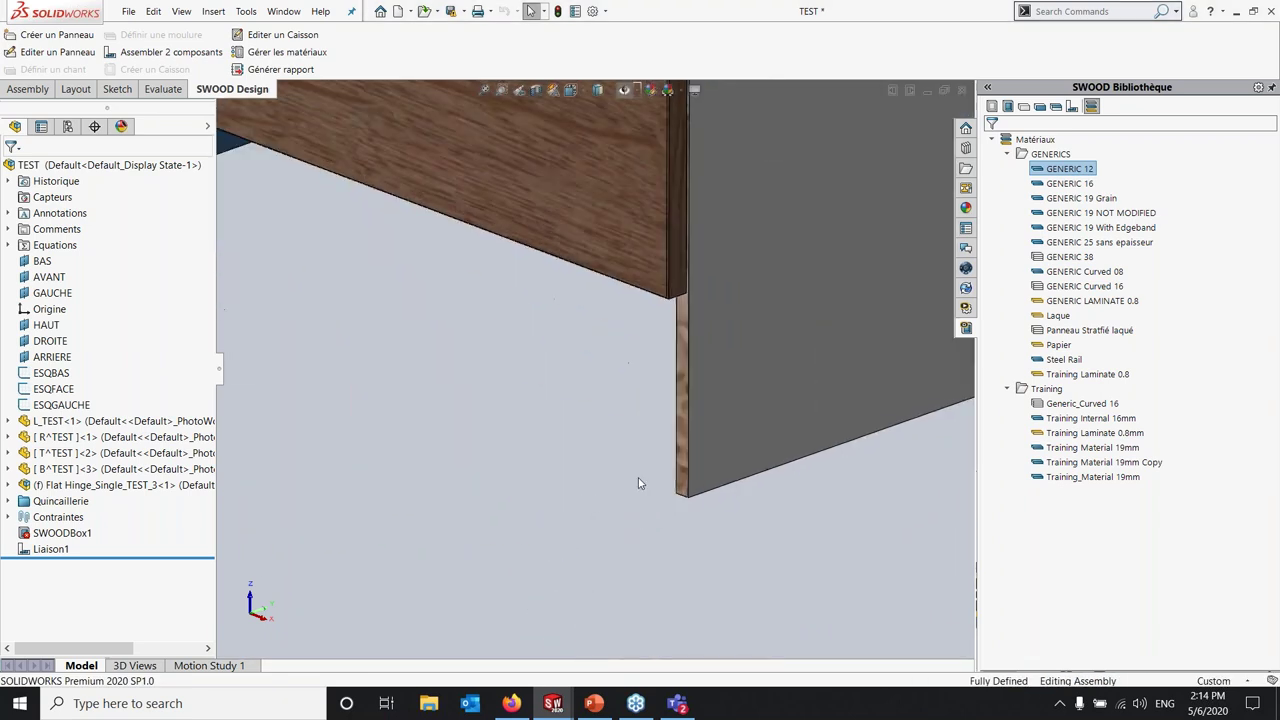
scroll(684, 490, "down", 2)
left_click(680, 490)
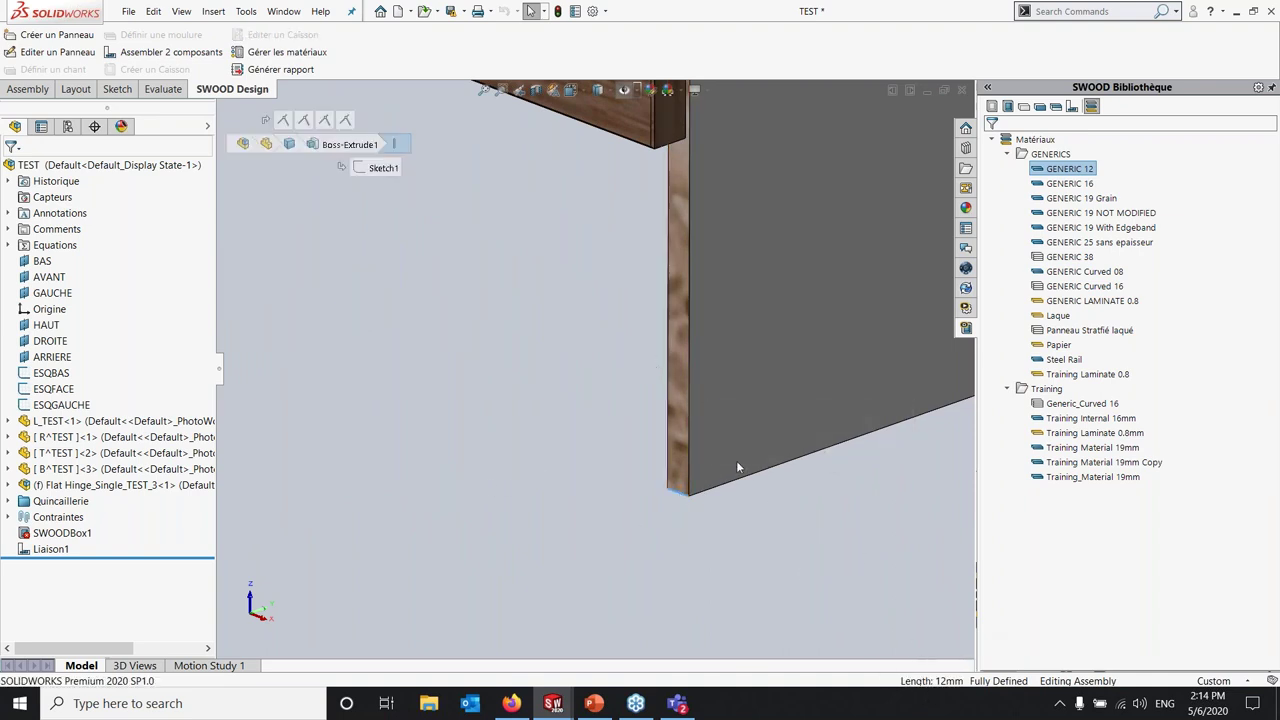
scroll(669, 200, "up", 6)
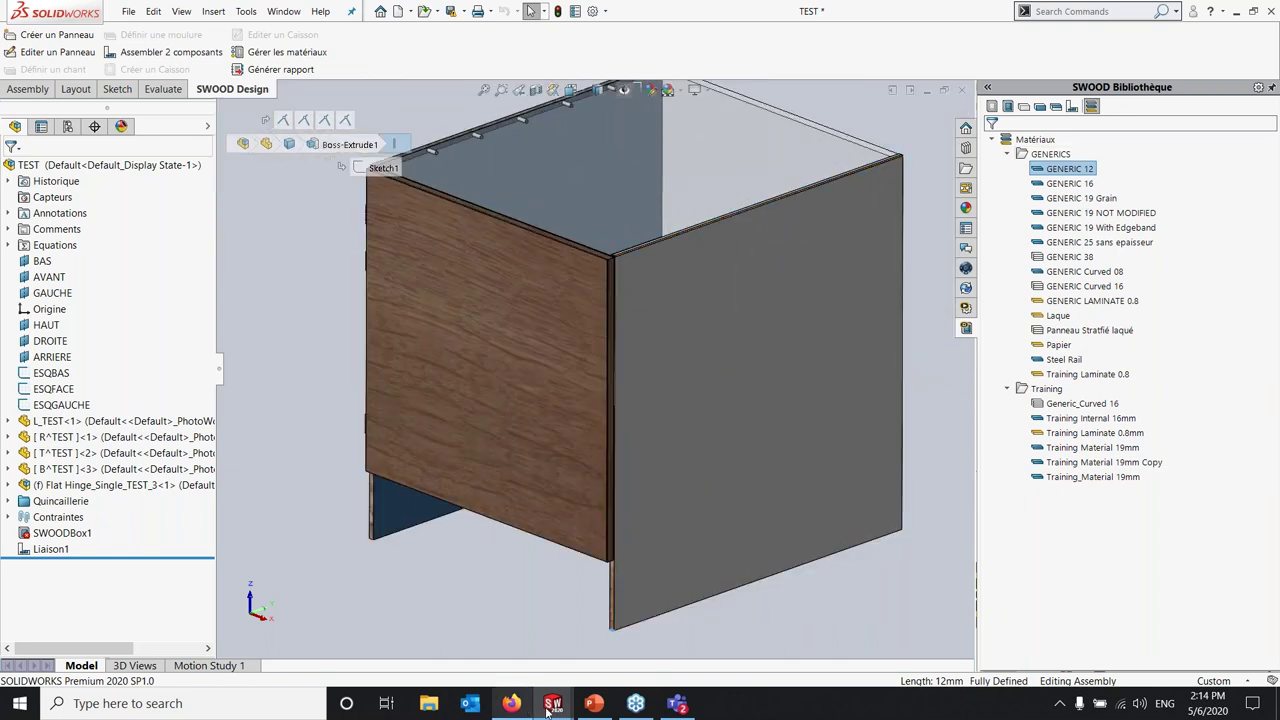
left_click(592, 704)
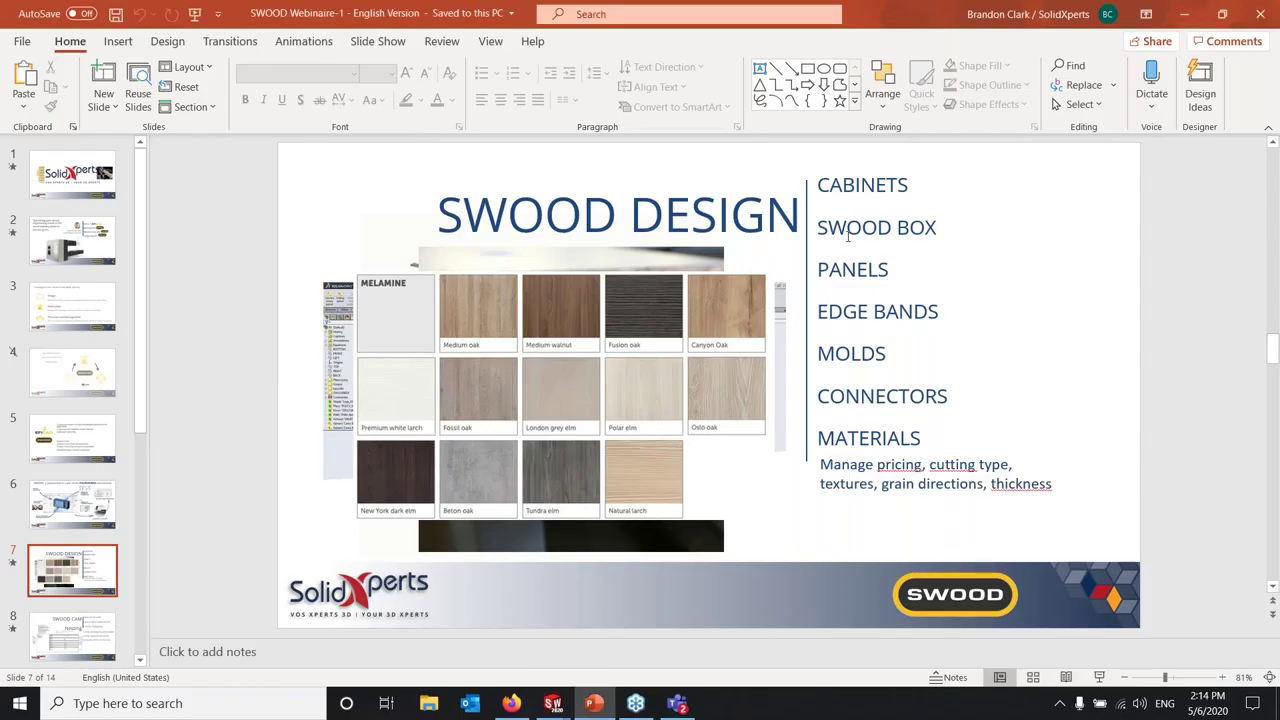
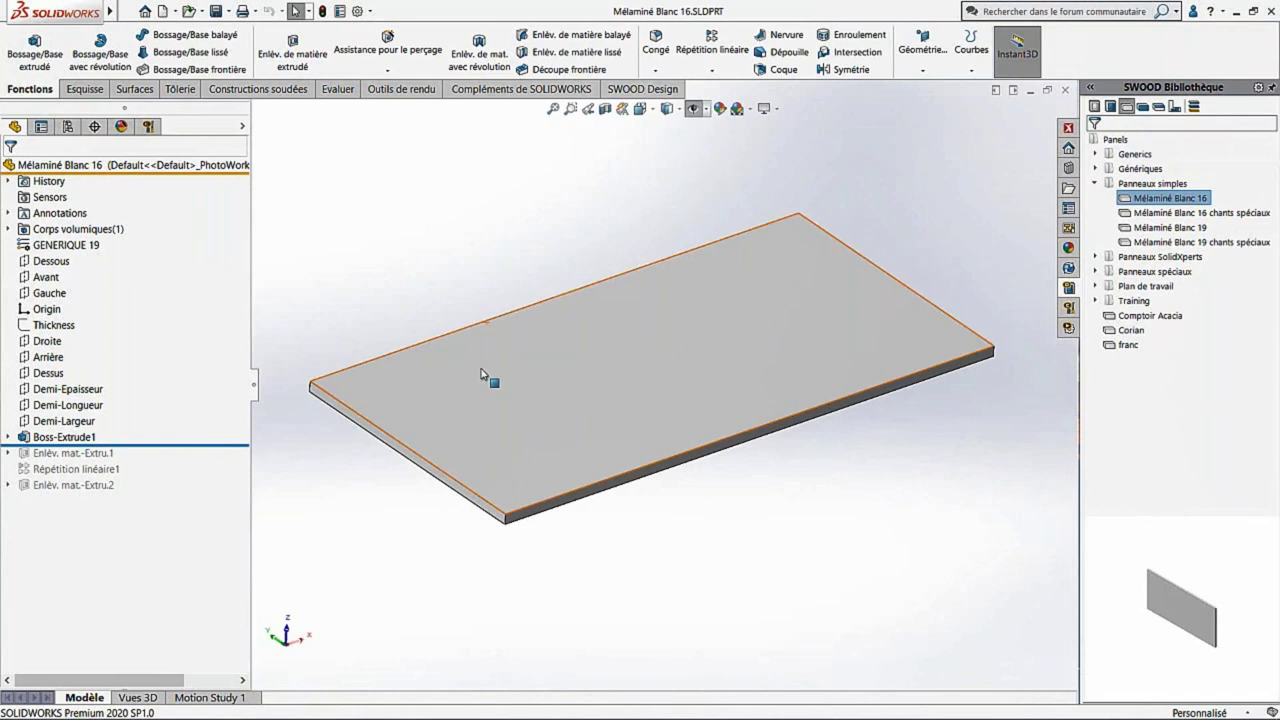
Browse the SWOODCAM Bibliothèque tools, aggregates and machining strategies from the CAM manager
left_click(148, 127)
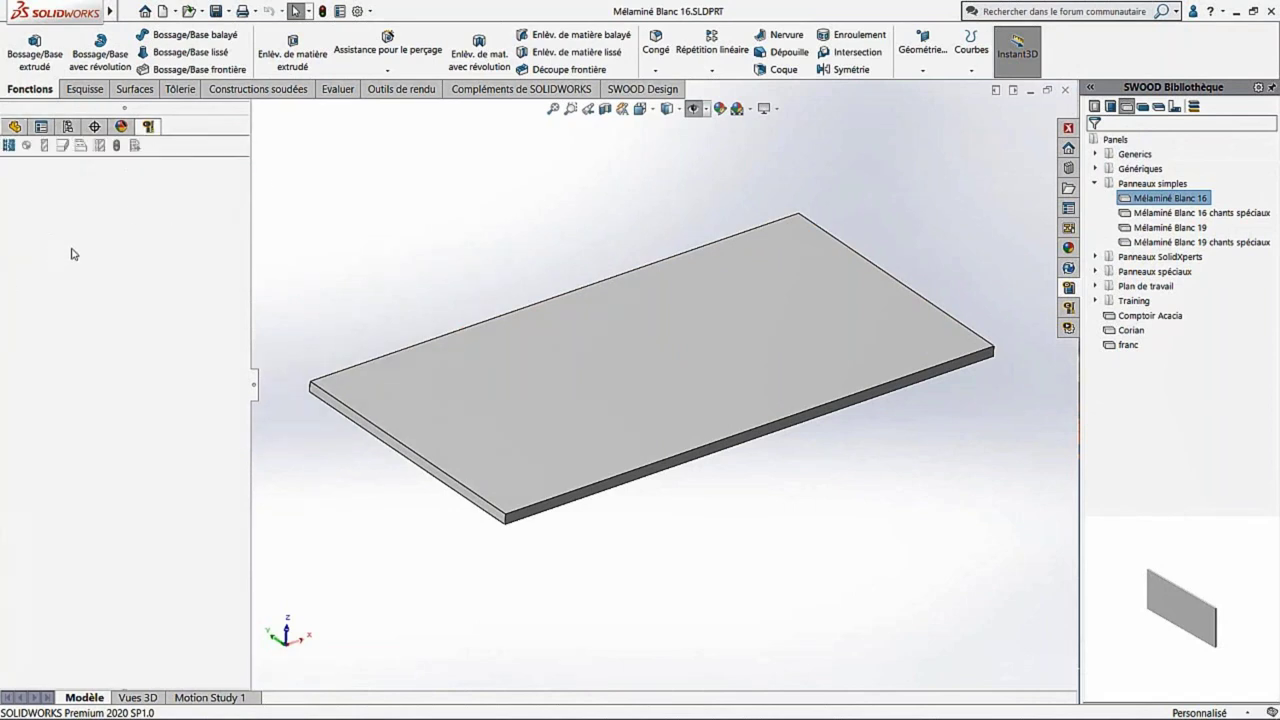
left_click(1068, 309)
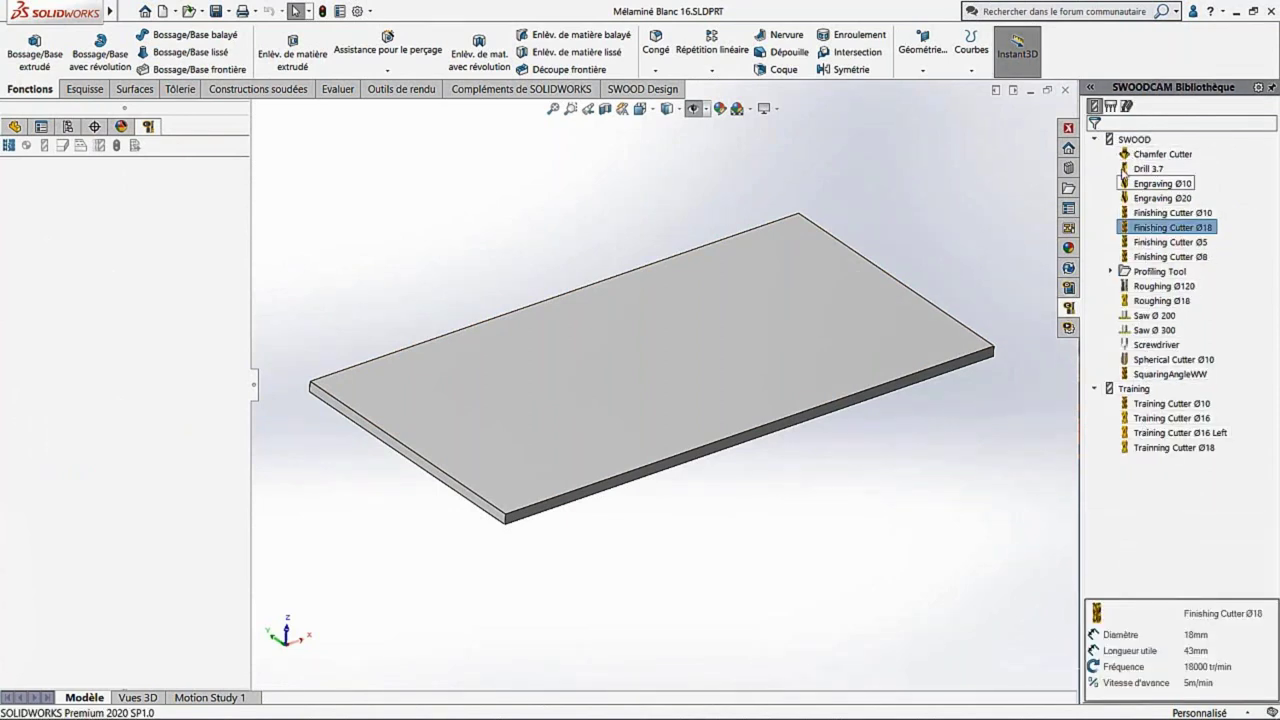
left_click(1111, 106)
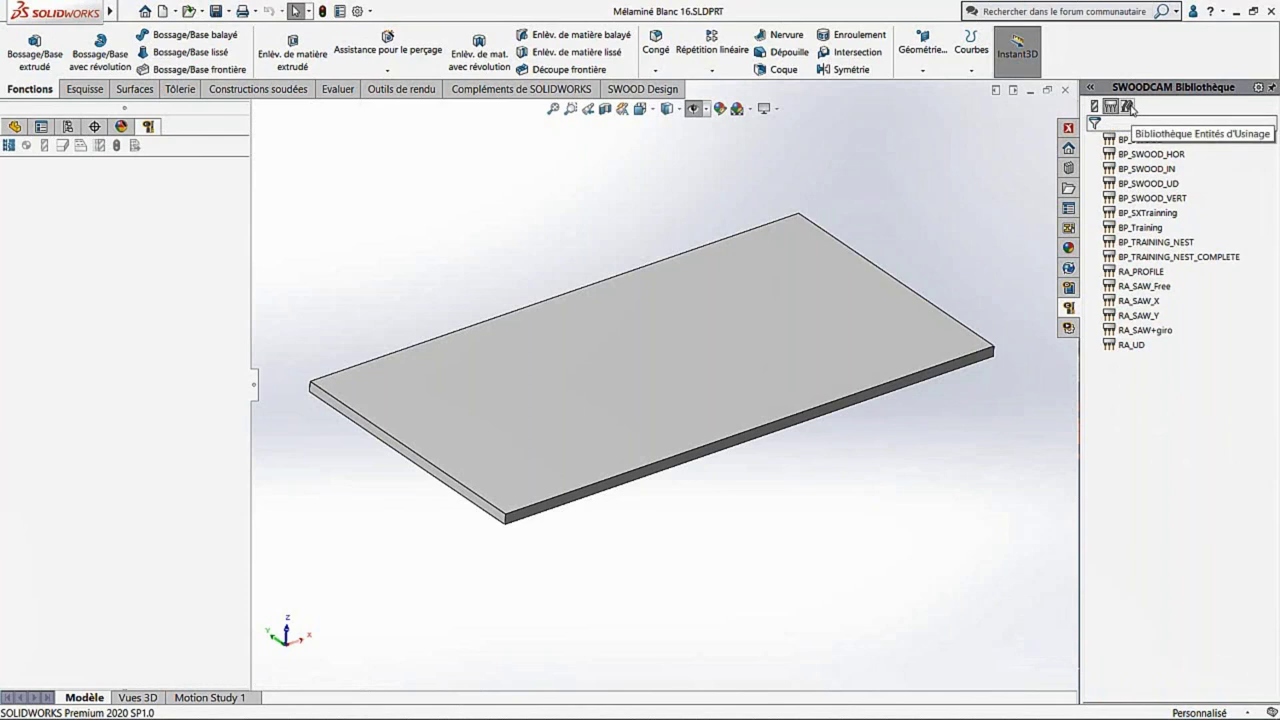
left_click(1127, 106)
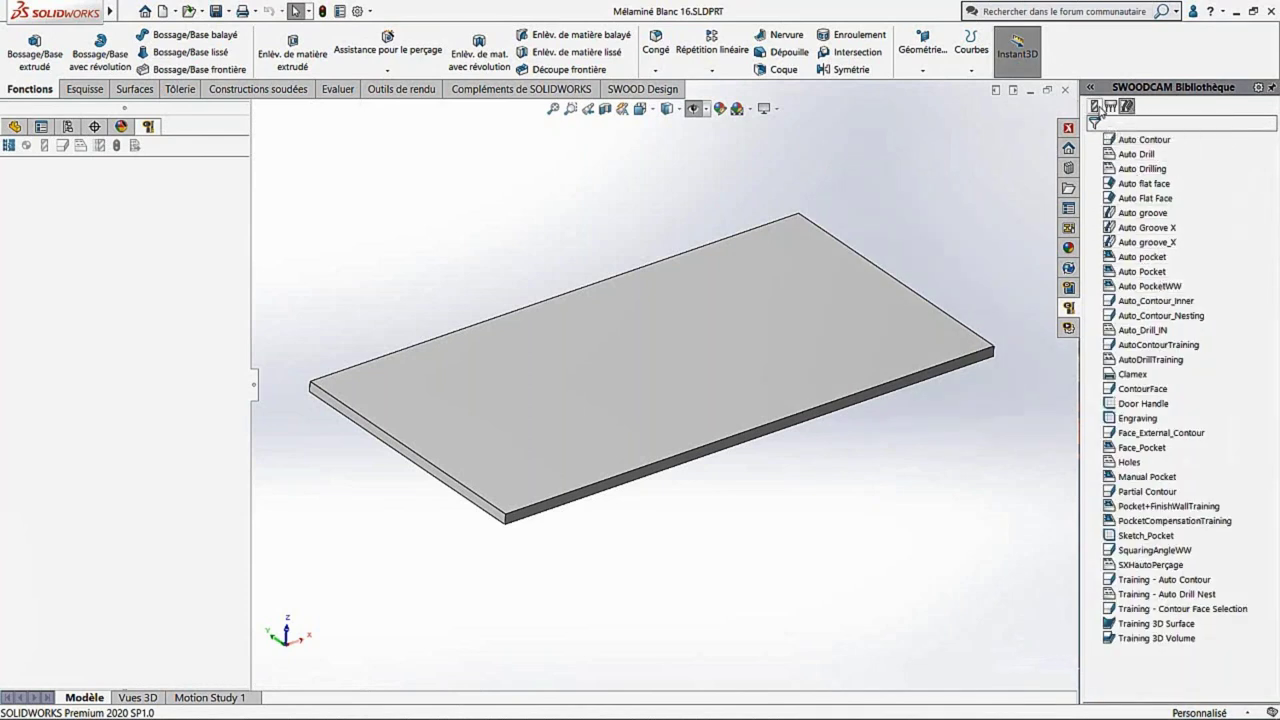
left_click(14, 127)
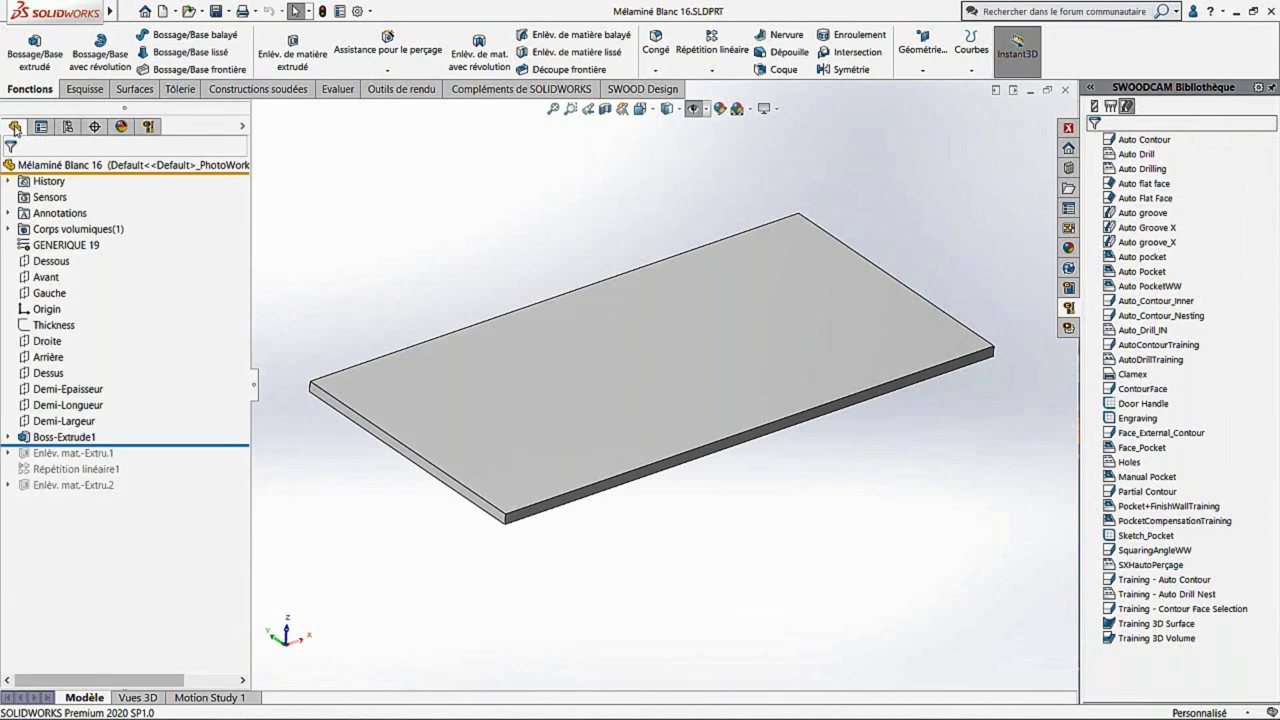
Roll the feature tree forward to restore the first drilled hole, the hole pattern and the rectangular cut
left_click_drag(171, 445, 171, 462)
scroll(365, 415, "down", 3)
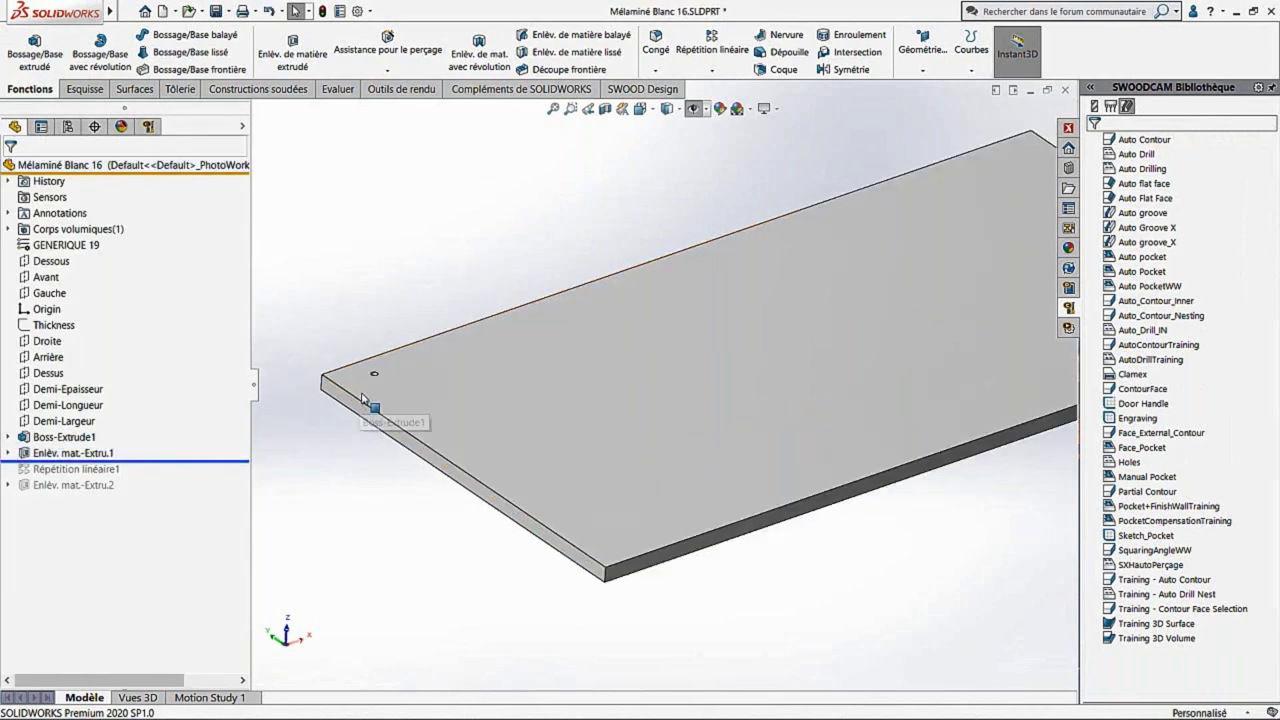
left_click_drag(180, 461, 180, 477)
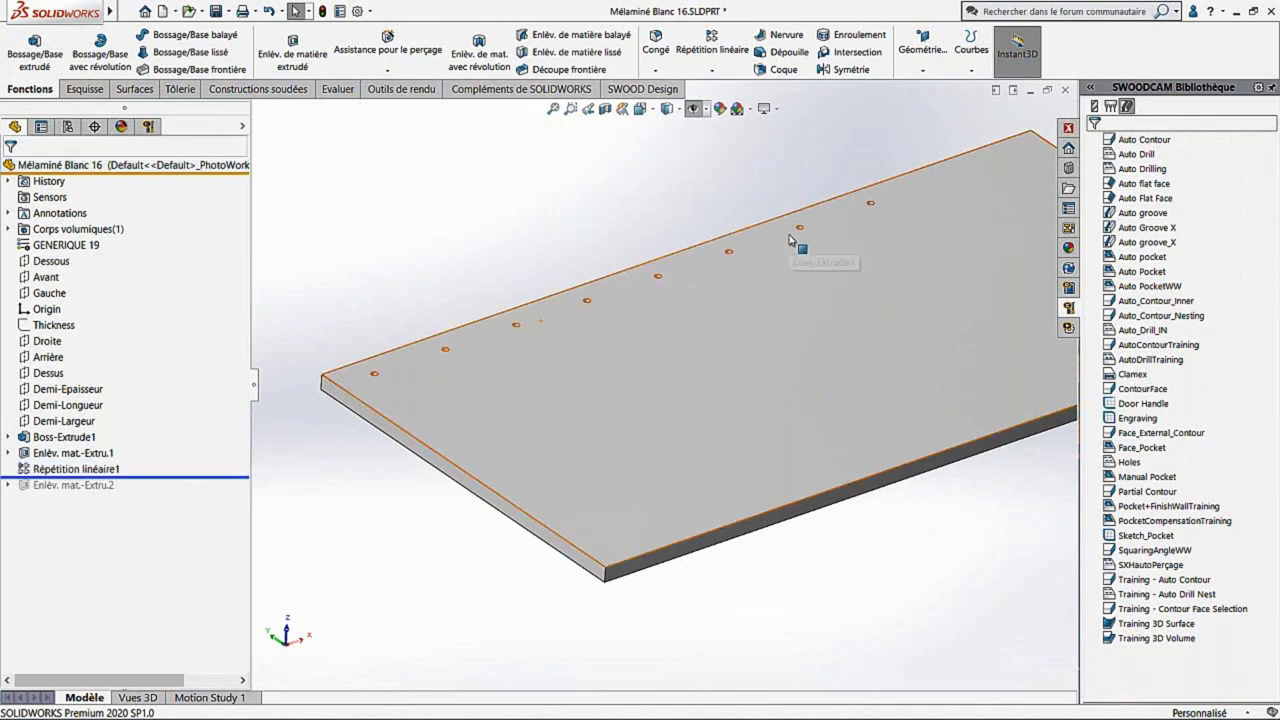
left_click_drag(158, 477, 158, 491)
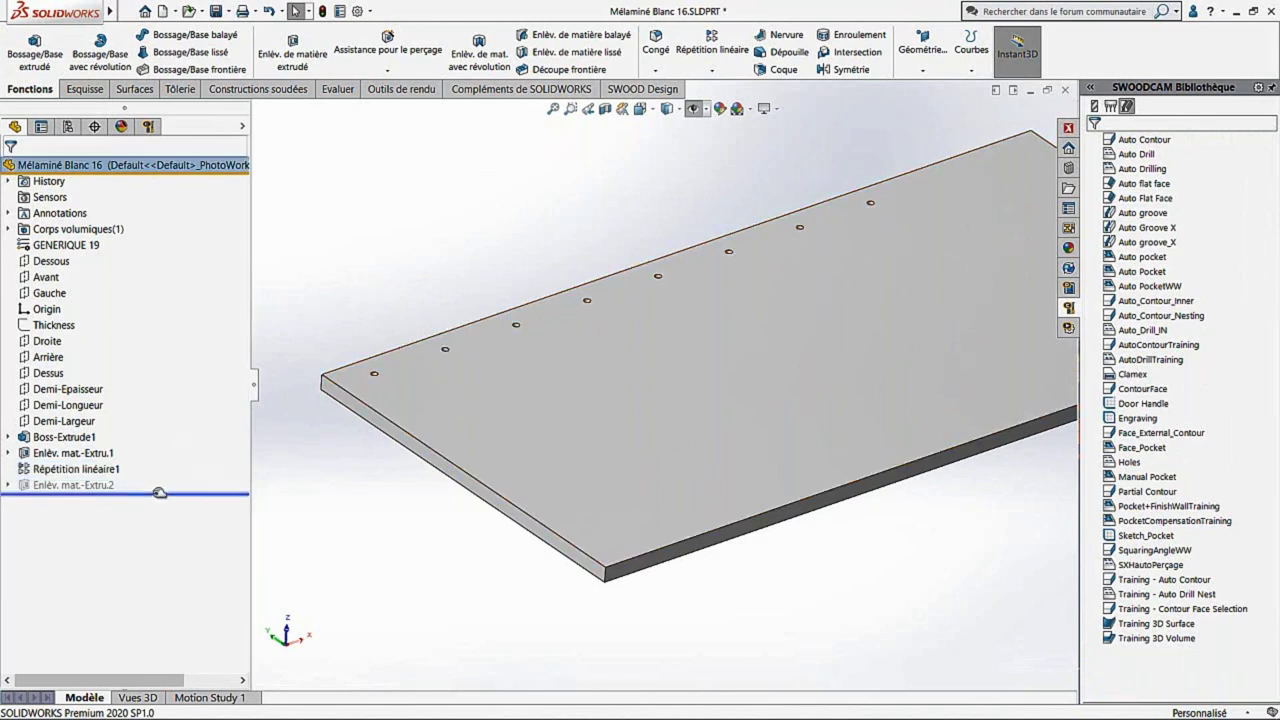
Change Enlèv. mat.-Extru.2 from a through cut to a 10.00mm Borgne (blind) pocket
left_click(72, 486)
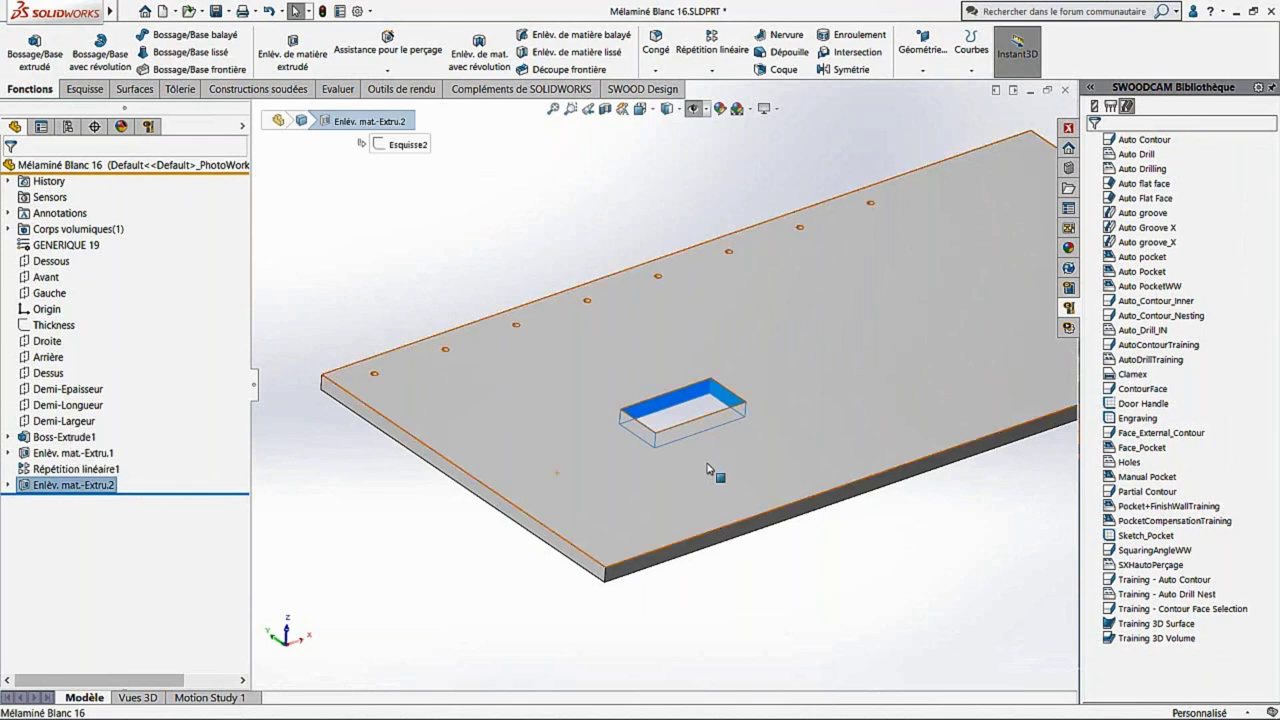
right_click(85, 490)
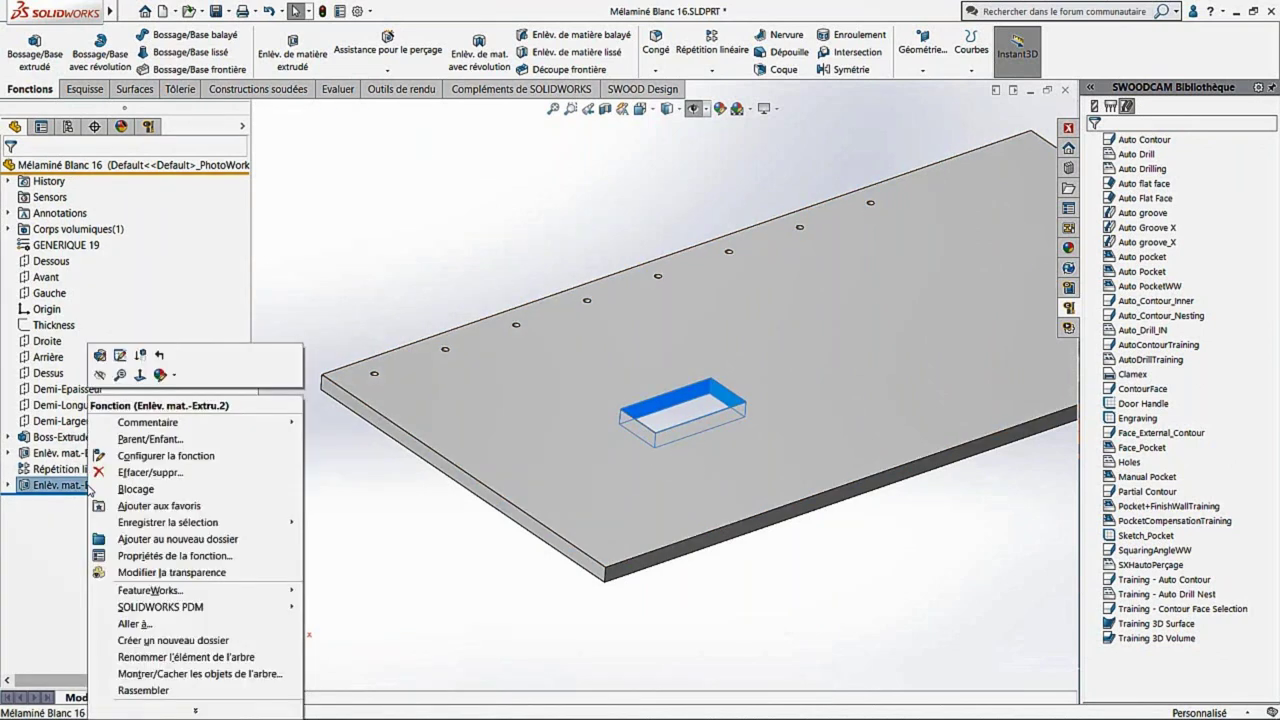
left_click(100, 357)
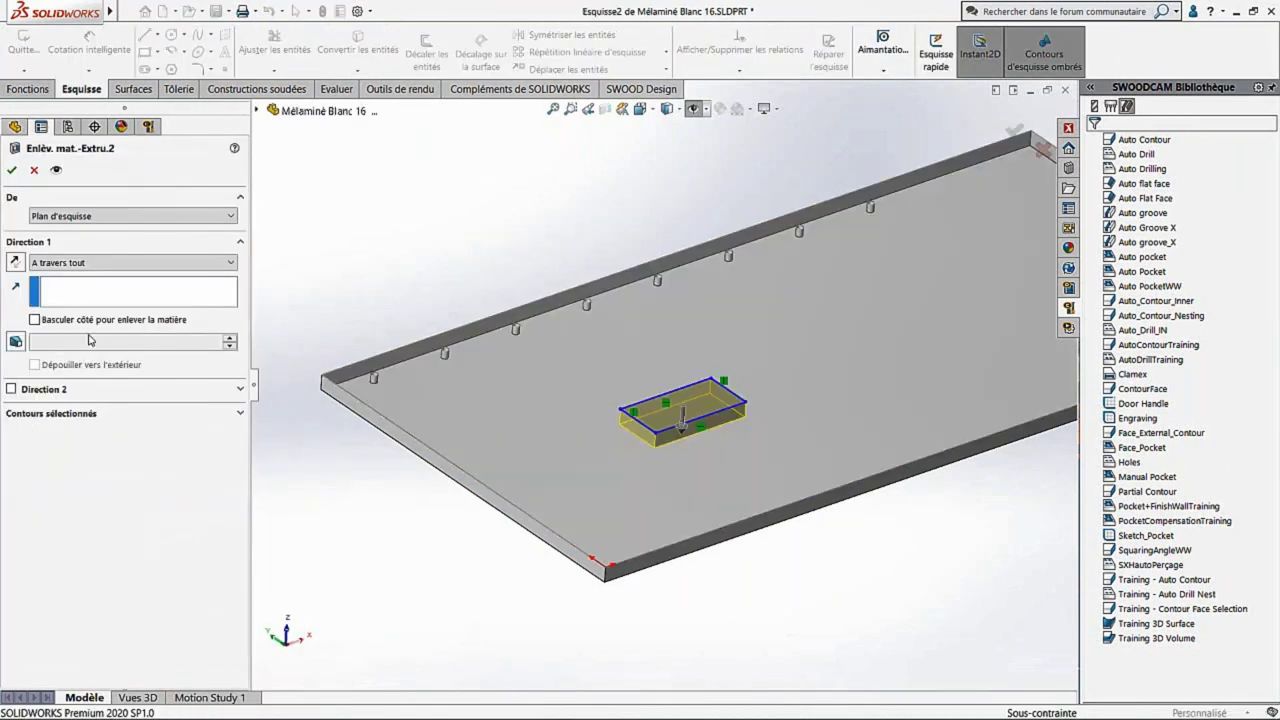
left_click(70, 263)
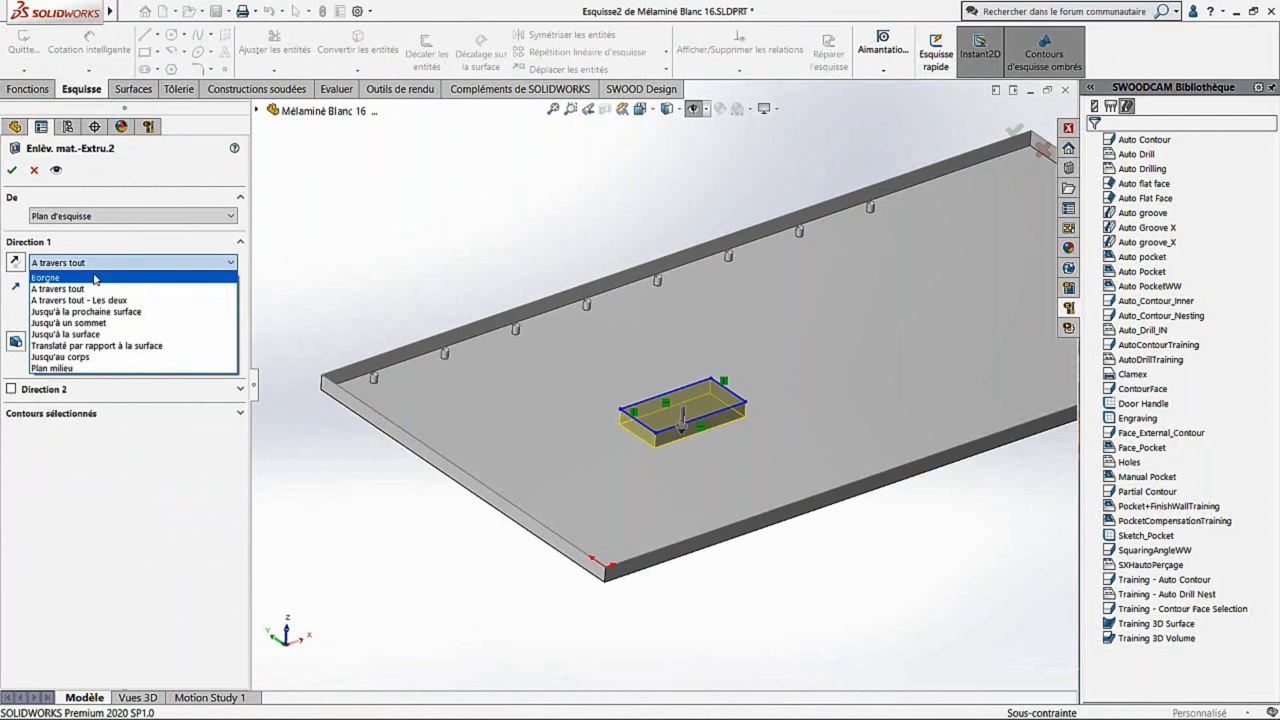
left_click(95, 278)
left_click(12, 170)
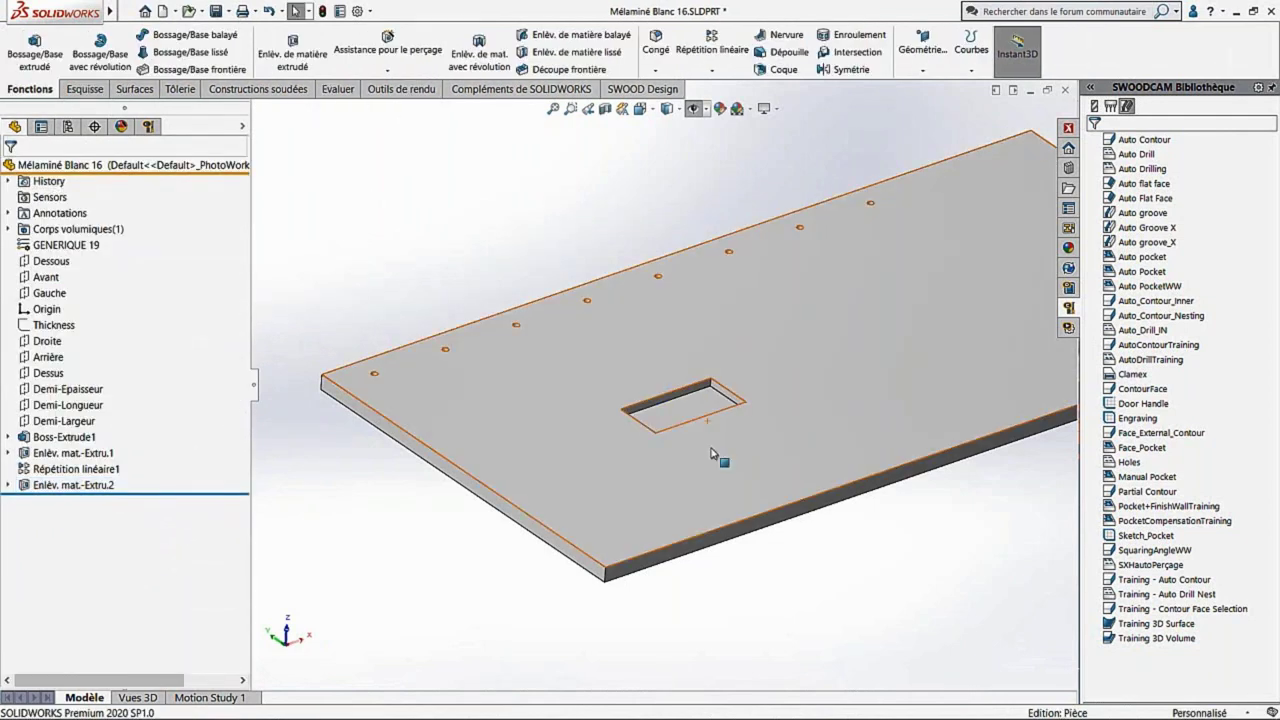
Check the pocket's bottom face on the board, then clear the selection
scroll(700, 392, "down", 3)
left_click(700, 365)
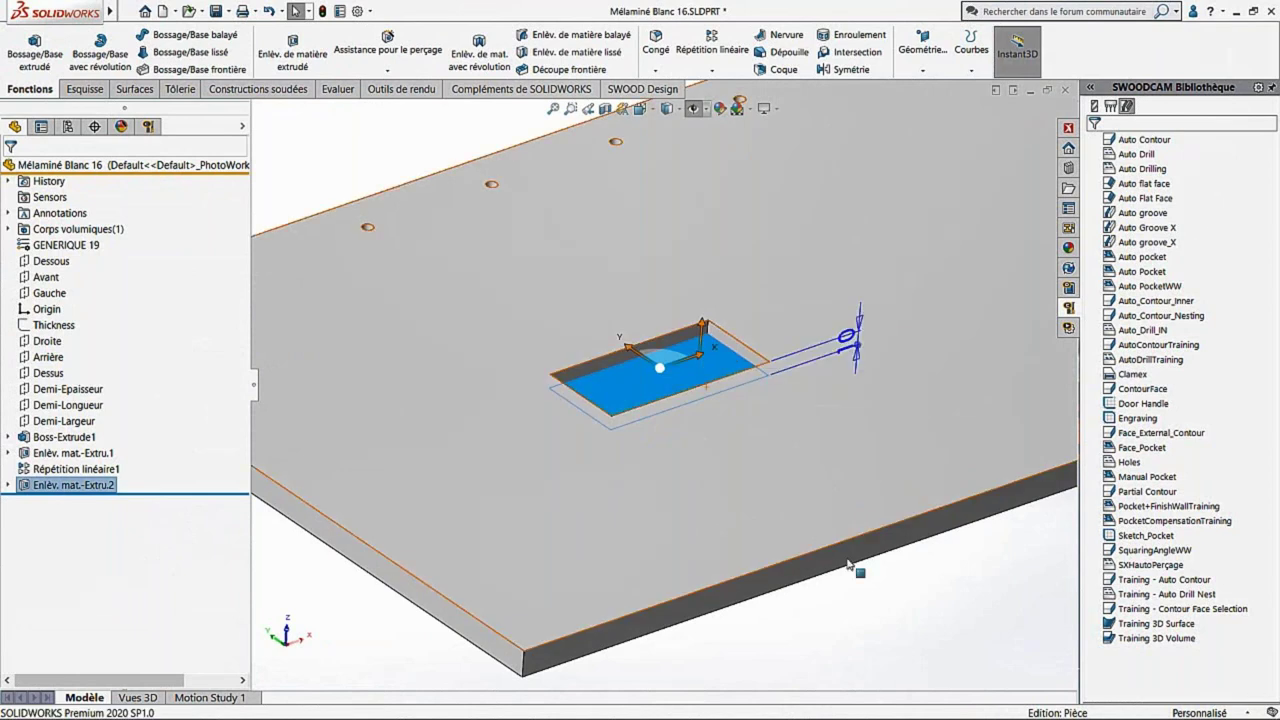
left_click(857, 606)
scroll(745, 562, "up", 2)
scroll(745, 562, "up", 3)
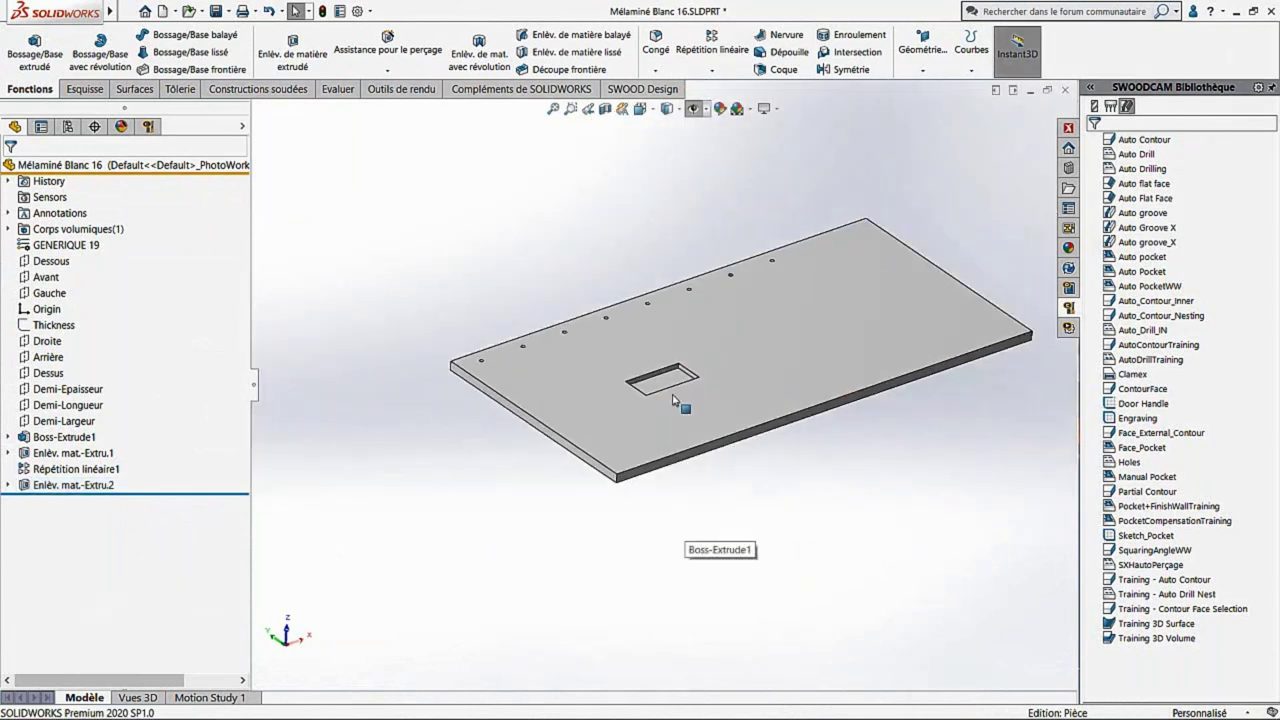
scroll(860, 300, "down", 3)
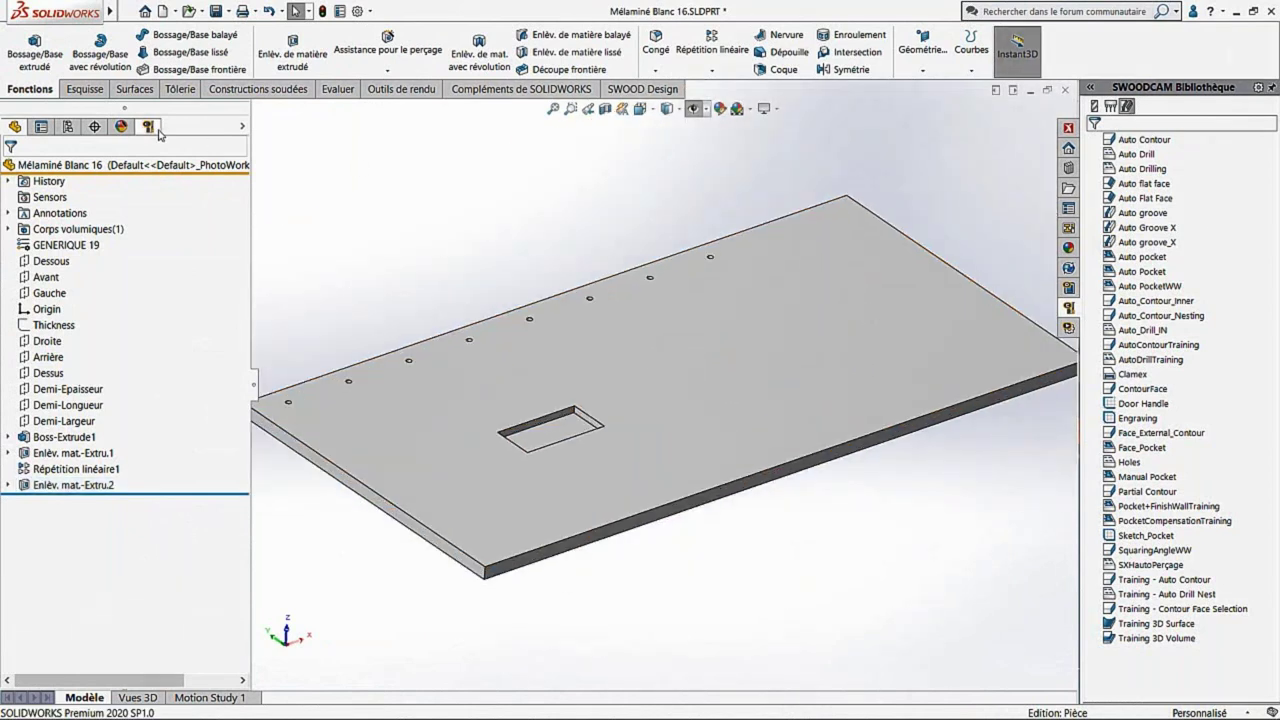
Create a new USINAGE machining program in the SWOOD CAM manager
left_click(148, 126)
left_click(9, 145)
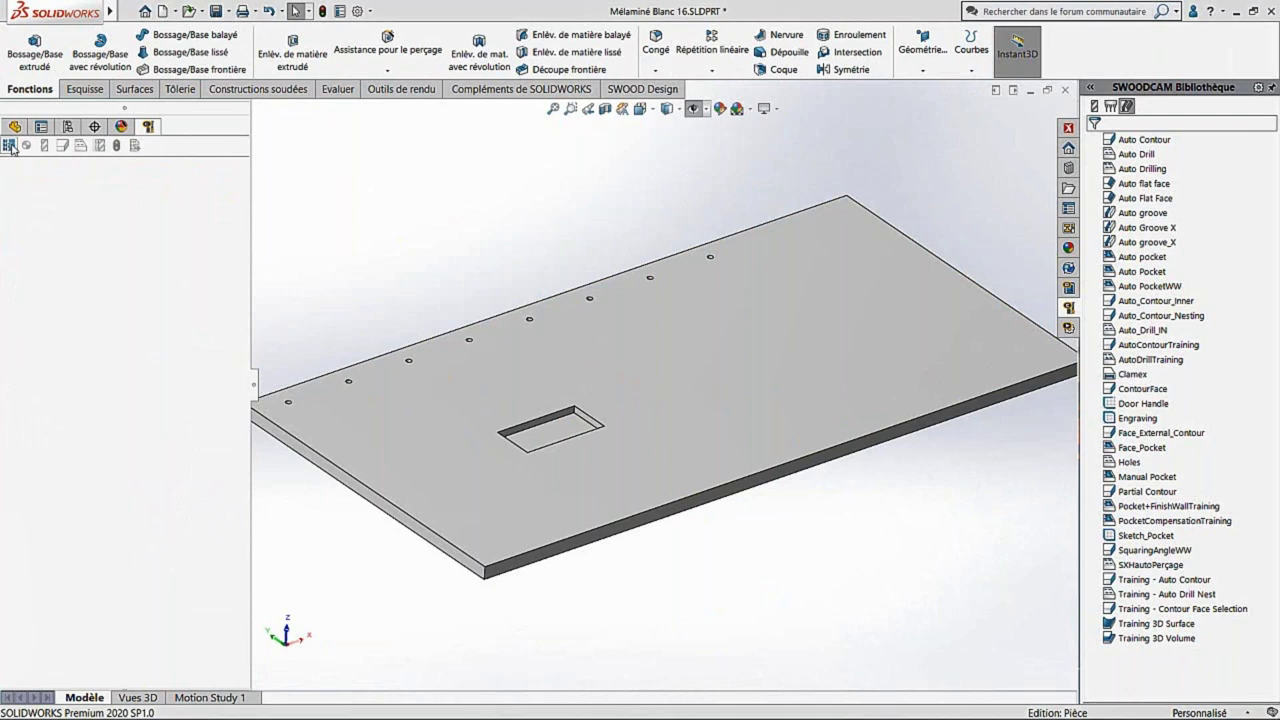
left_click(45, 197)
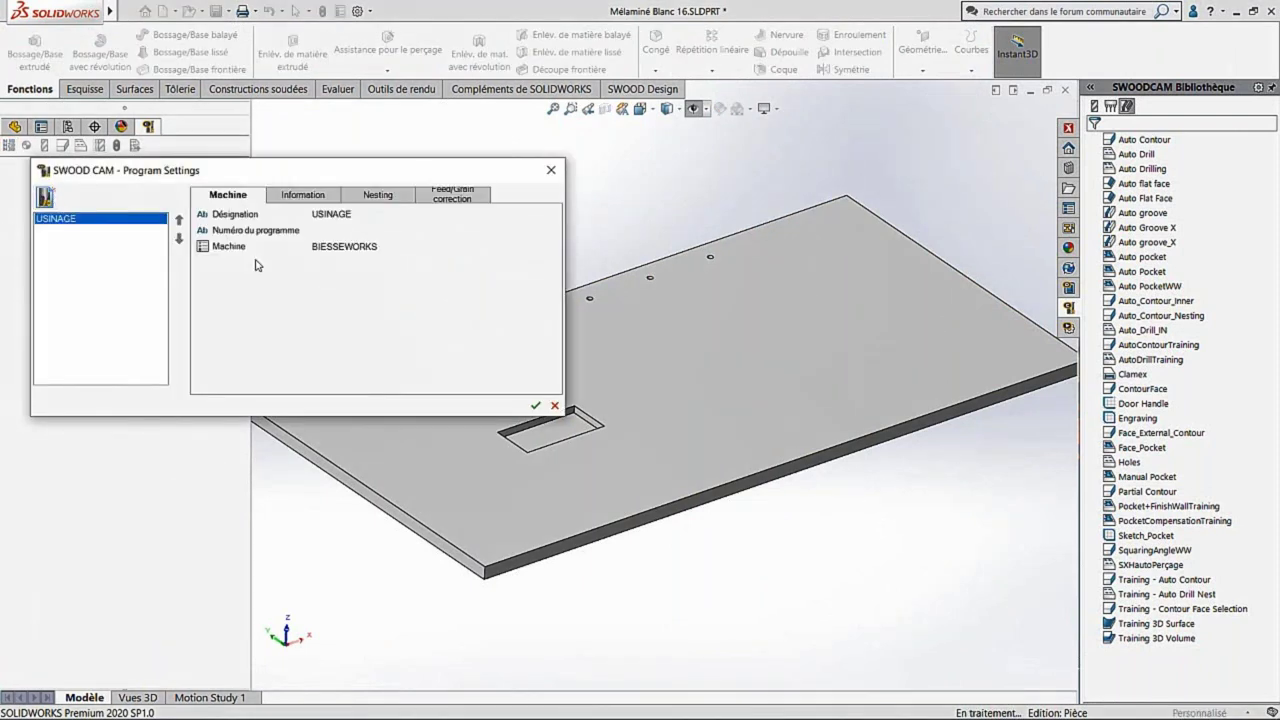
left_click(536, 405)
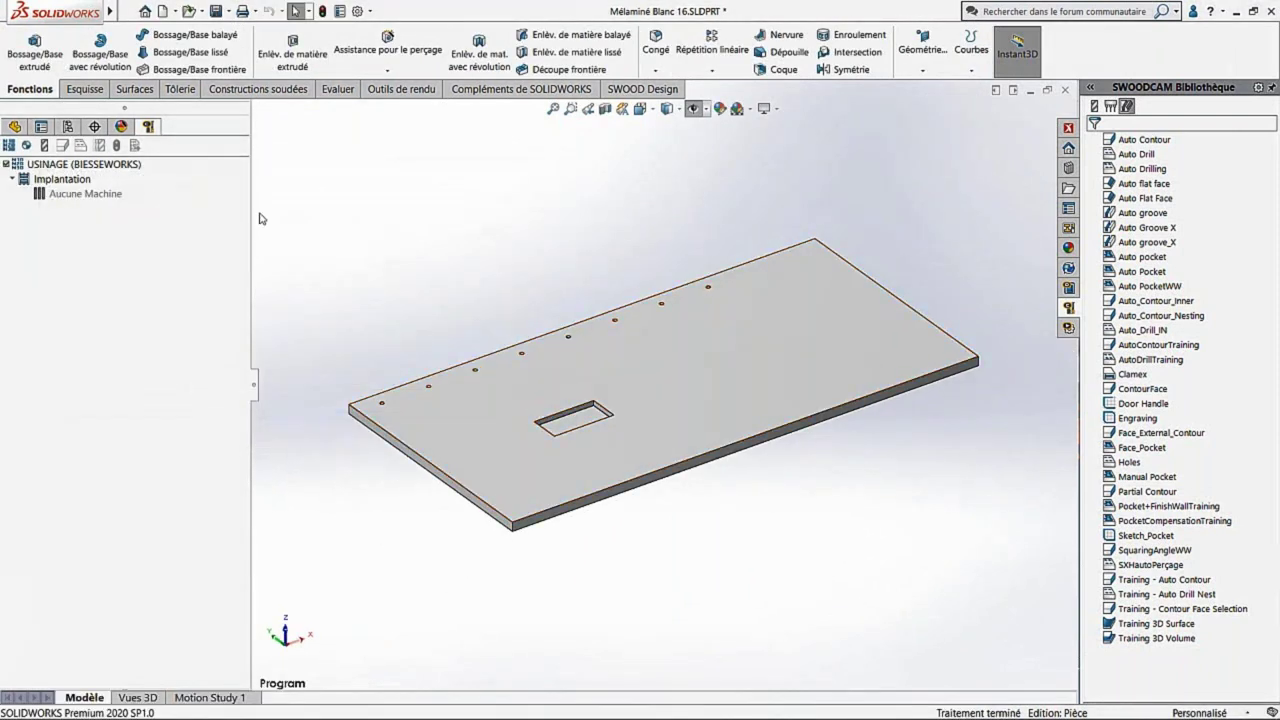
Accept the Implantation layout with origin OP0 and open the 'Aucune Machine' machine settings
left_click(28, 150)
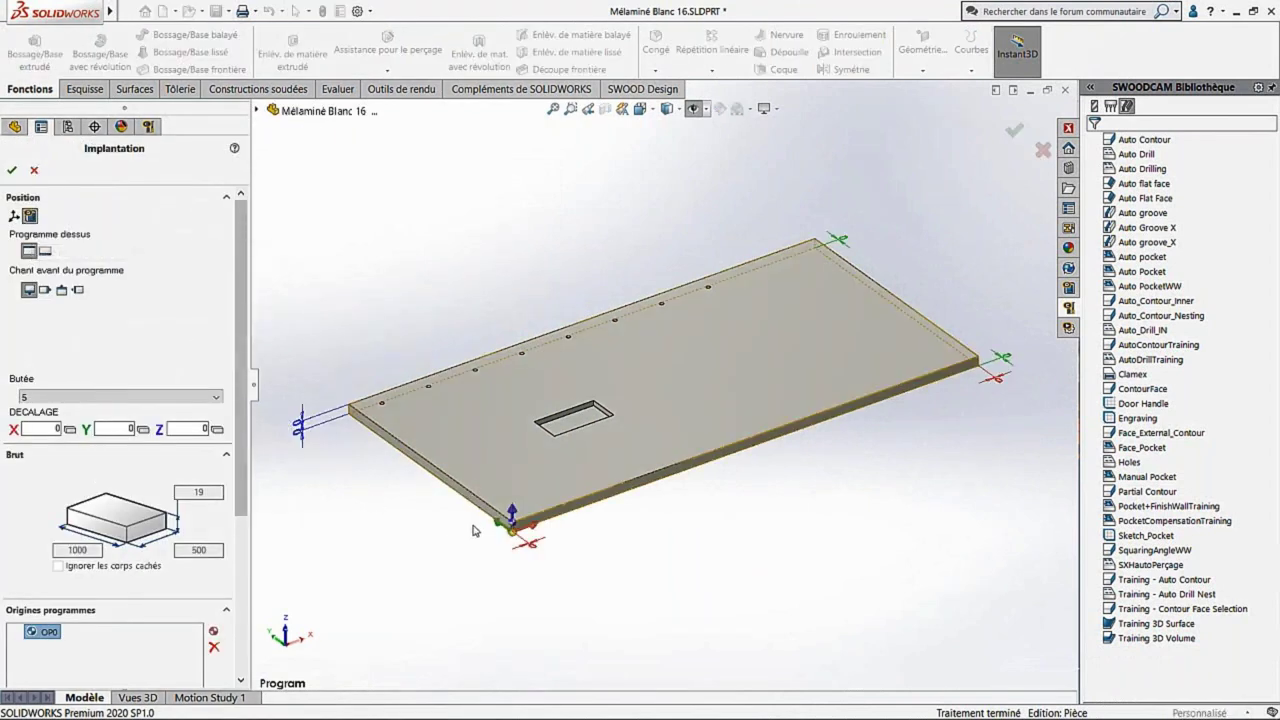
left_click(12, 171)
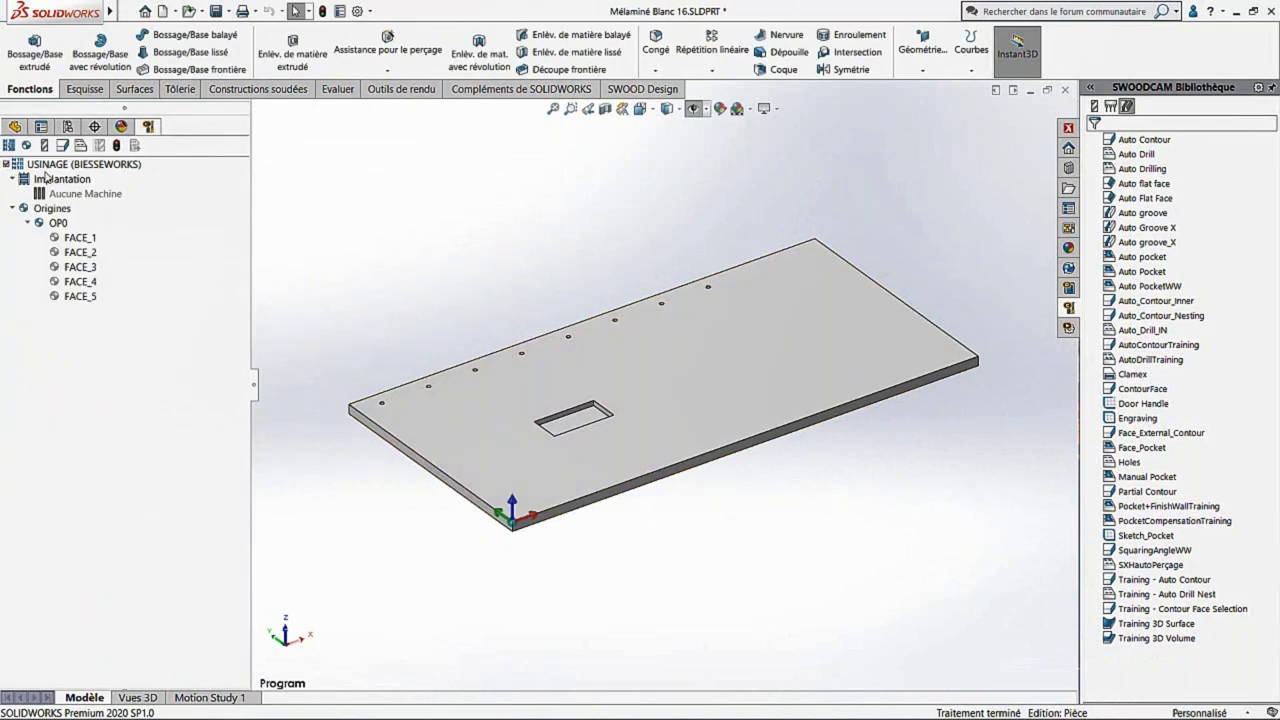
left_click(67, 196)
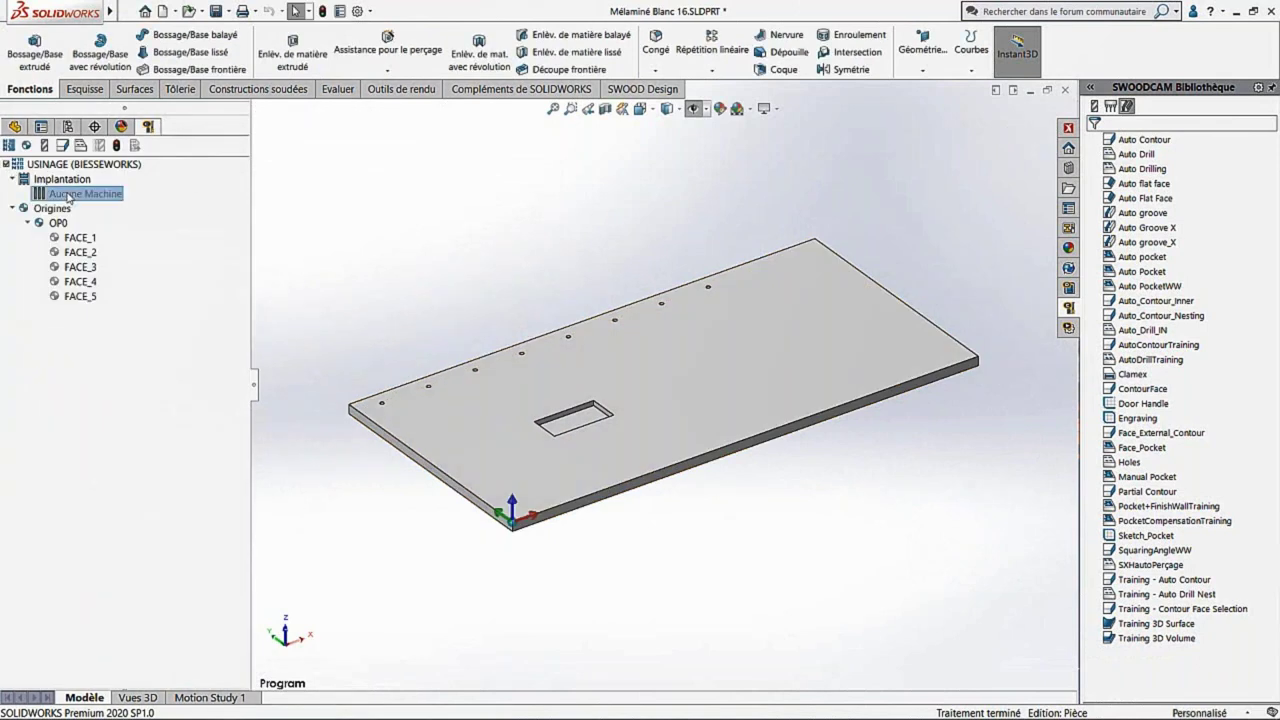
double_click(68, 196)
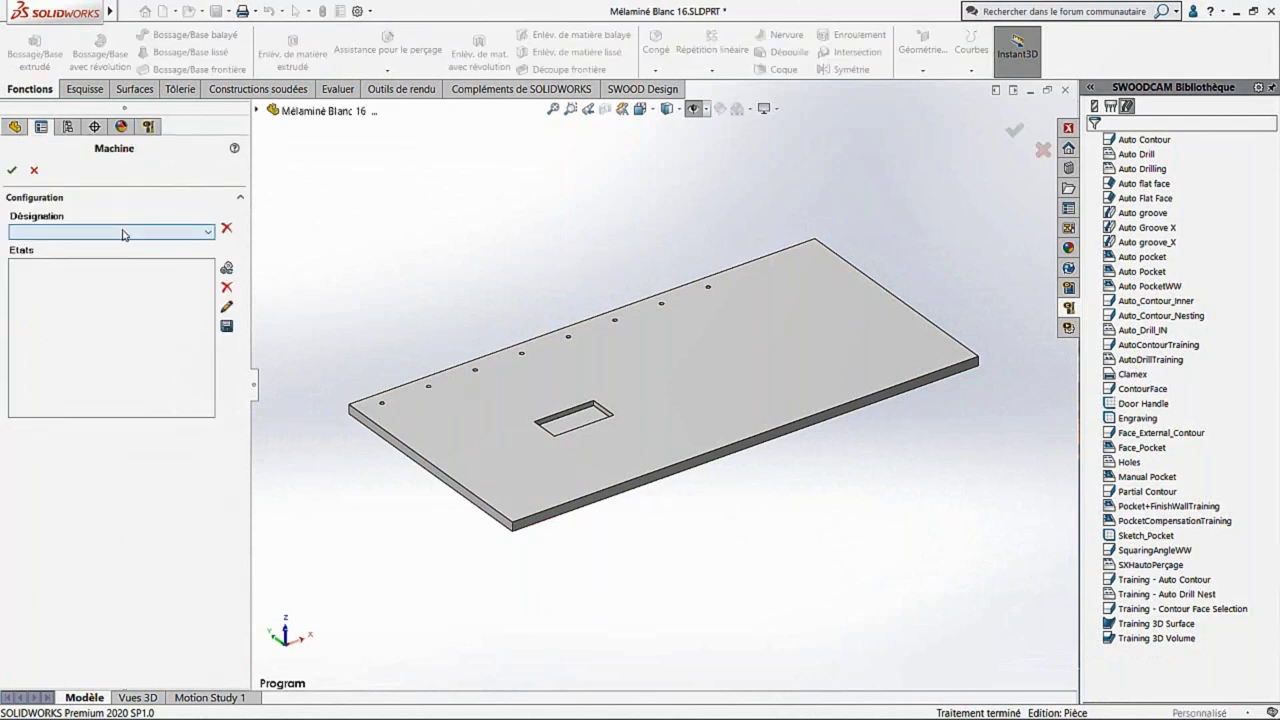
Assign the SWOOD machine to USINAGE and load its All Vacum 20 vacuum state
left_click(123, 233)
left_click(40, 277)
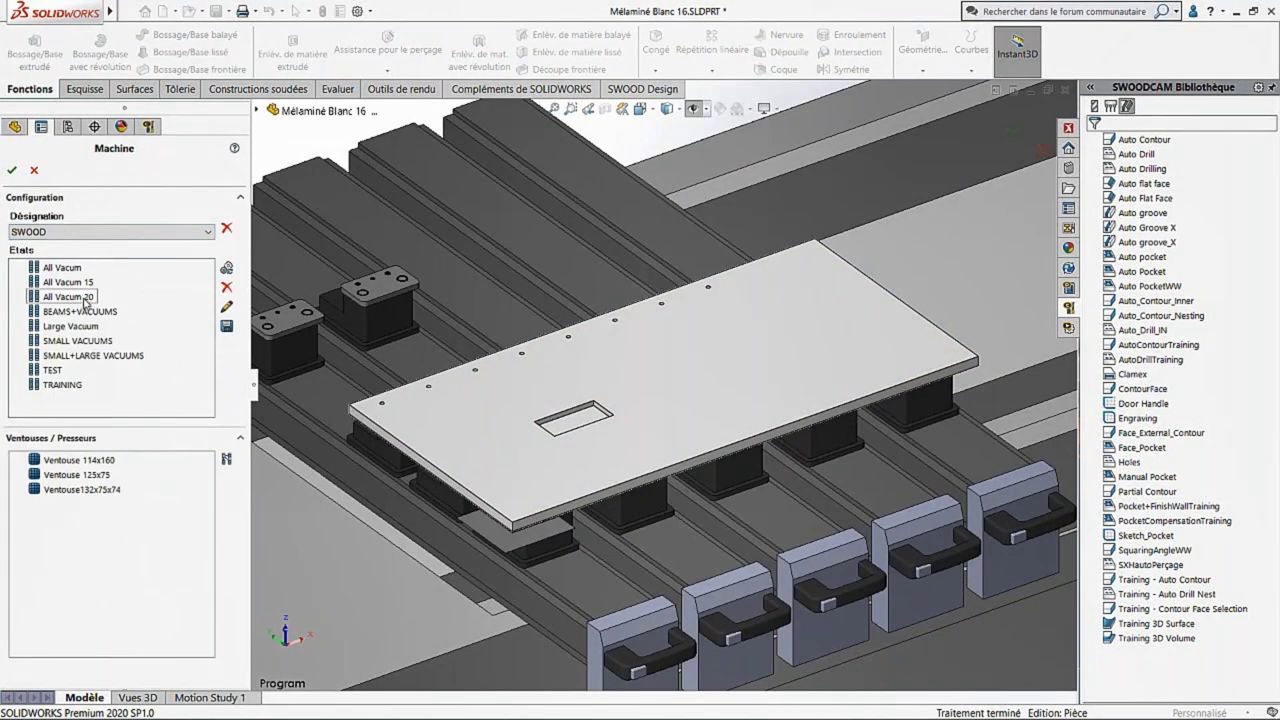
left_click(85, 299)
left_click(226, 268)
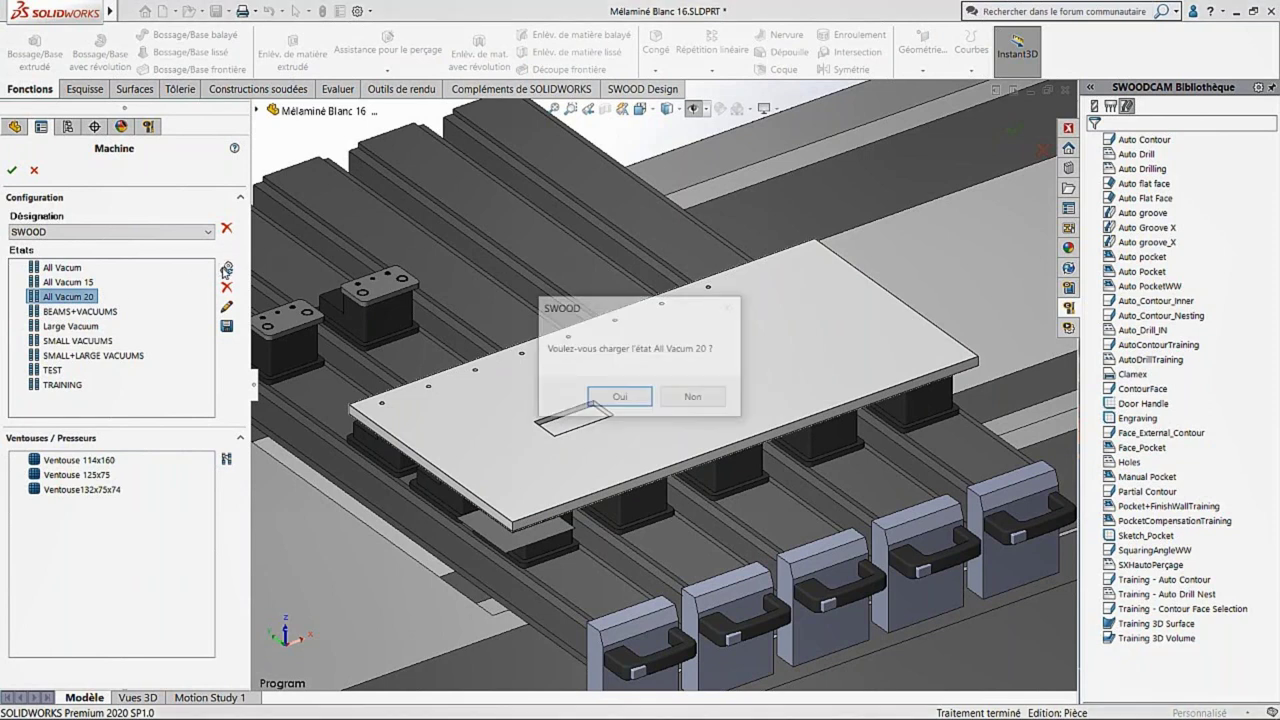
left_click(616, 400)
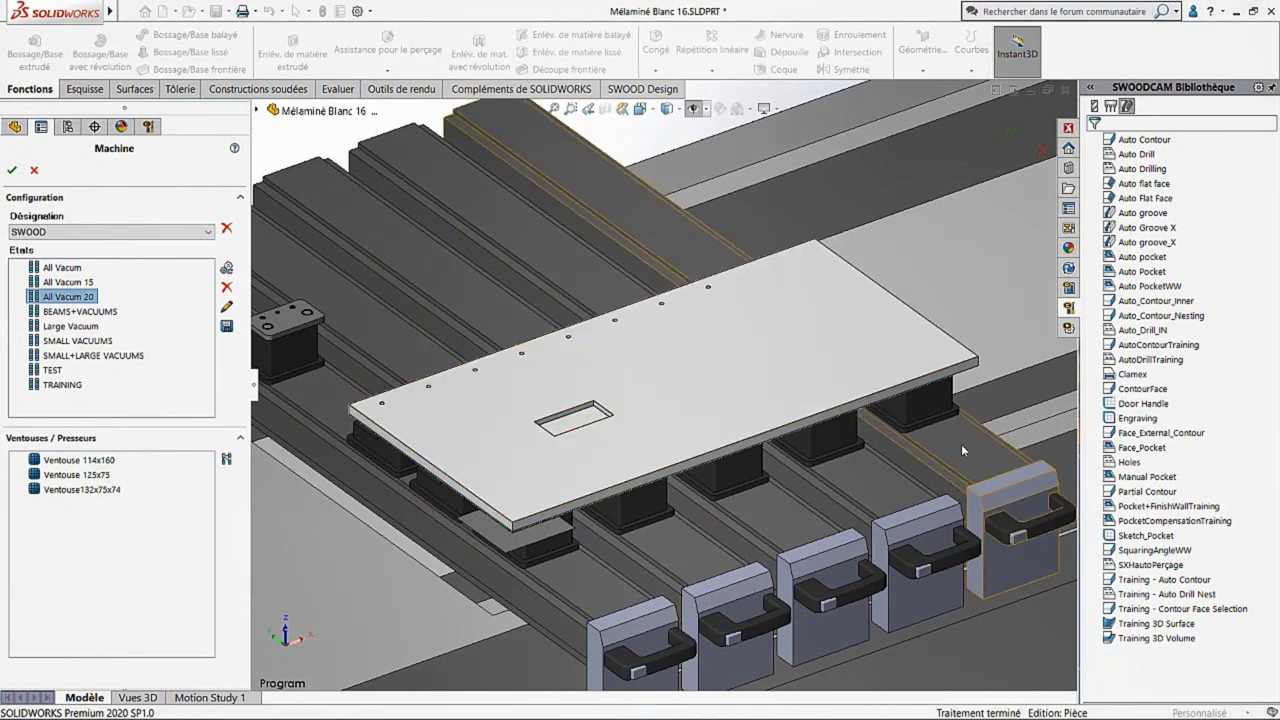
mouse_move(607, 379)
middle_mouse_down()
mouse_move(666, 277)
mouse_move(708, 301)
mouse_move(623, 297)
mouse_move(622, 383)
middle_mouse_up()
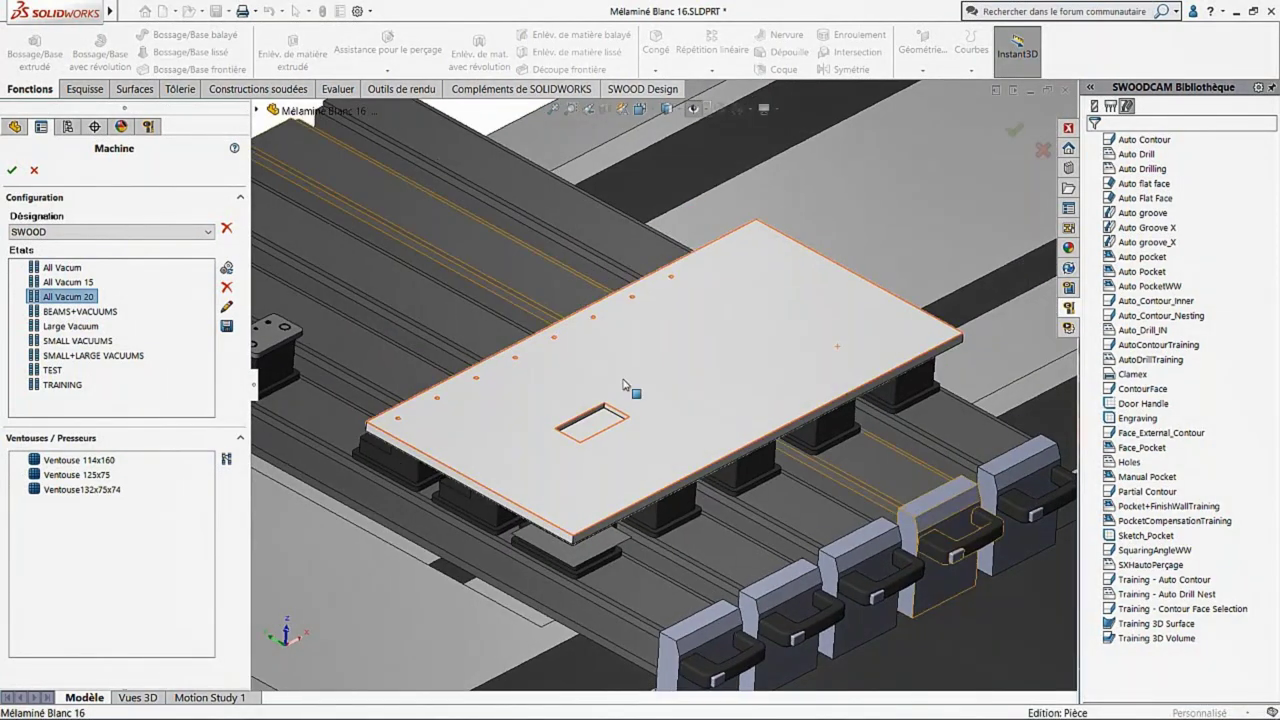
left_click(12, 170)
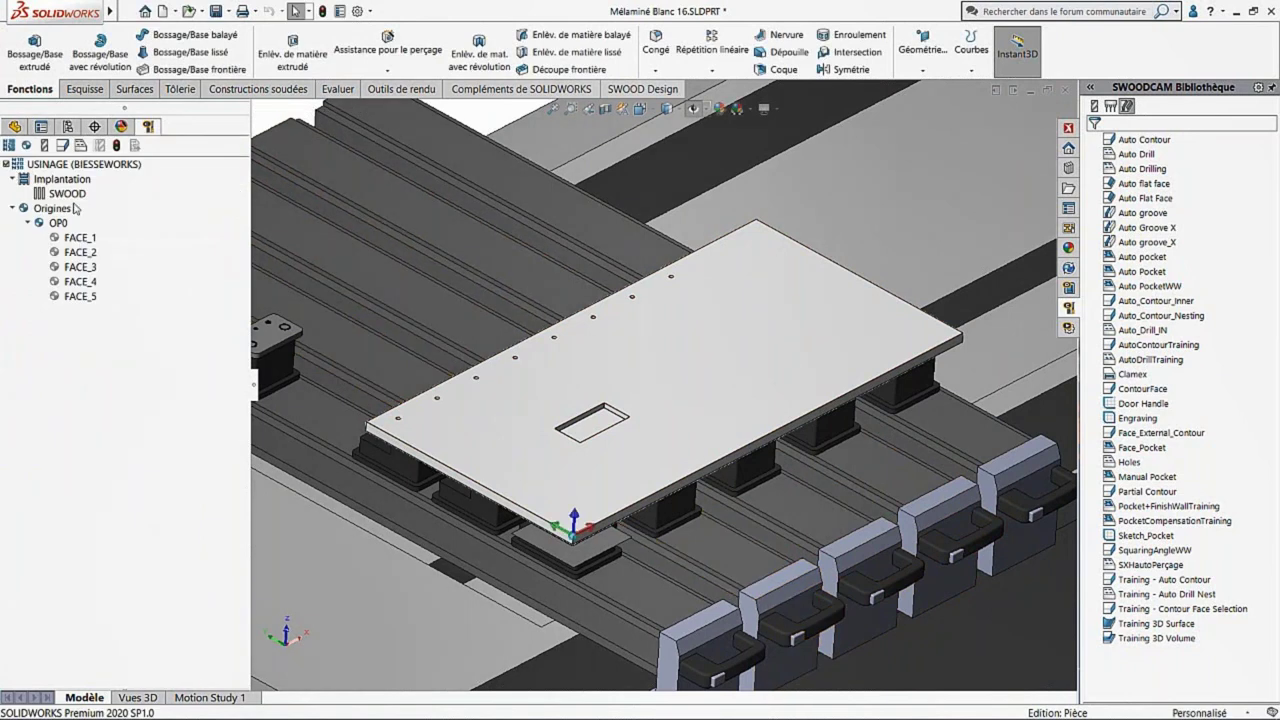
Apply Auto Drill to the board's top face, creating the T80 drilling operation
scroll(429, 428, "down", 5)
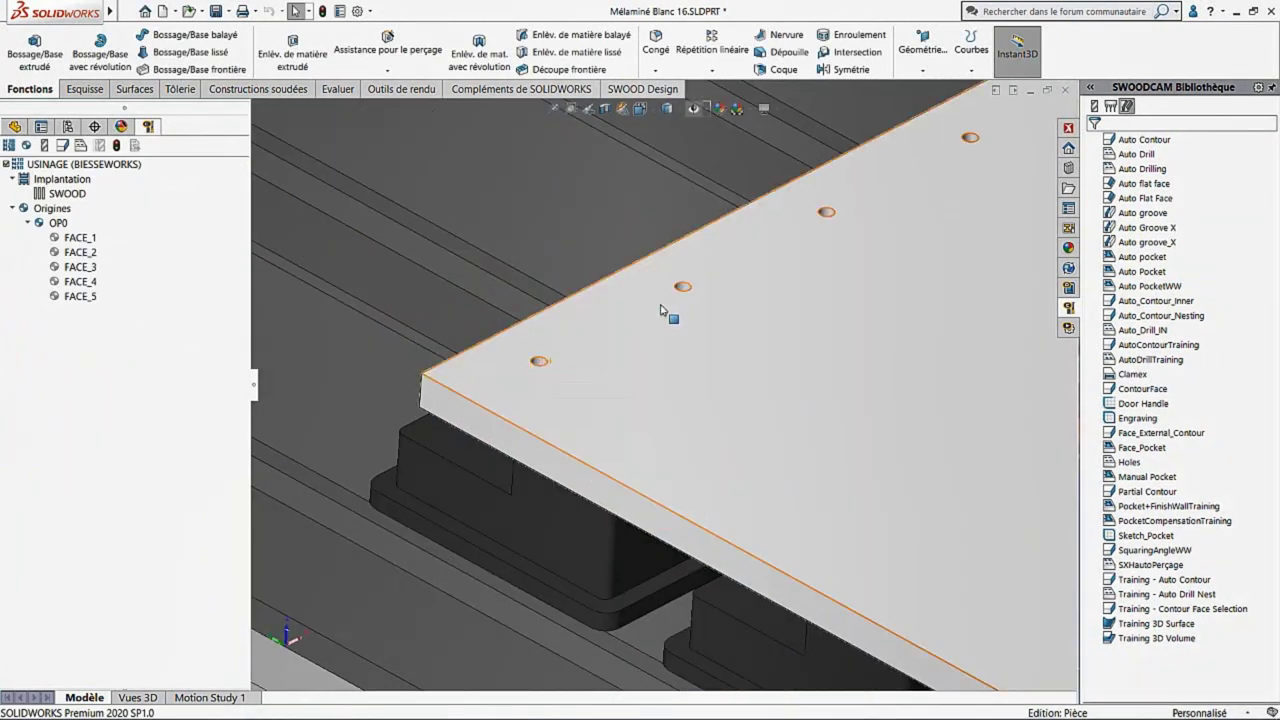
left_click(682, 289)
left_click_drag(1121, 168, 978, 240)
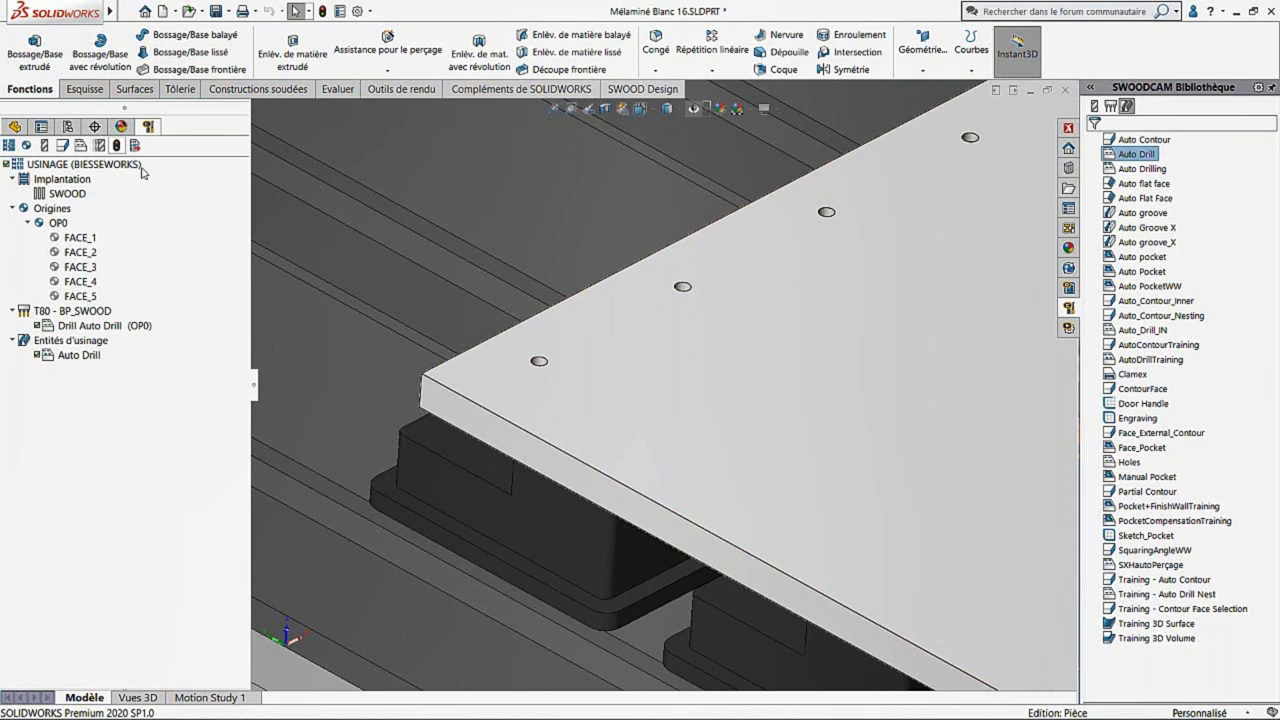
scroll(664, 384, "up", 5)
scroll(826, 347, "down", 2)
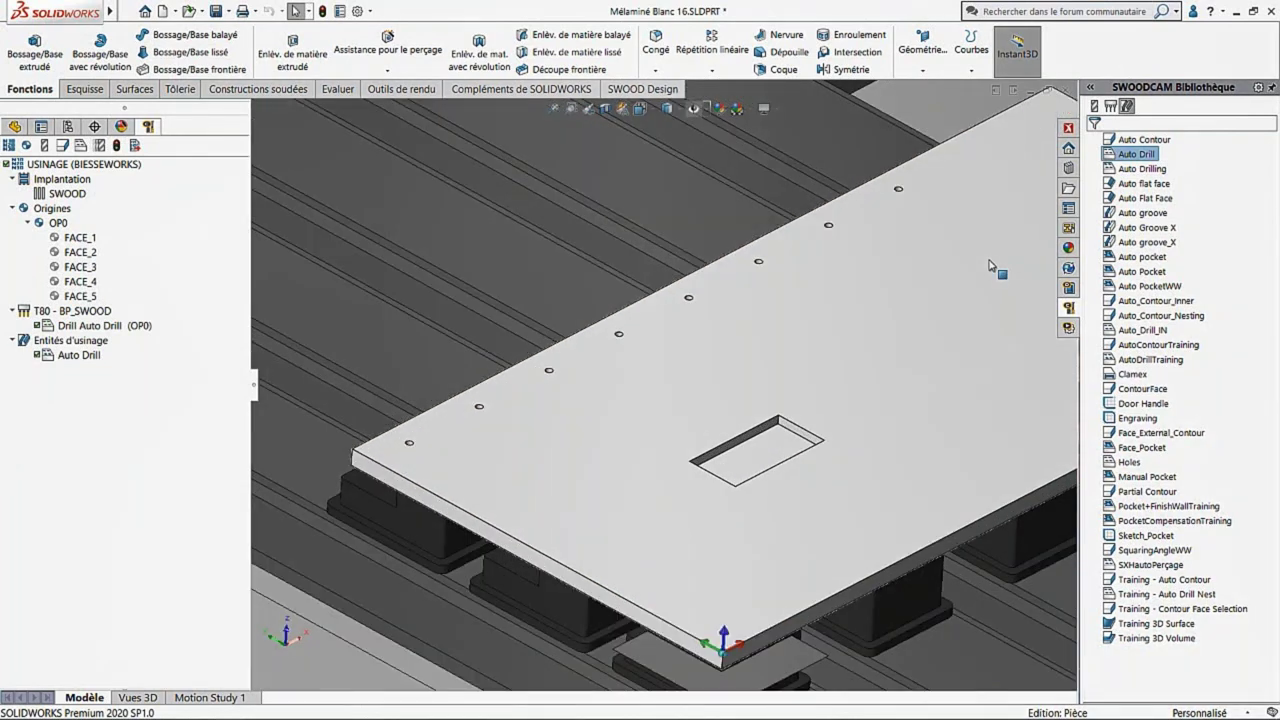
Apply Auto pocket to the plate for the T8 finishing cutter and run the simulation
left_click(100, 146)
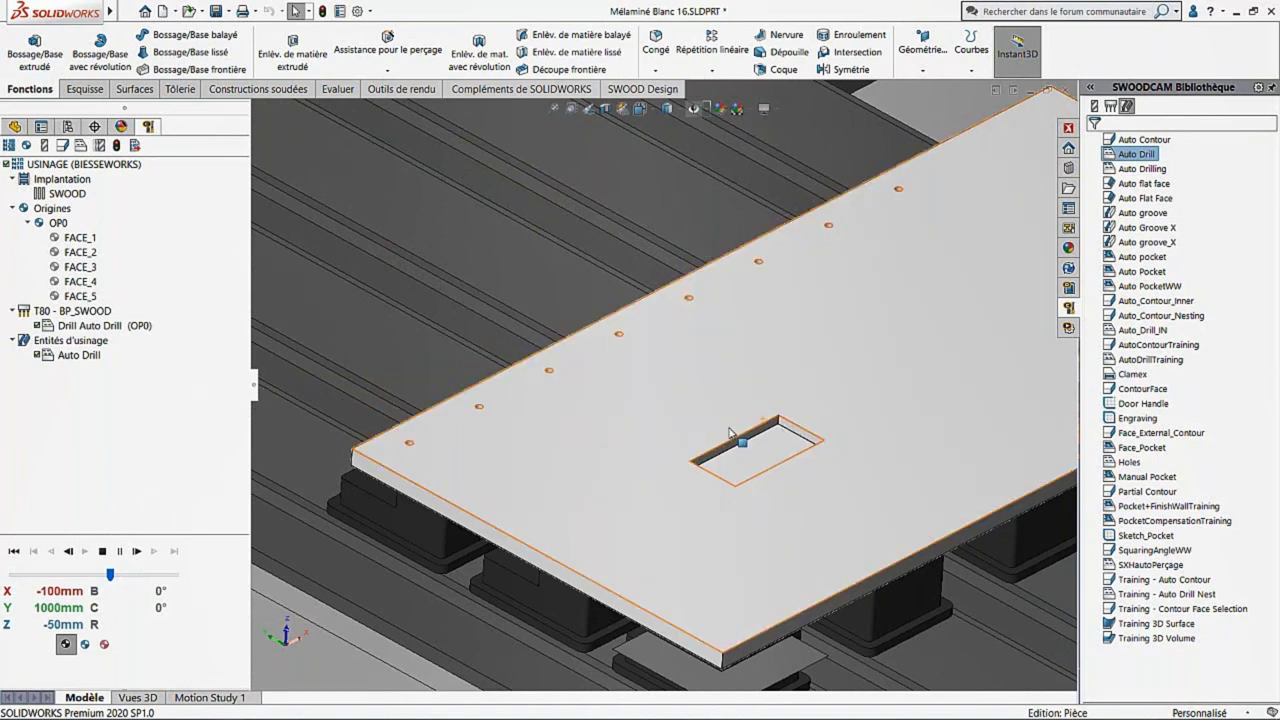
left_click(1146, 258)
left_click_drag(1146, 258, 1030, 315)
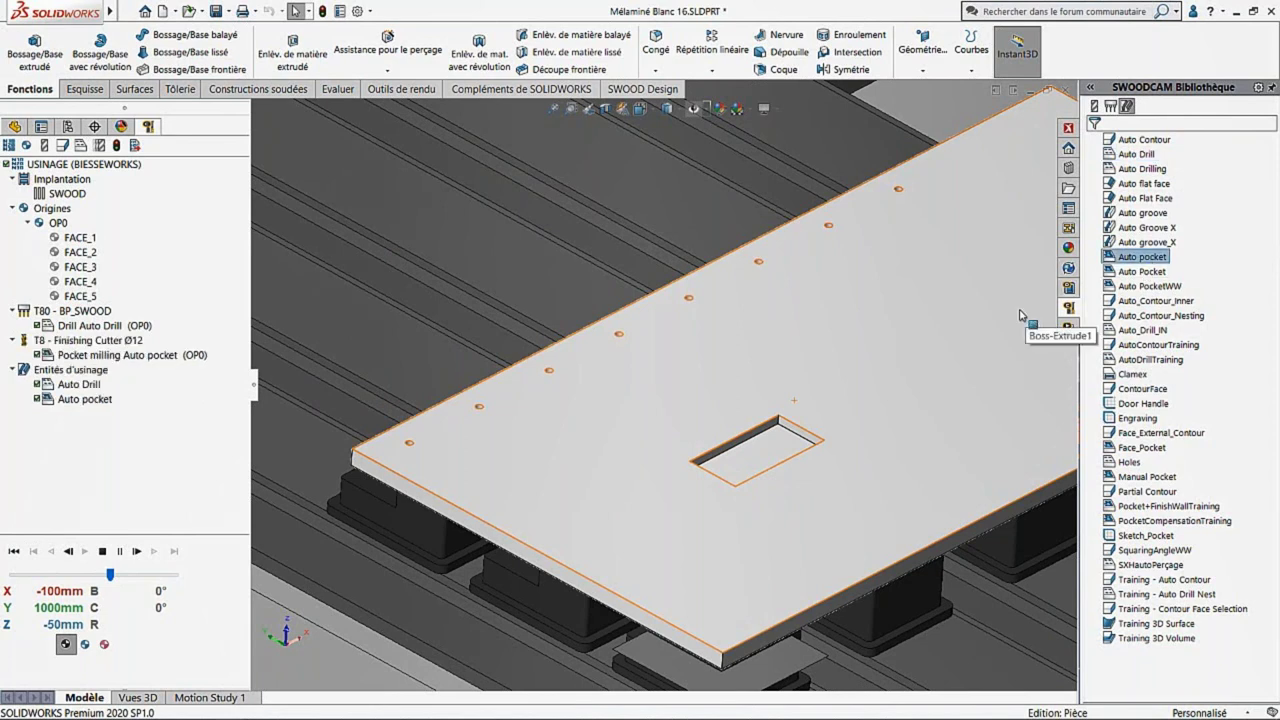
left_click(100, 146)
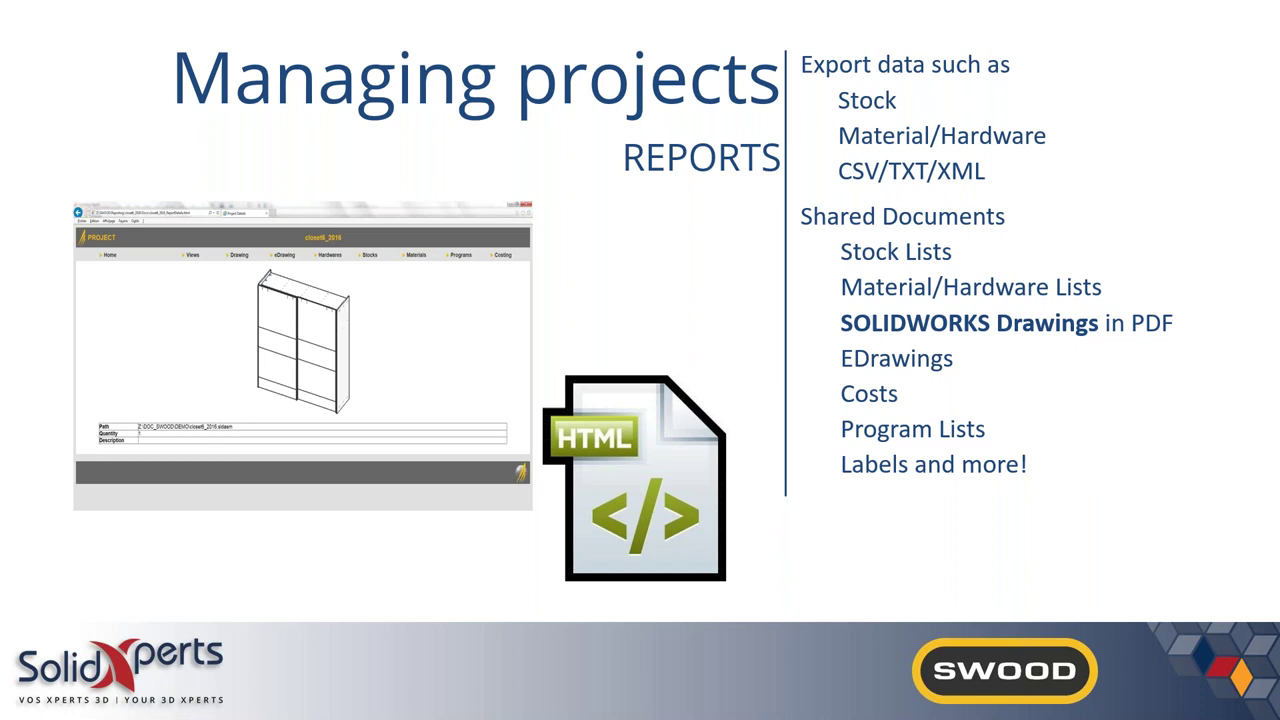
Exit the full-screen SWOOD reports slideshow
key("Escape")
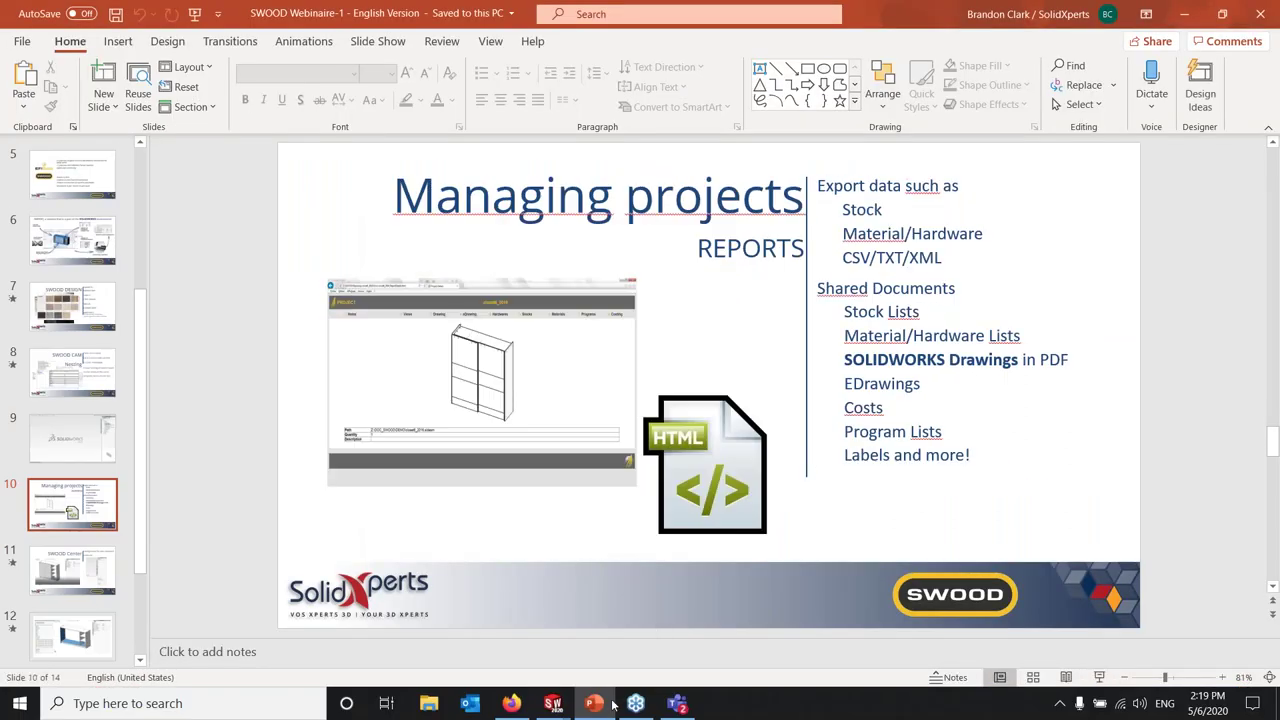
Orbit the TEST cabinet and generate its report, emptying the existing TEST_SWOOD_Report folder
mouse_move(553, 703)
left_click(652, 656)
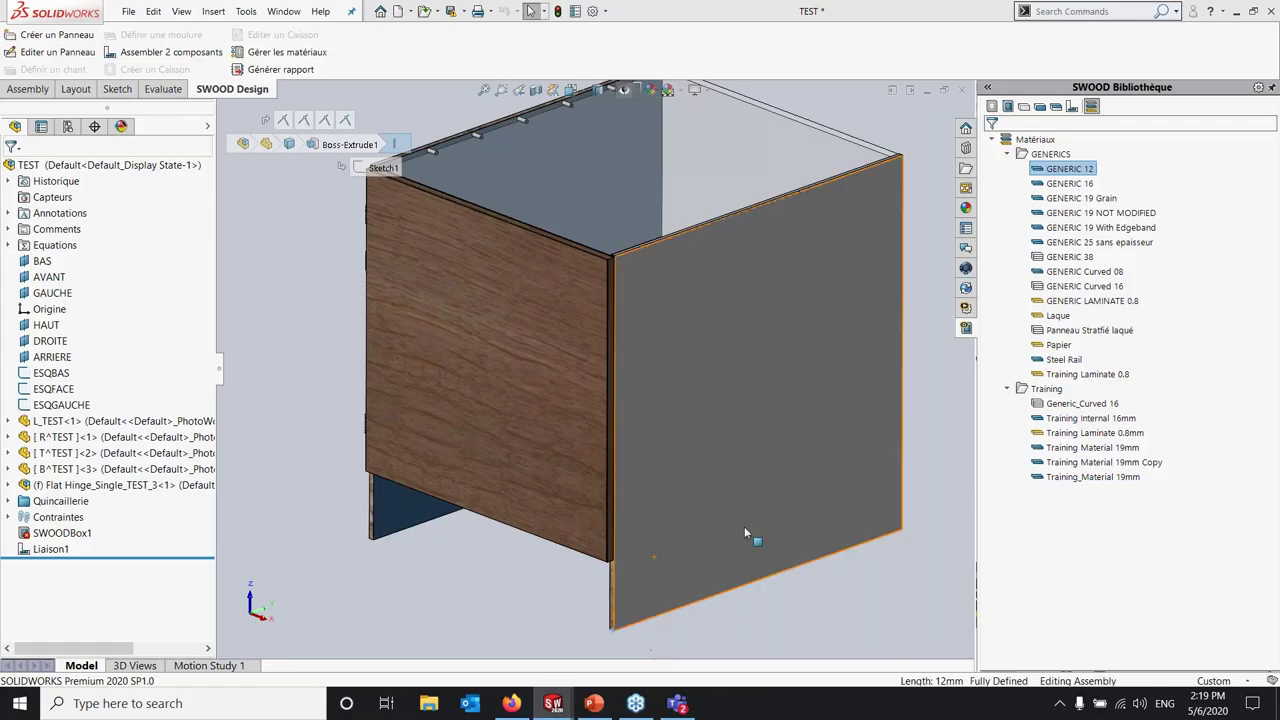
left_click(709, 351)
middle_click_drag(705, 354, 892, 231)
middle_click_drag(770, 240, 700, 235)
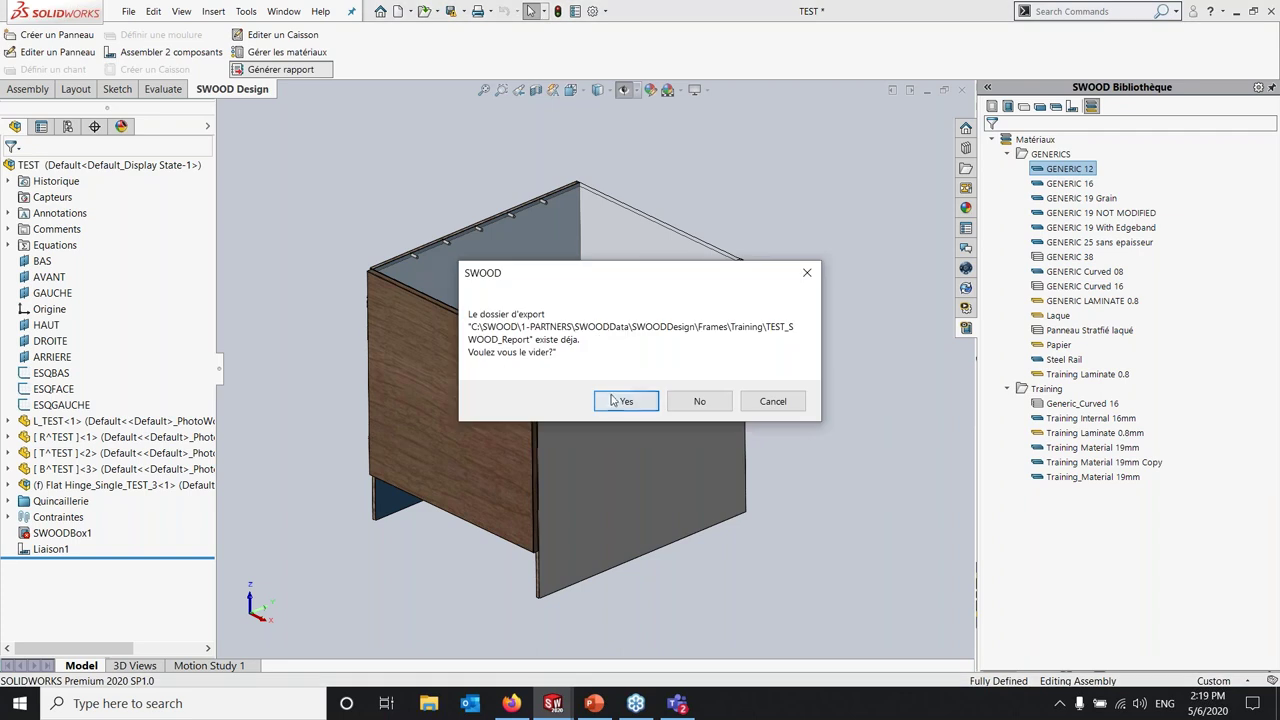
left_click(622, 401)
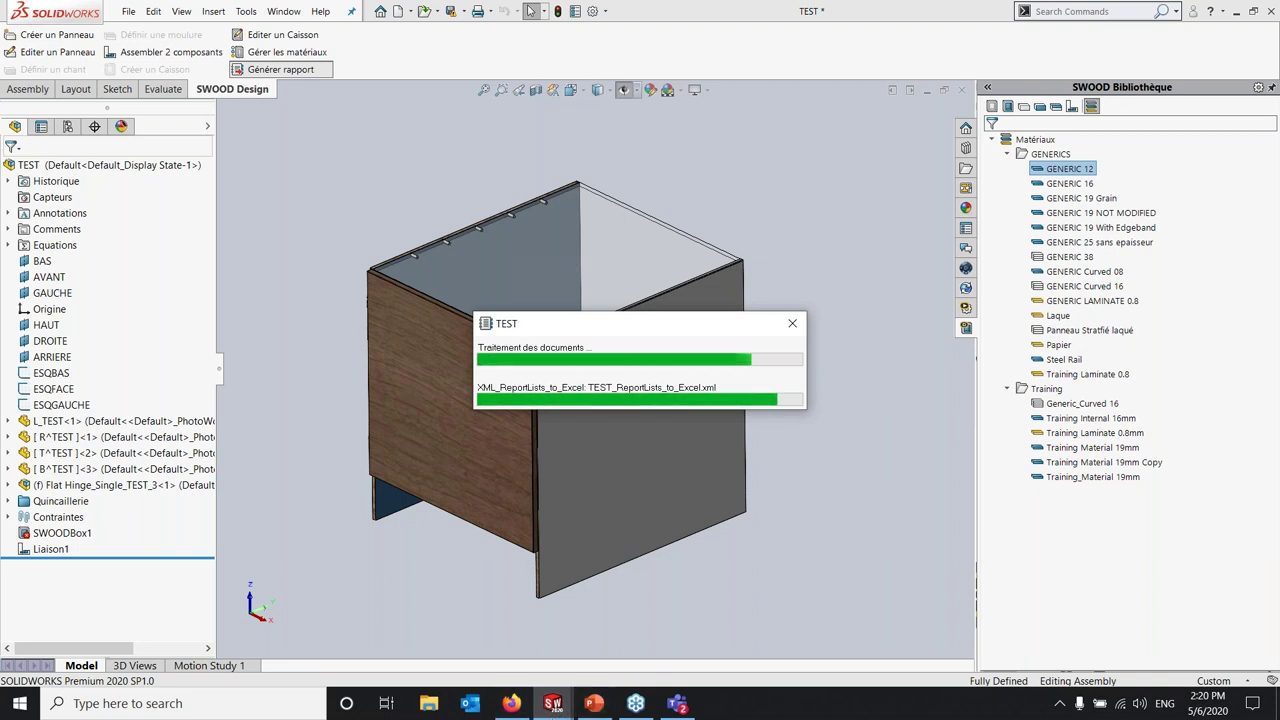
mouse_move(590, 706)
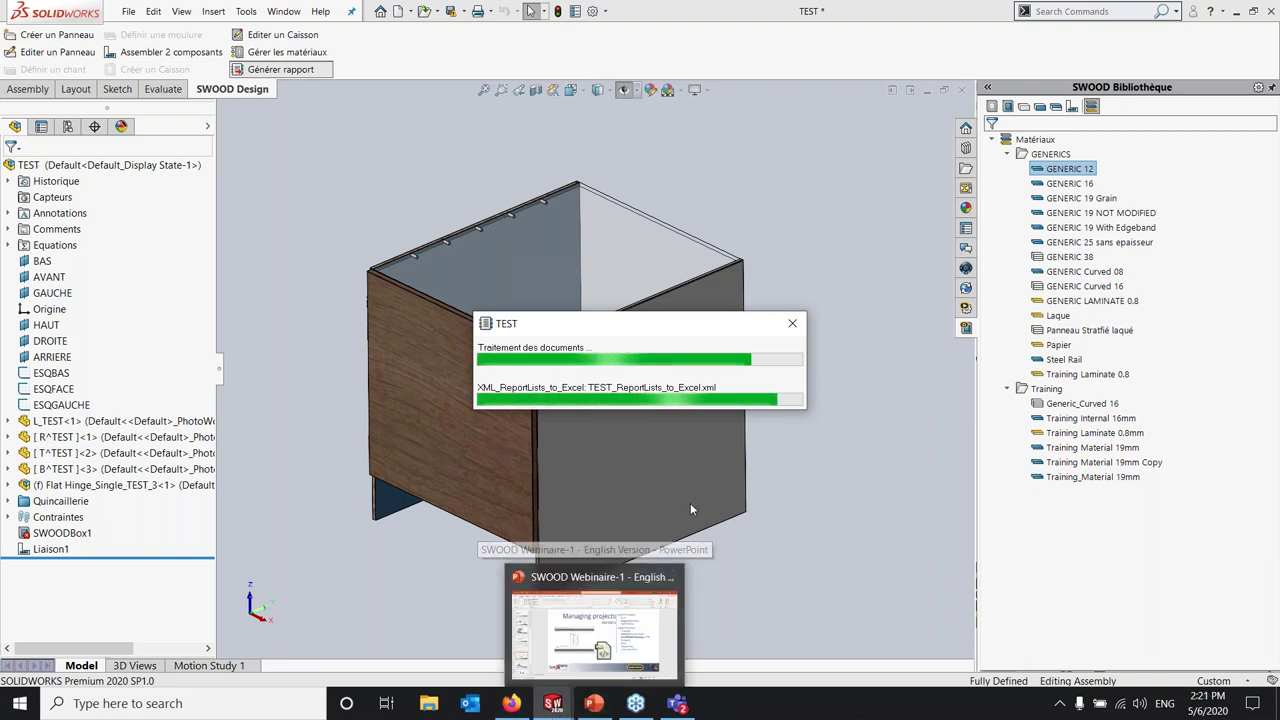
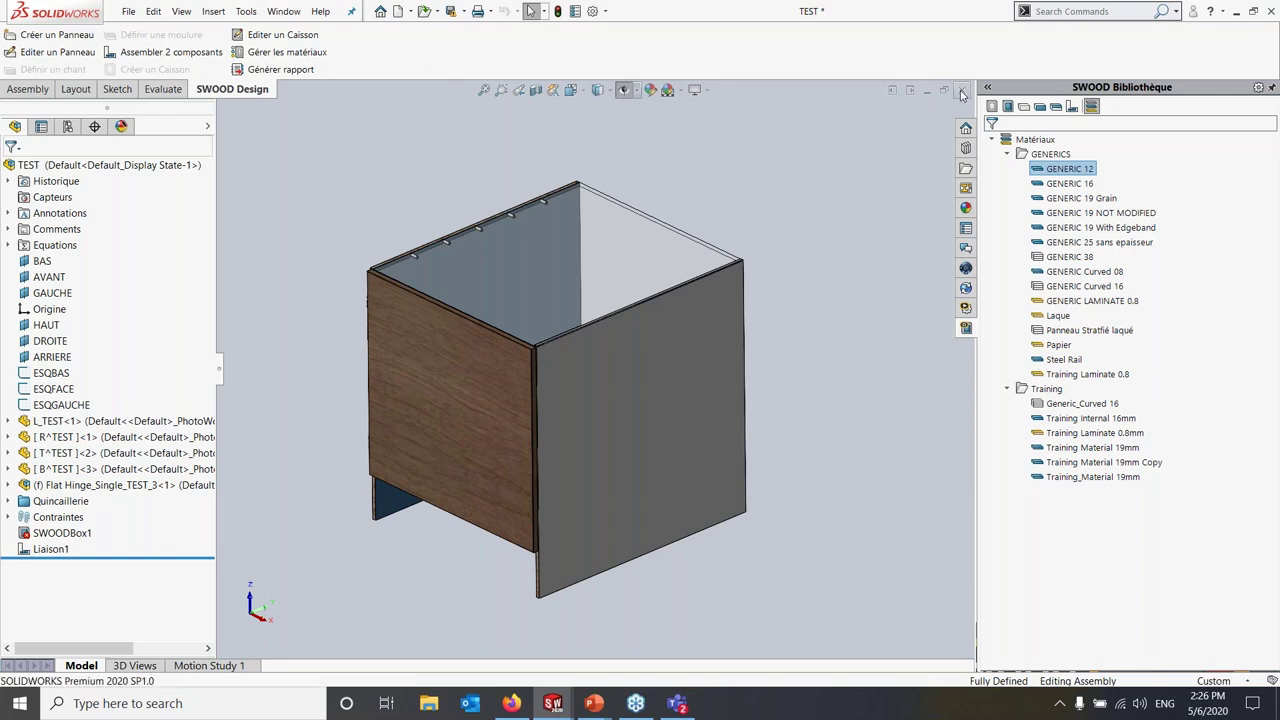
Close TEST without saving, then open the Example room assembly from the recent files list
left_click(962, 93)
left_click(318, 286)
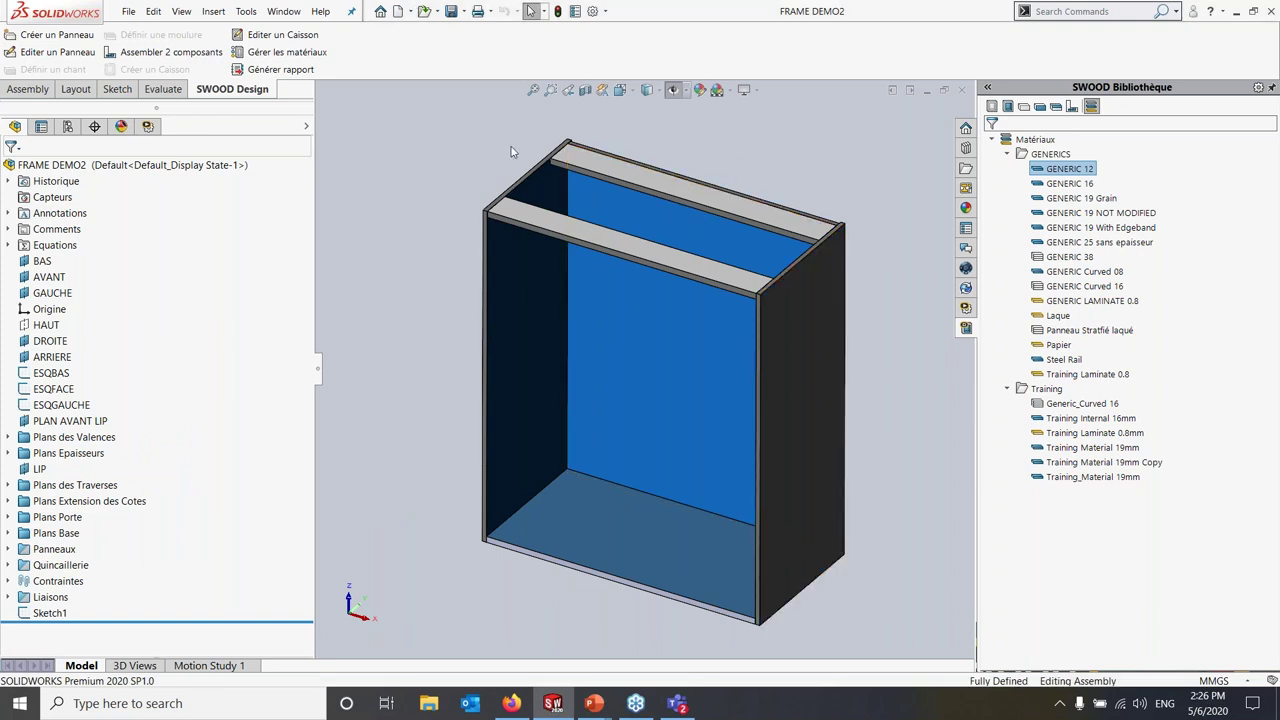
key("ctrl+F2")
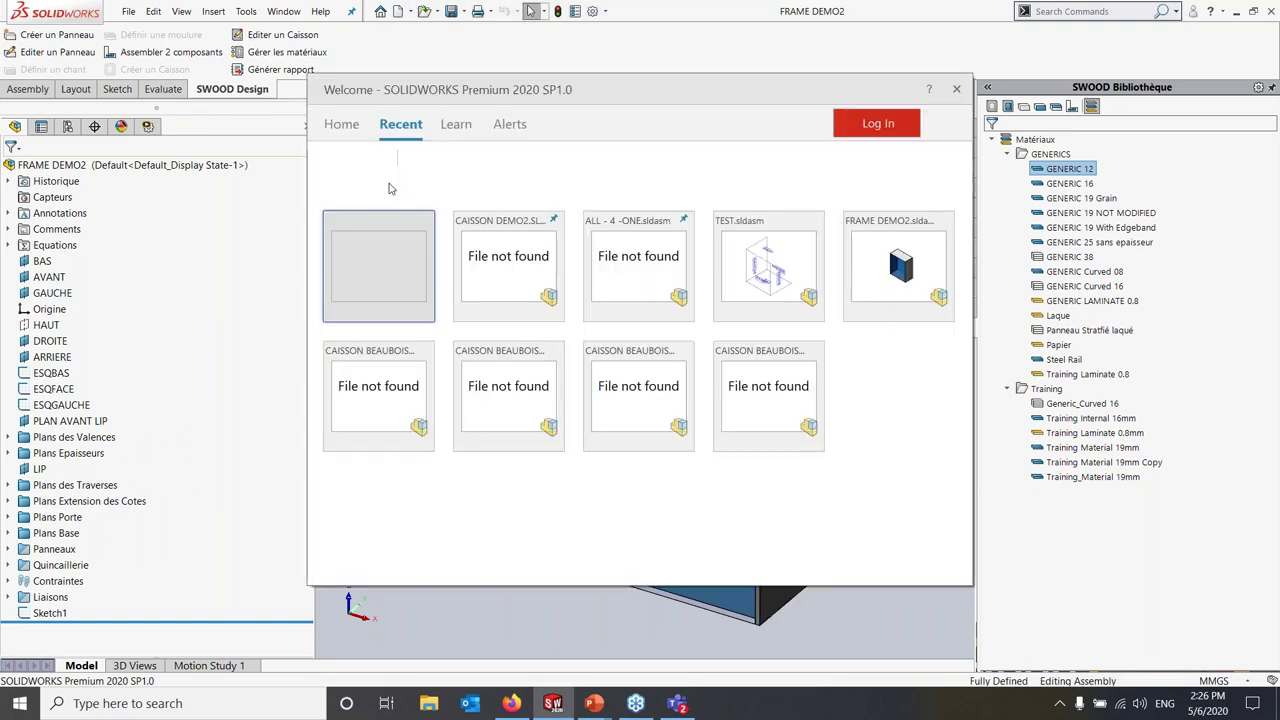
left_click(386, 262)
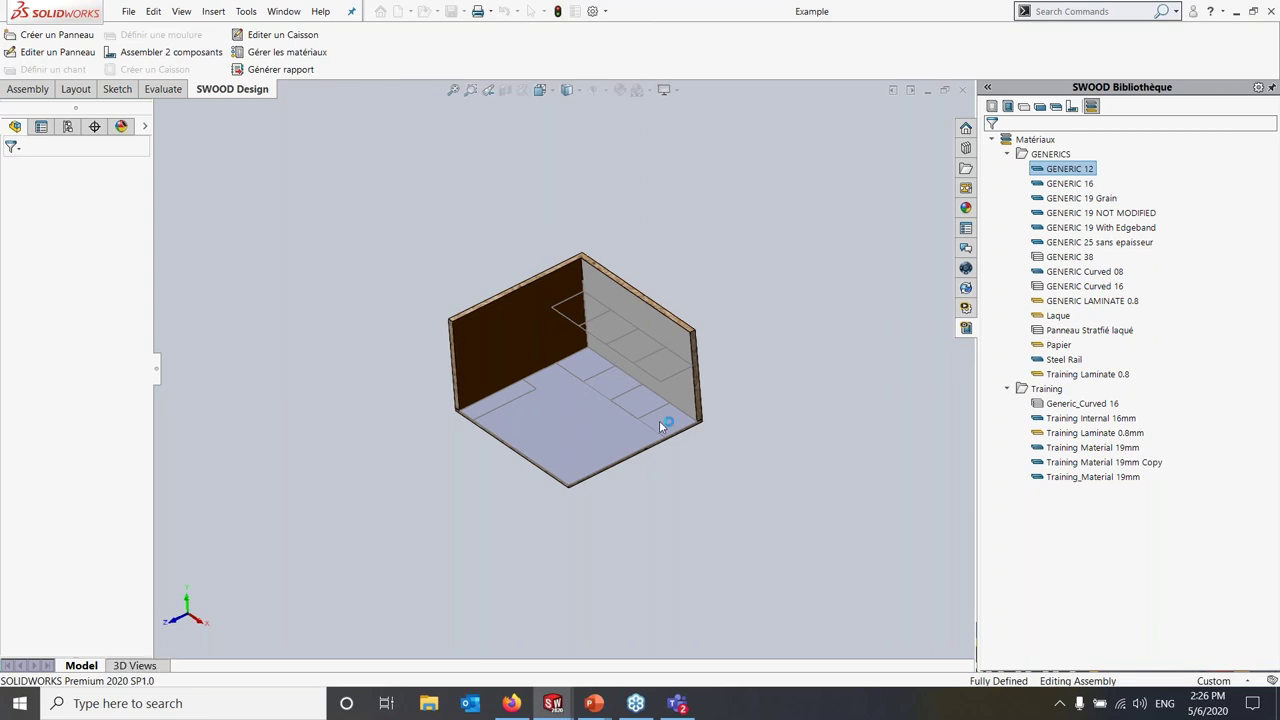
Zoom into the room, switch the SWOOD library to Frames and expand the Caisson folder
scroll(561, 375, "down", 5)
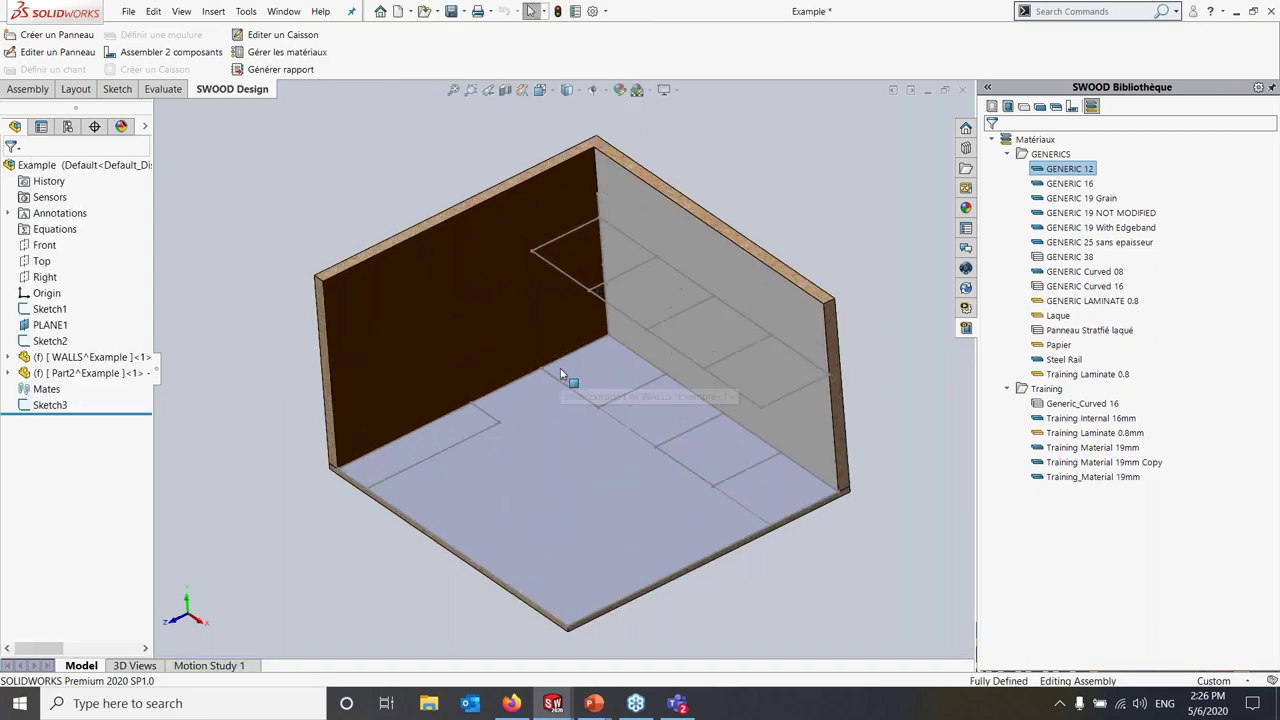
scroll(561, 375, "down", 3)
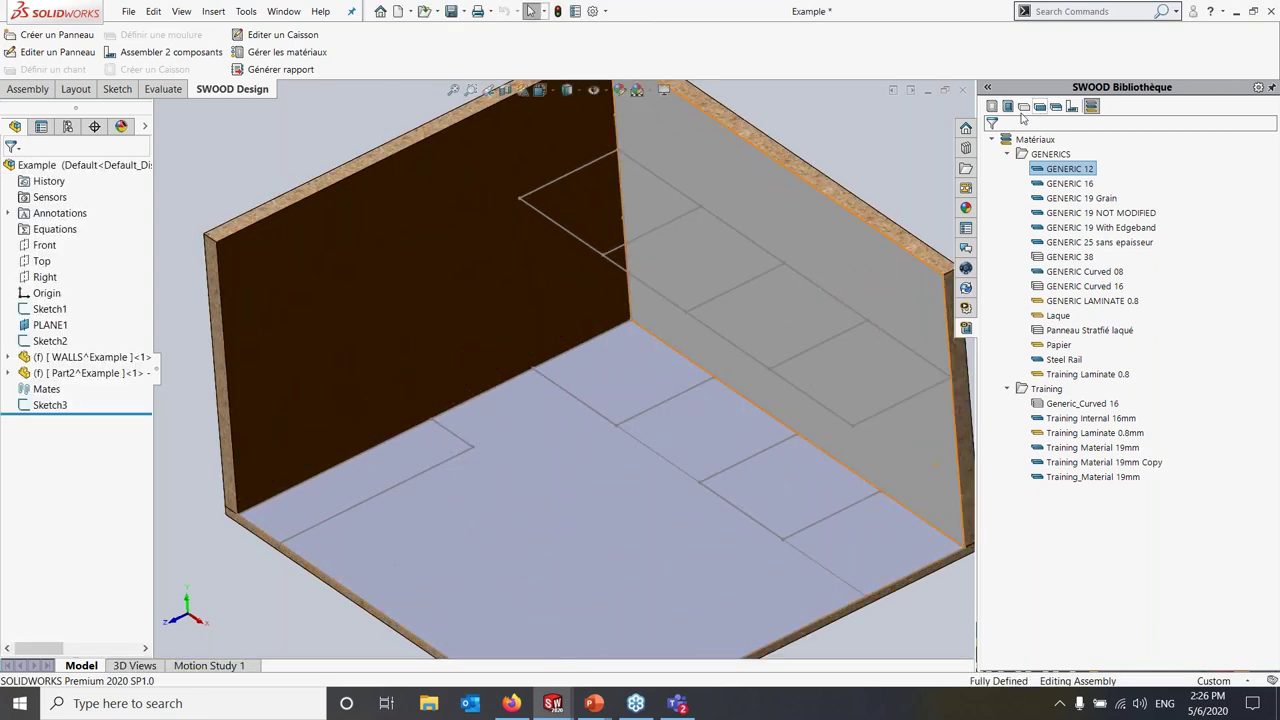
left_click(991, 106)
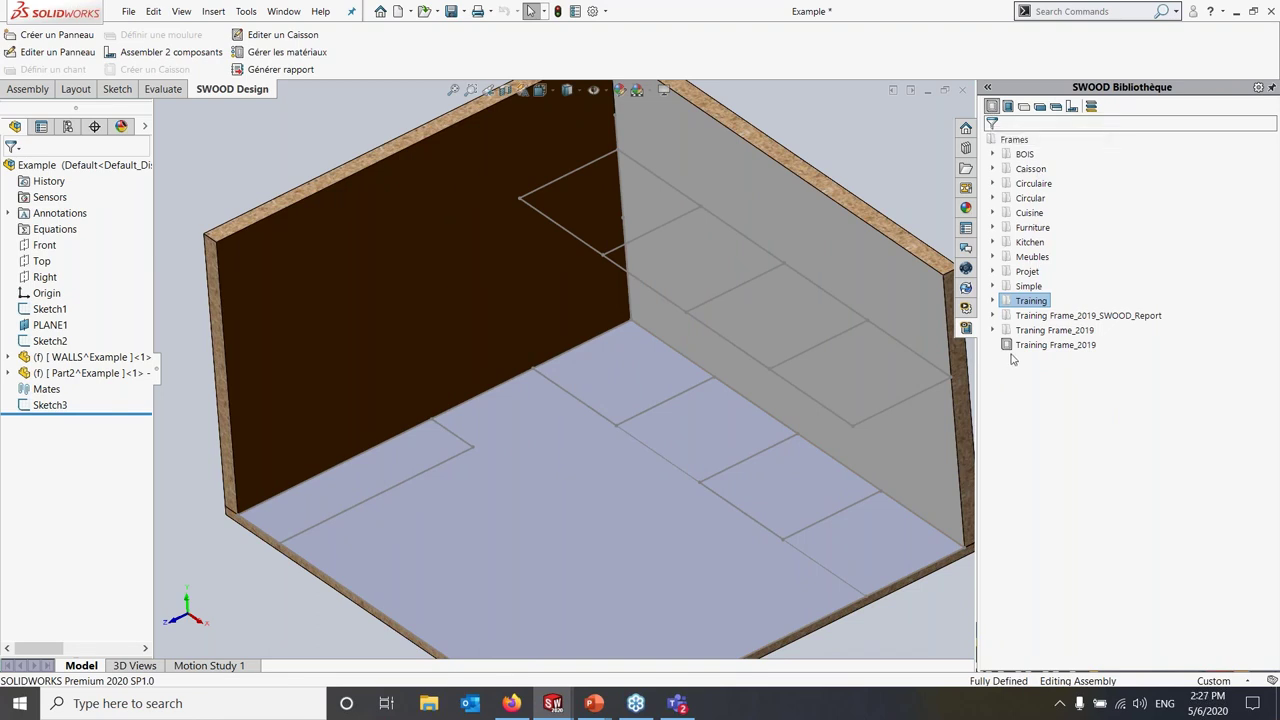
left_click_drag(1004, 343, 800, 265)
left_click_drag(917, 360, 1025, 155)
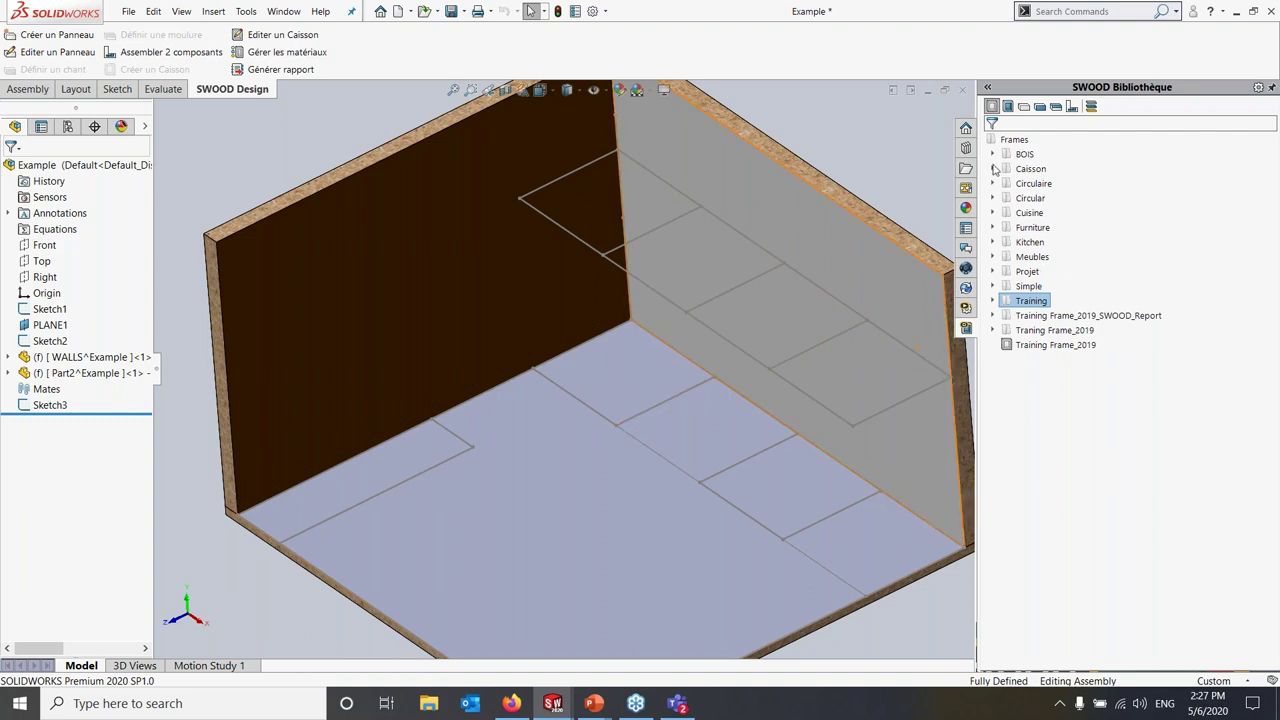
left_click(993, 169)
Insert a copy of FRAME DEMO2 at the room corner, 1000 × 914.40 × 914.40 mm from the O, X, Y, Z vertices
right_click(1043, 217)
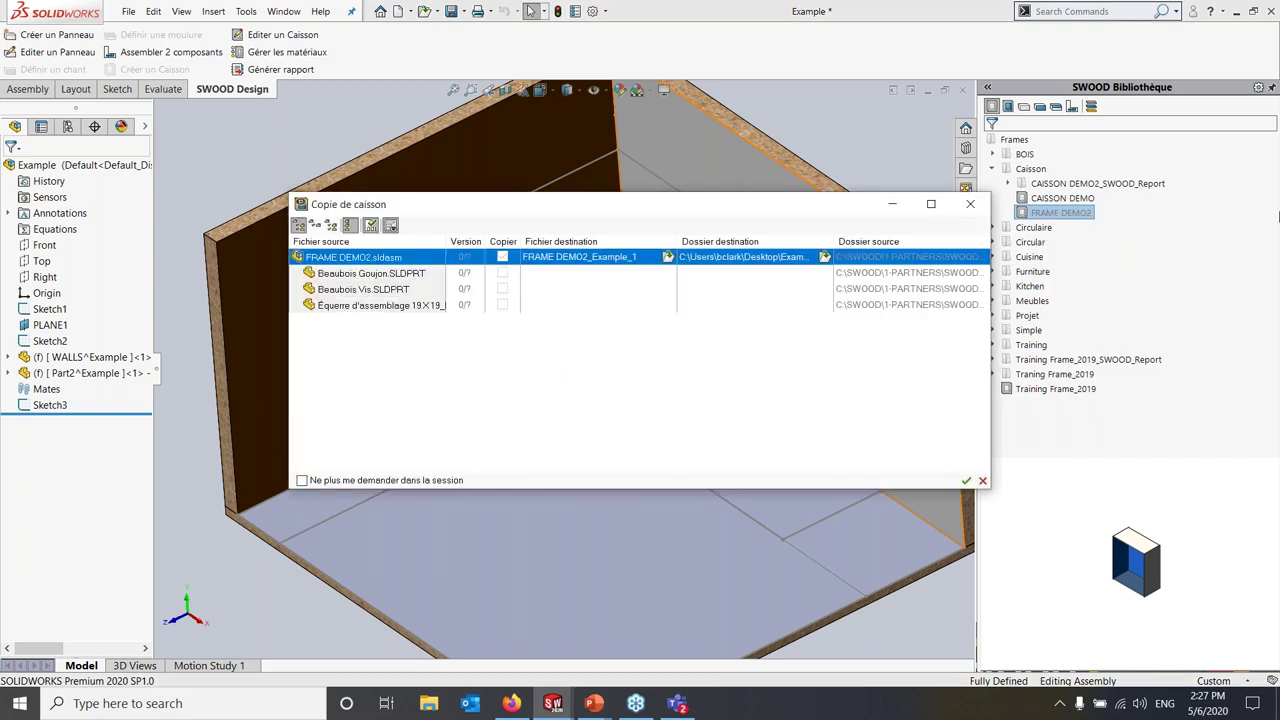
left_click(966, 480)
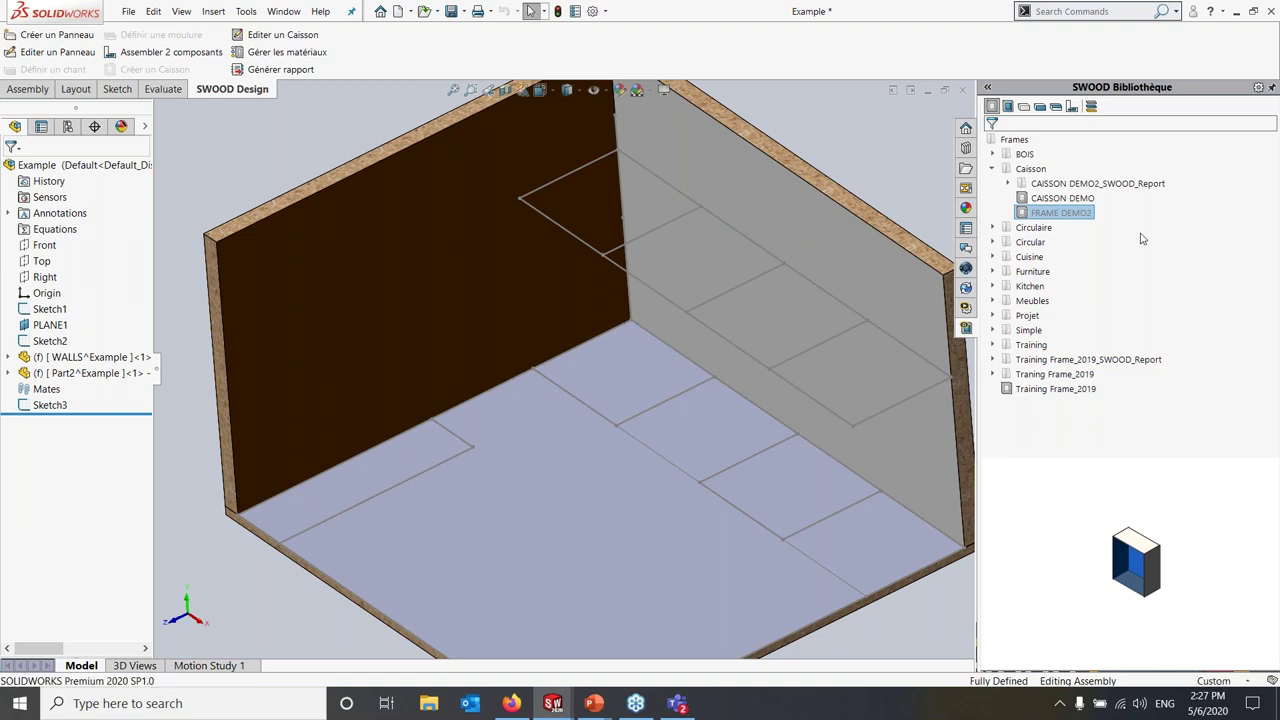
left_click(533, 373)
left_click(617, 425)
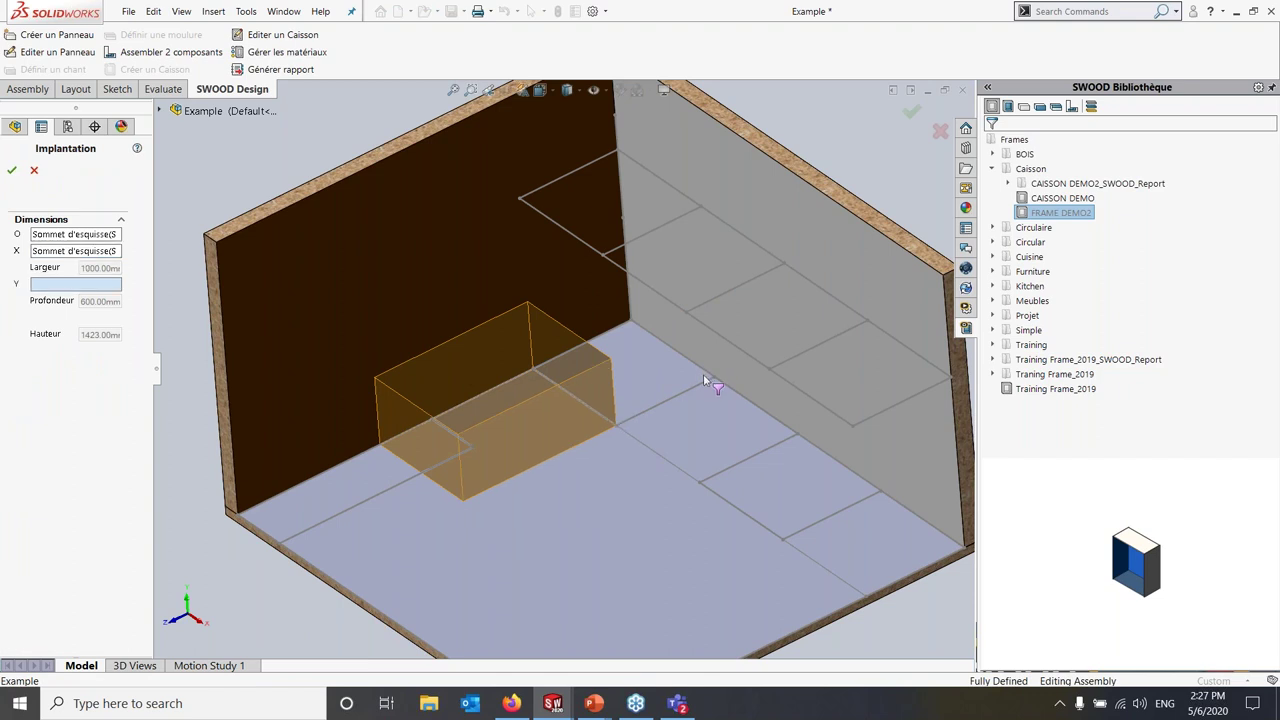
left_click(675, 344)
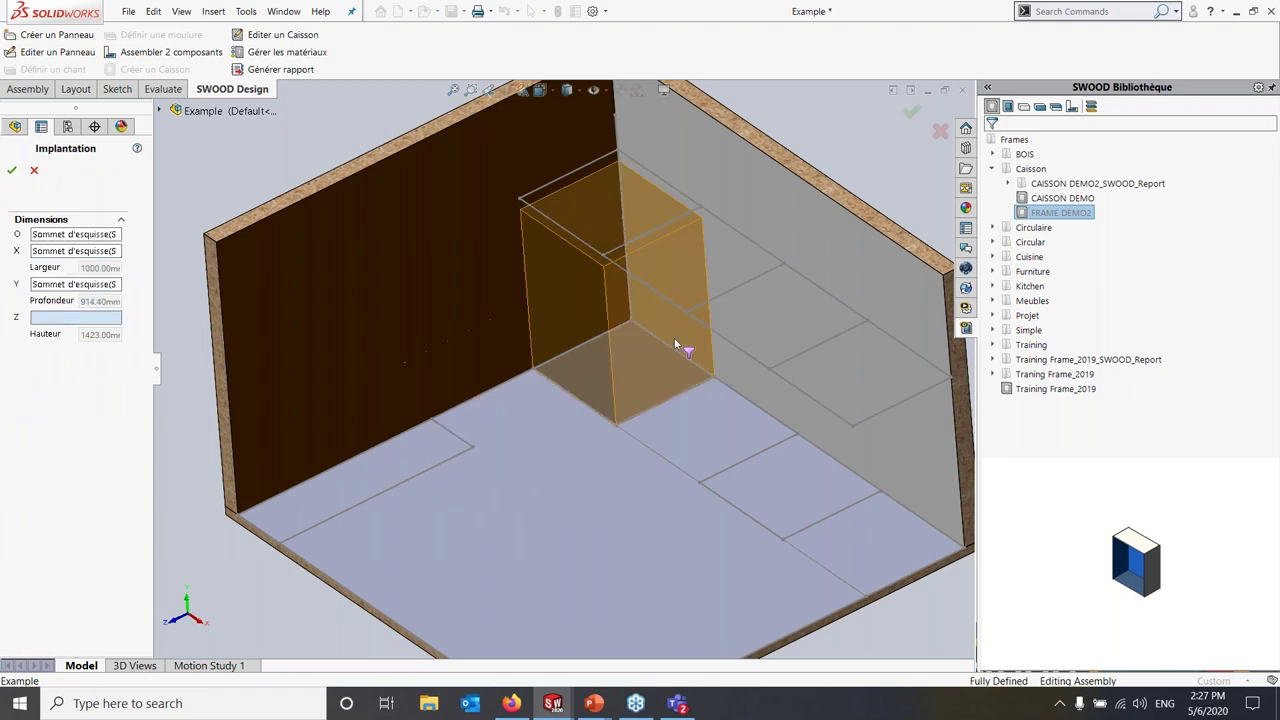
left_click(623, 217)
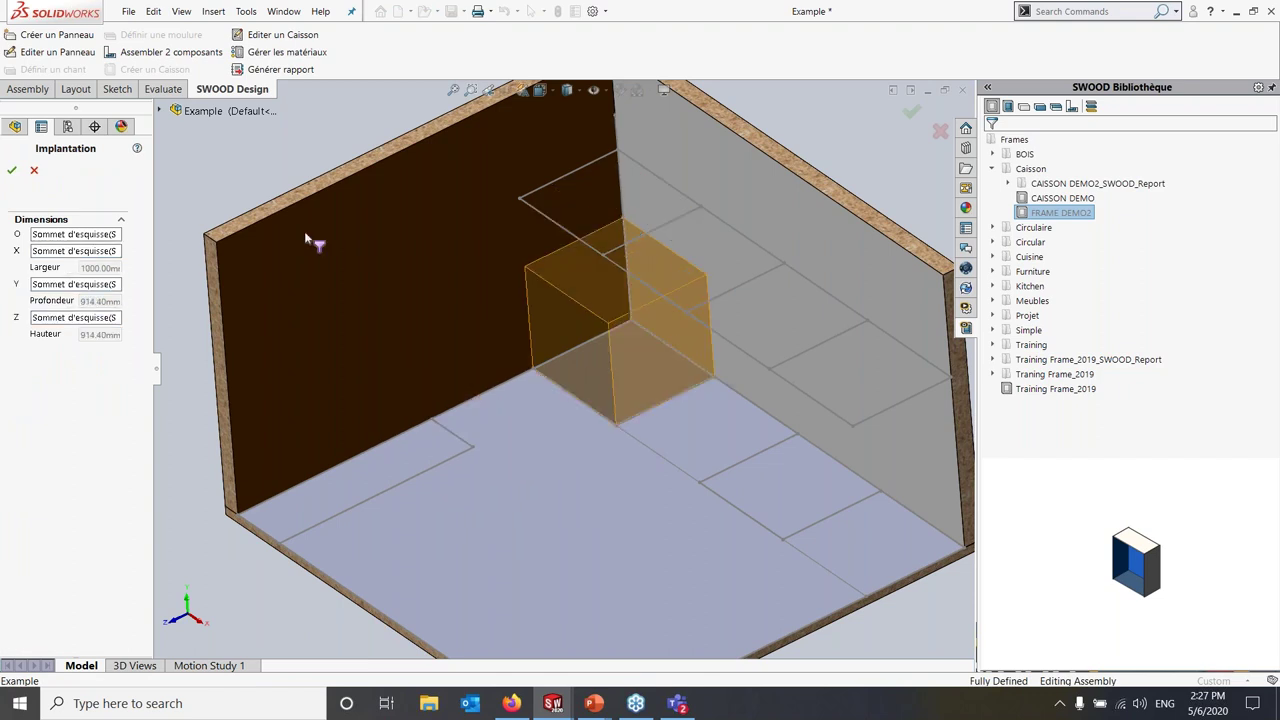
left_click(12, 172)
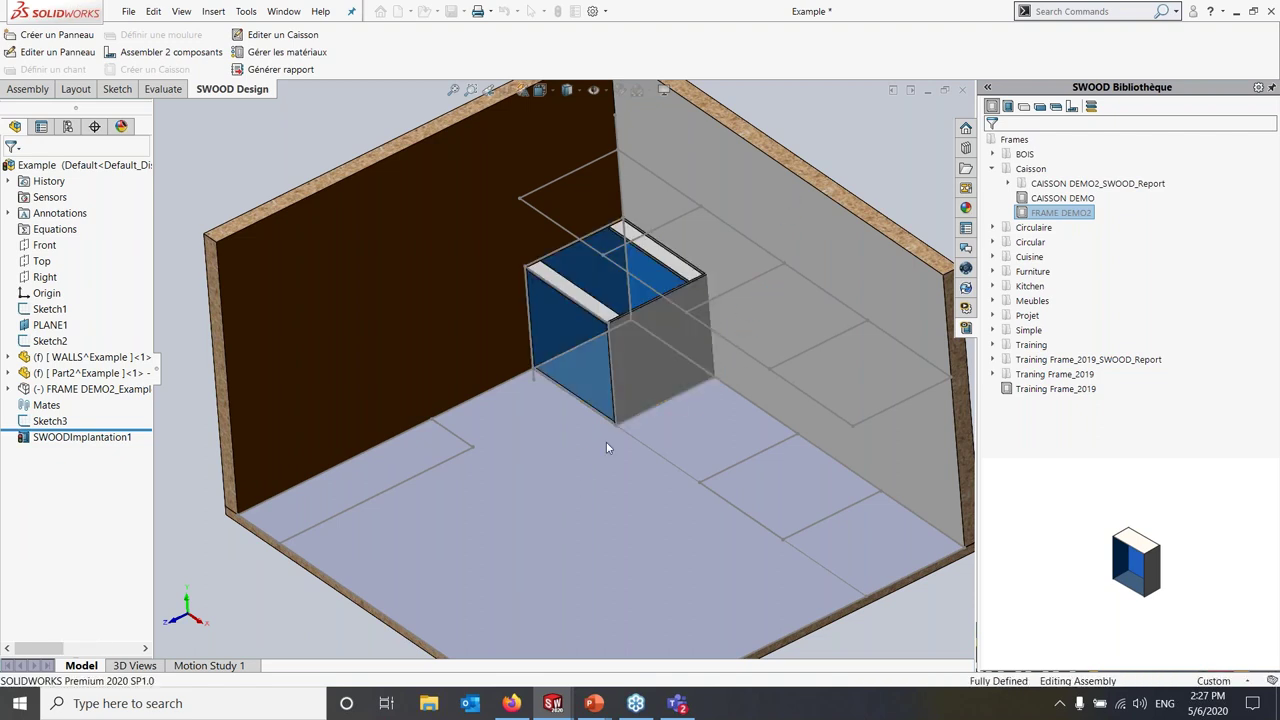
Insert another FRAME DEMO2 copy beside the first, sized from the O, X, Y, Z layout vertices
right_click(1079, 217)
left_click(1118, 322)
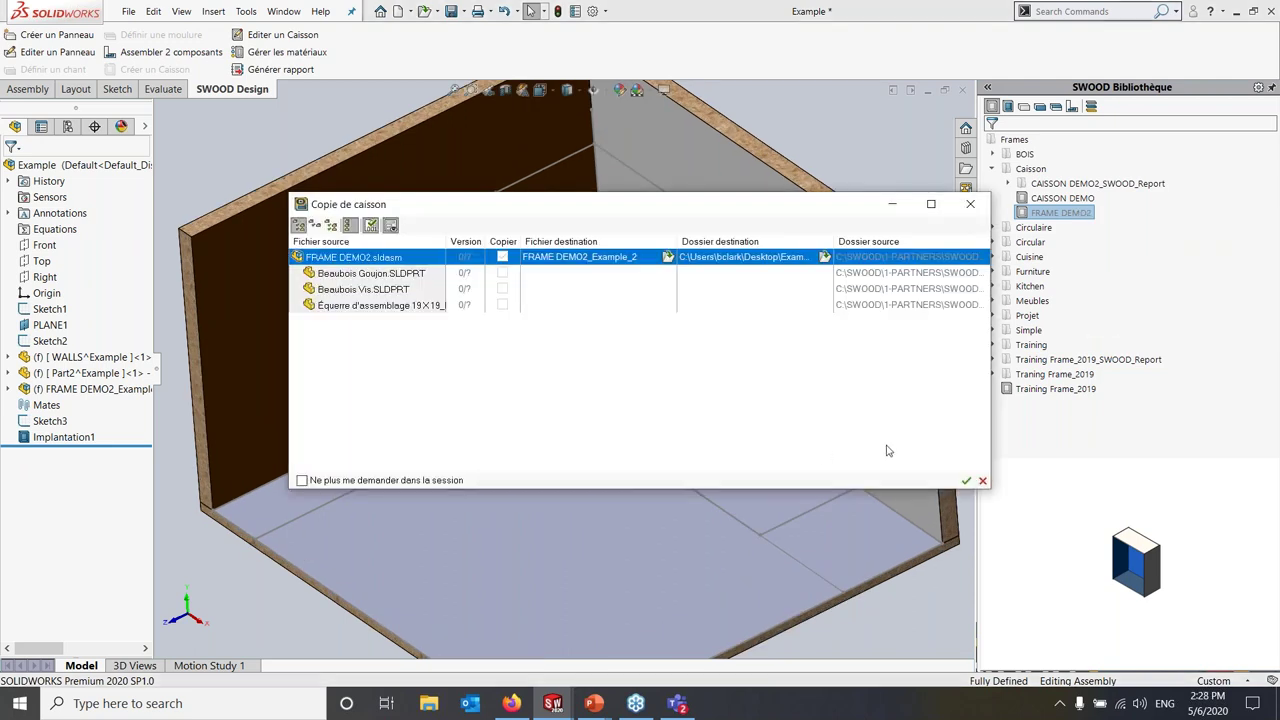
left_click(966, 481)
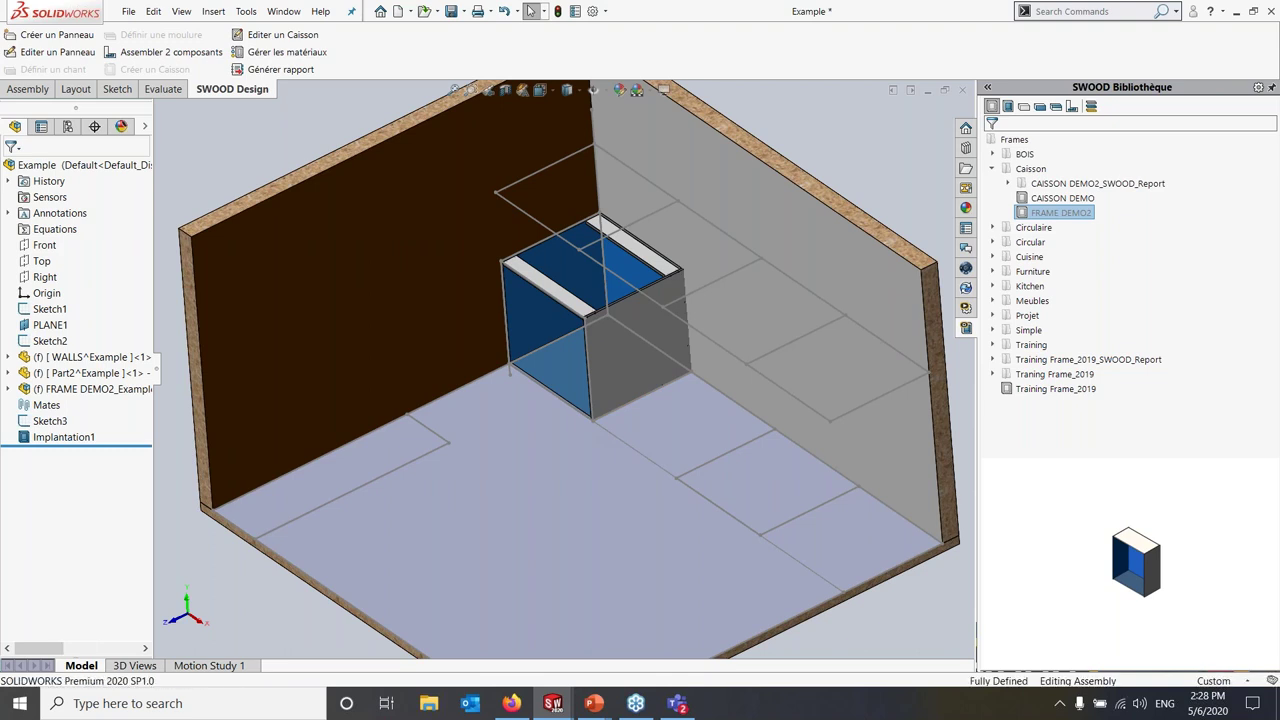
left_click(620, 425)
left_click(679, 479)
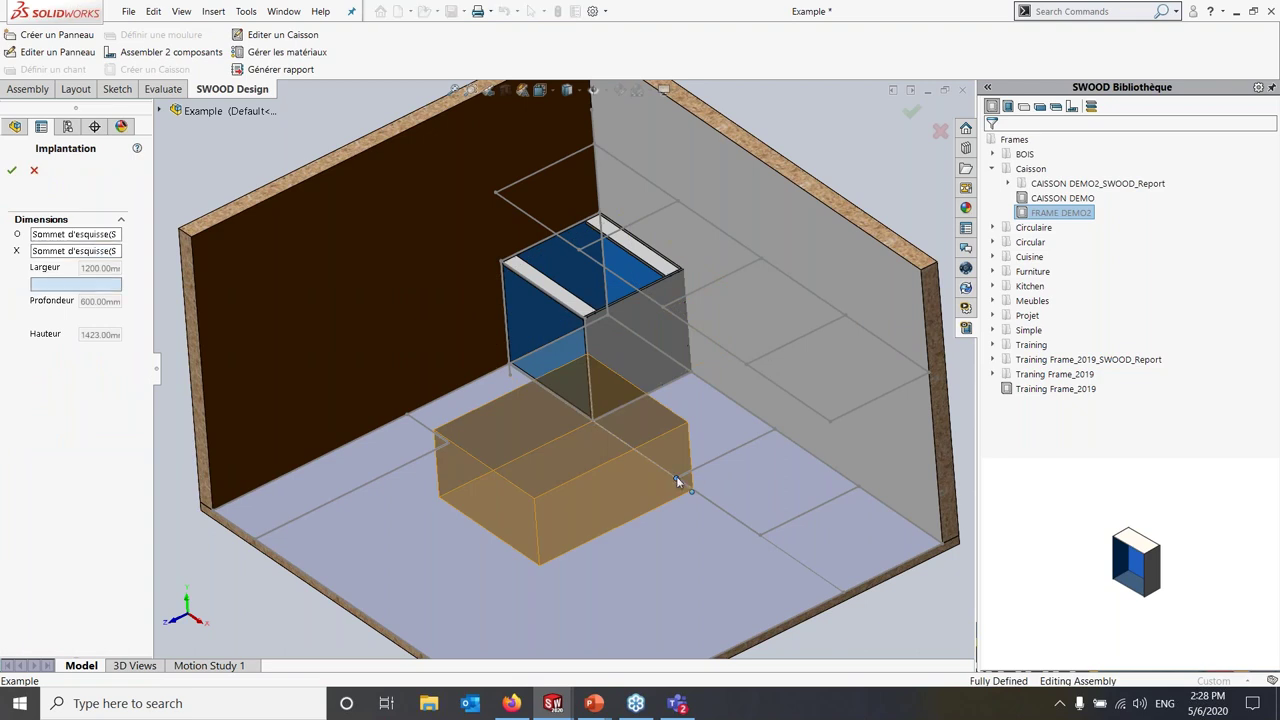
left_click(768, 428)
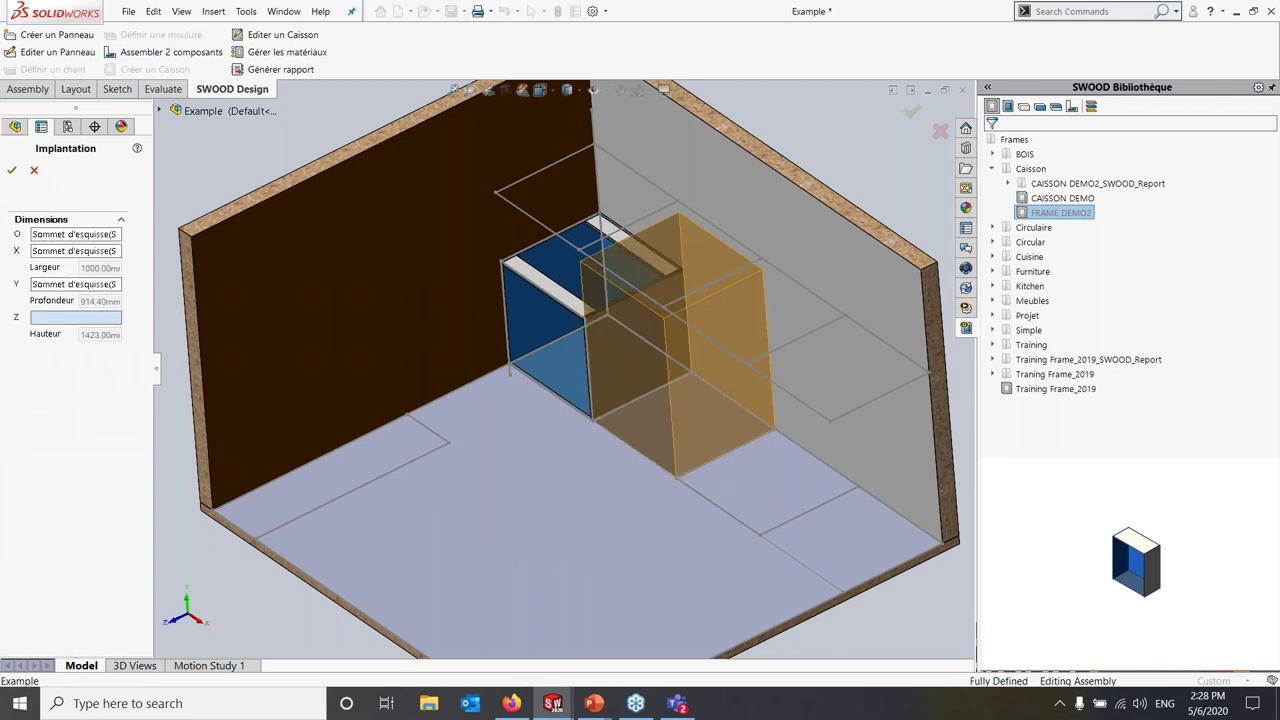
left_click(600, 215)
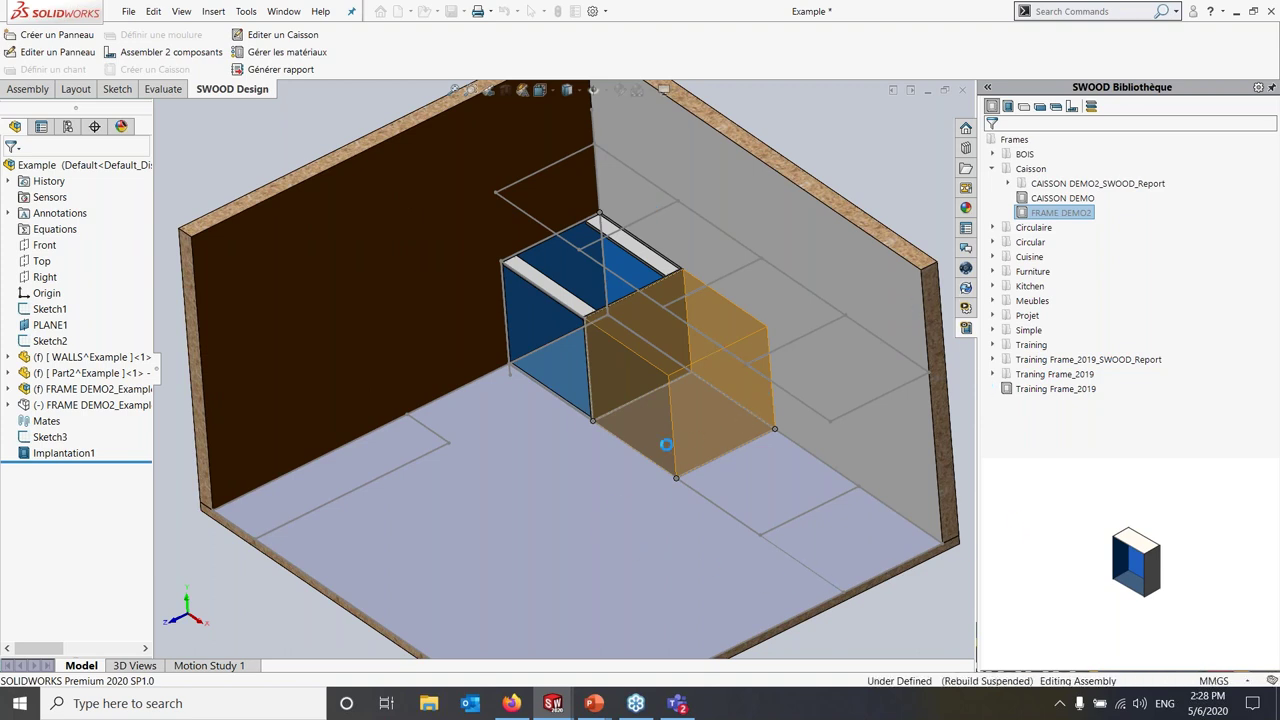
Look at the PowerPoint Layouts slide, then return to SOLIDWORKS and zoom to fit the room
left_click(594, 703)
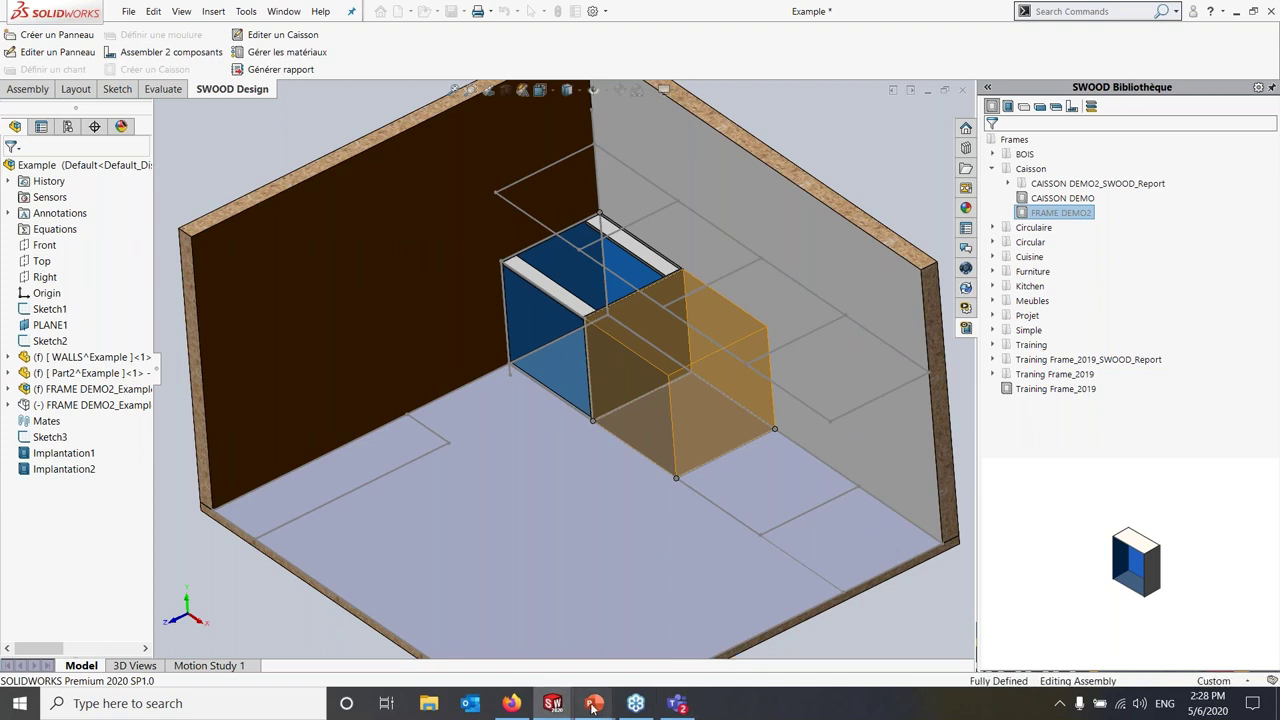
mouse_move(594, 703)
left_click(698, 610)
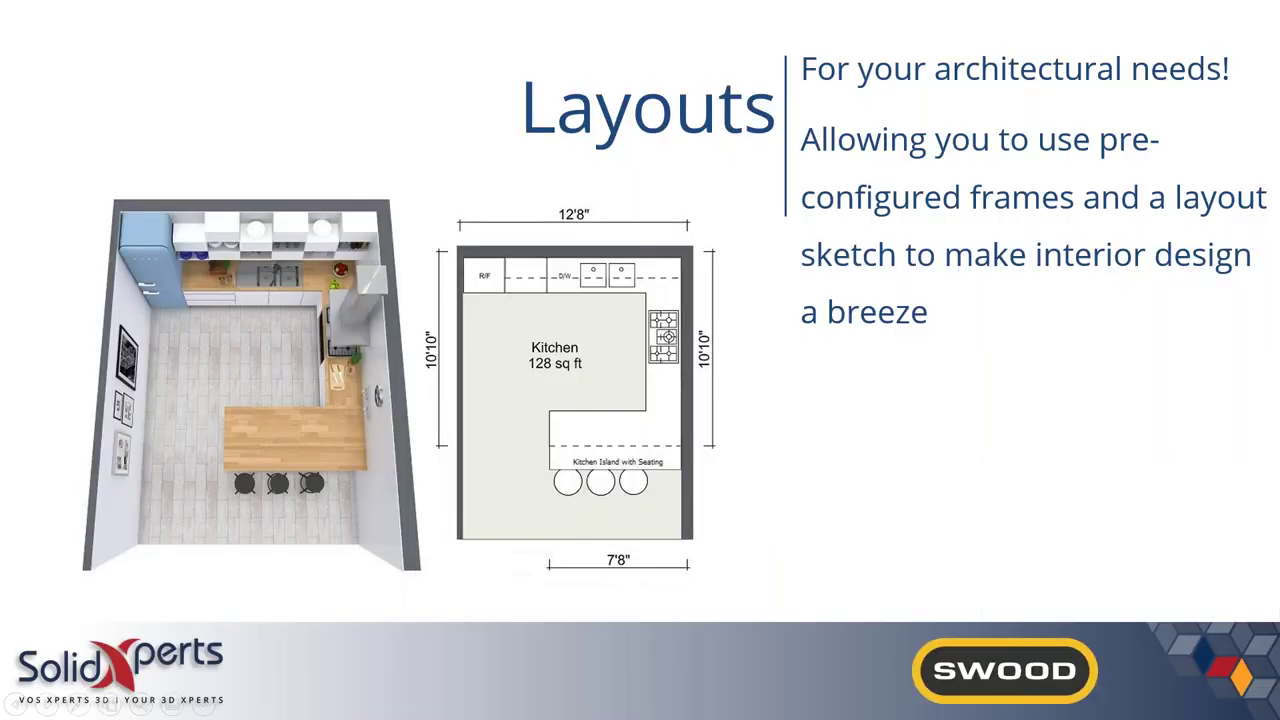
key("alt+Tab")
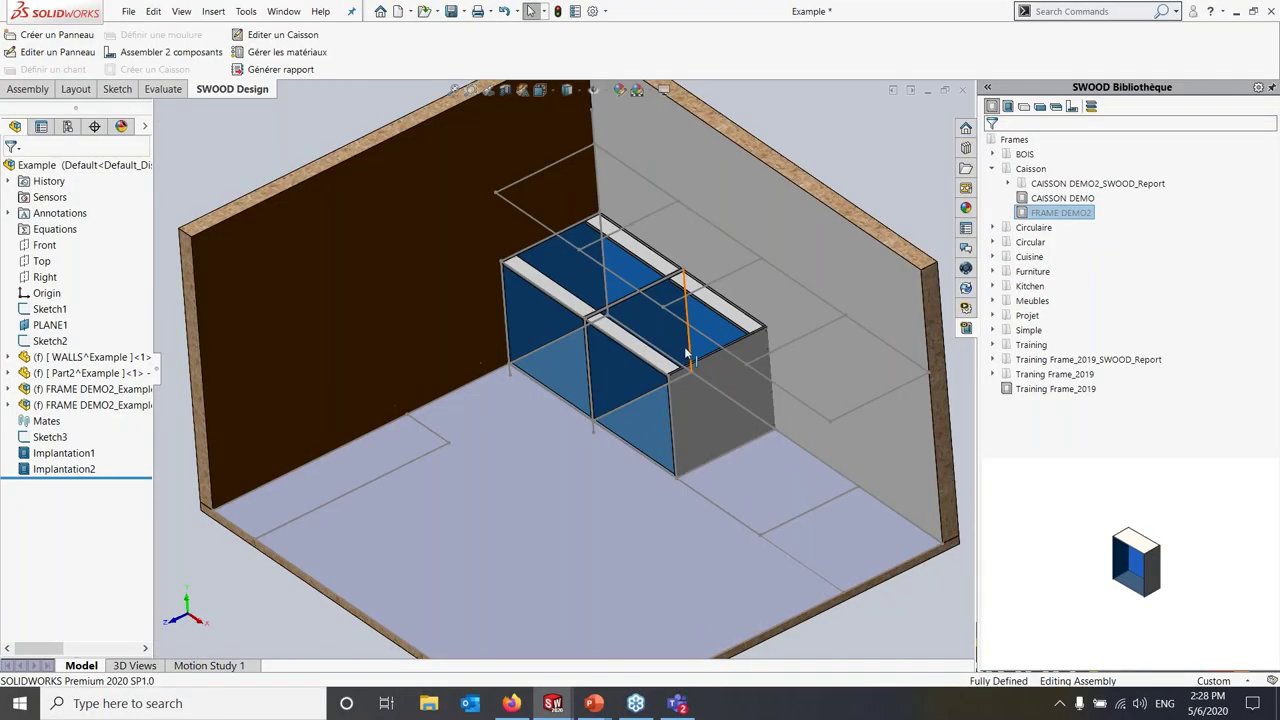
key("ctrl+7")
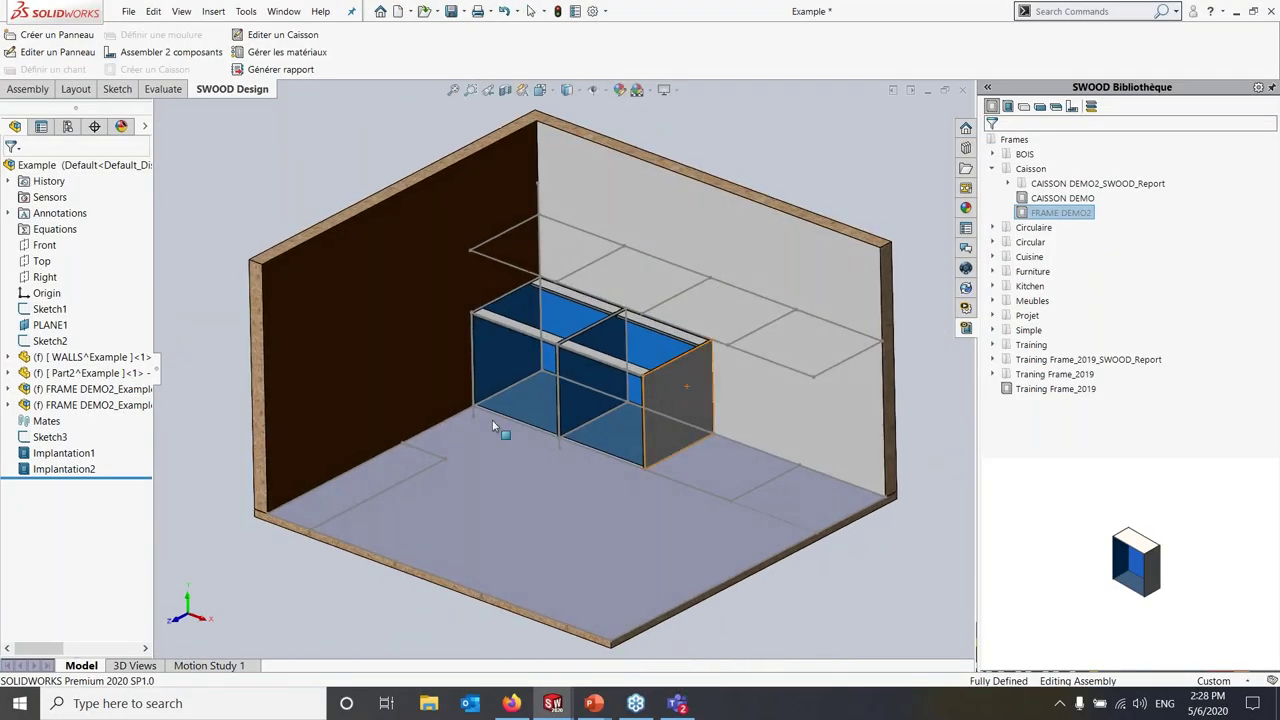
Open the second cabinet, FRAME DEMO2_Example_2, from the FeatureManager tree as its own subassembly
left_click(138, 405)
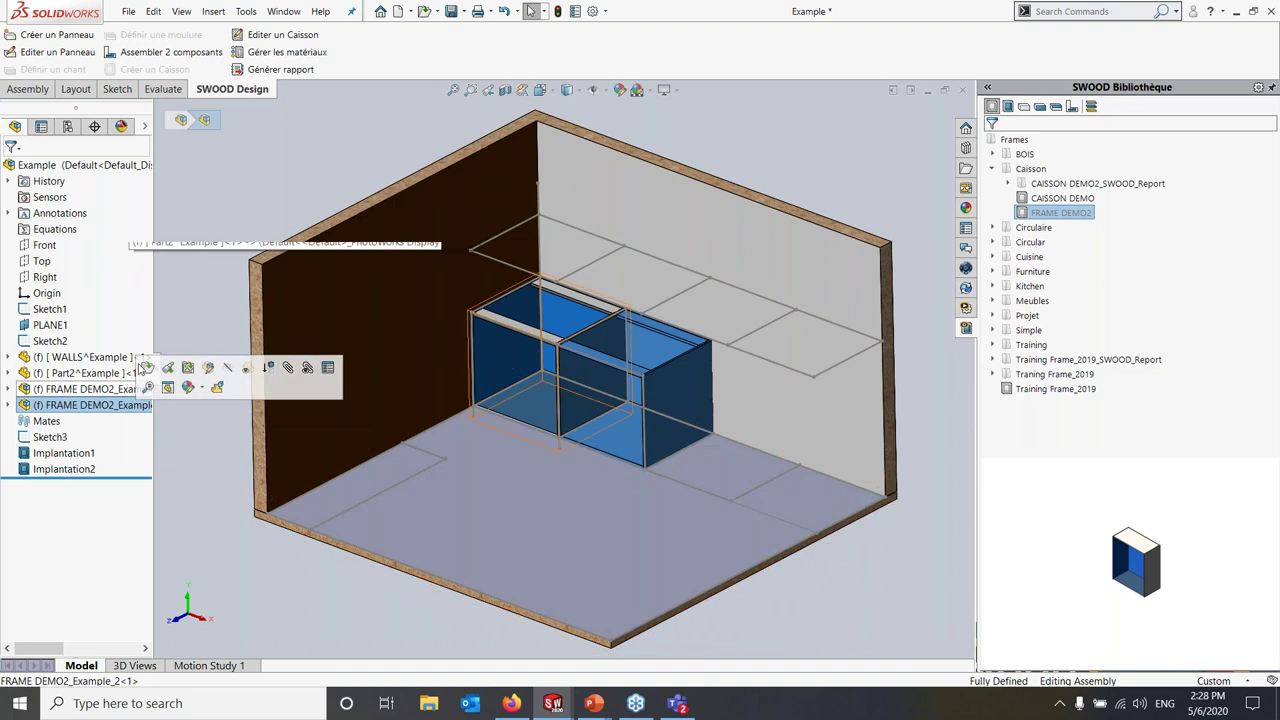
left_click(146, 369)
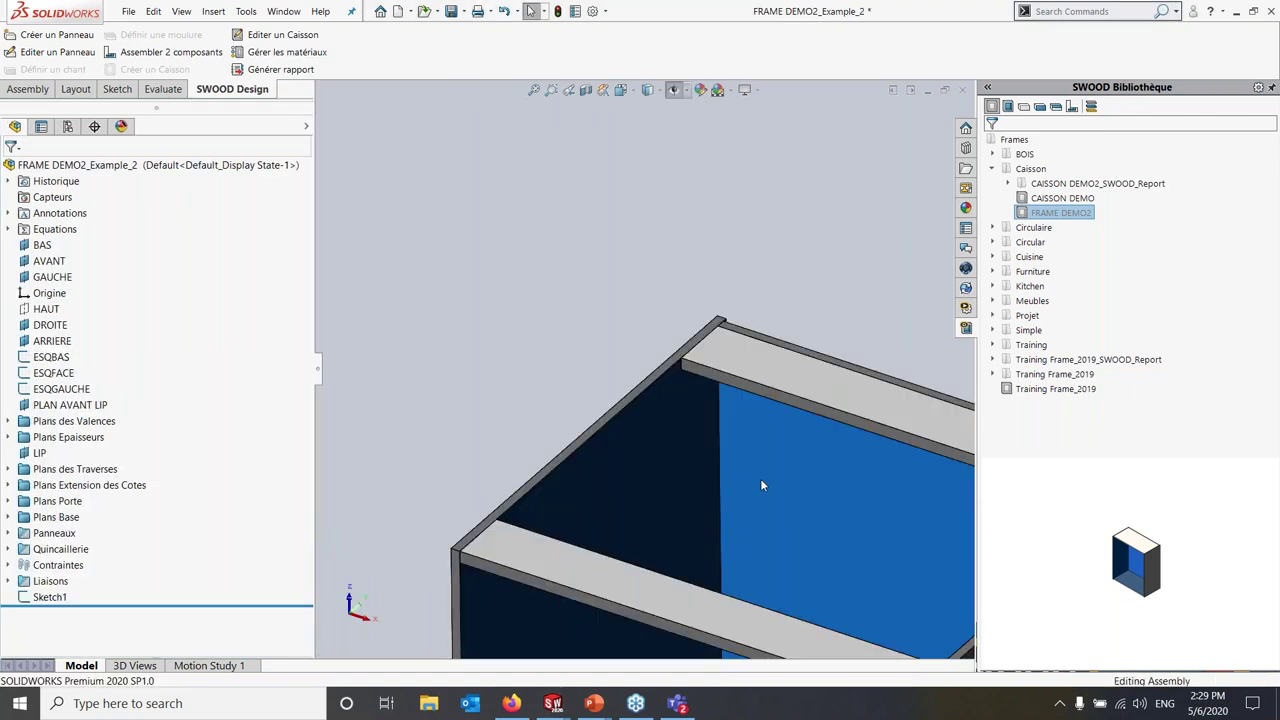
In SWOOD Center Paramètres, change Type [TP] from 2-Traverses to 1-Dessus Ferme
left_click(965, 310)
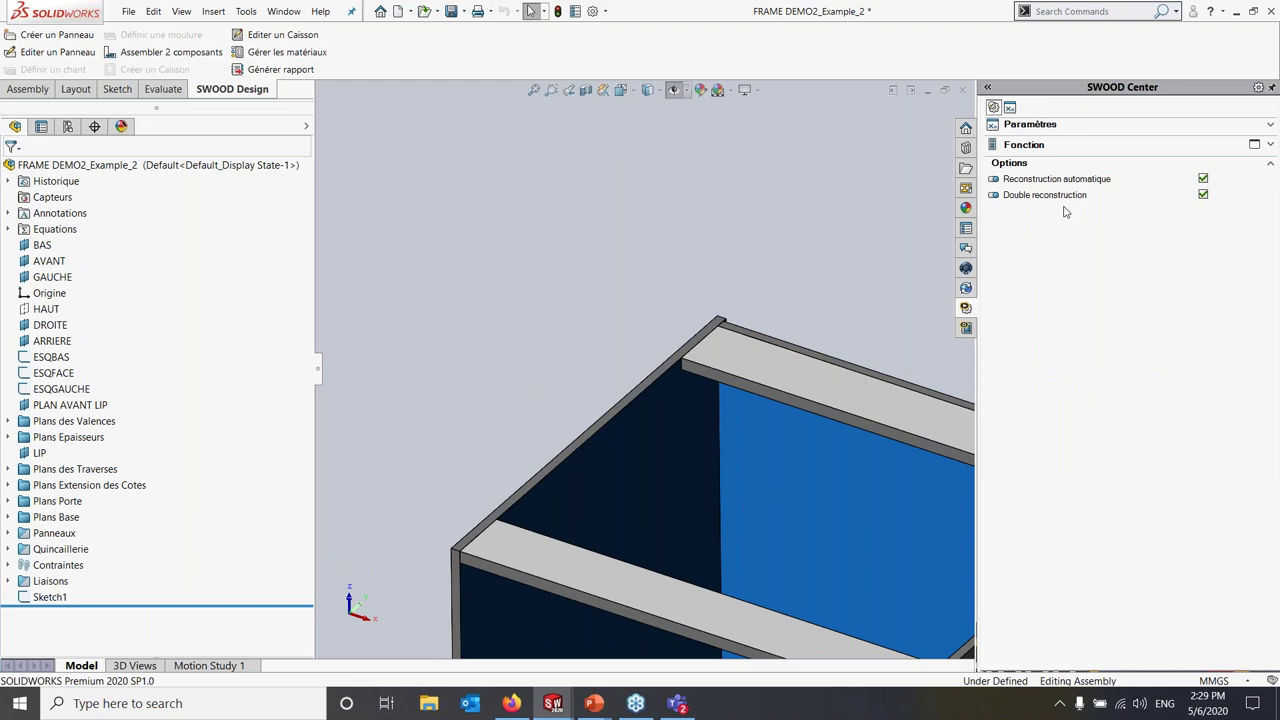
left_click(1007, 128)
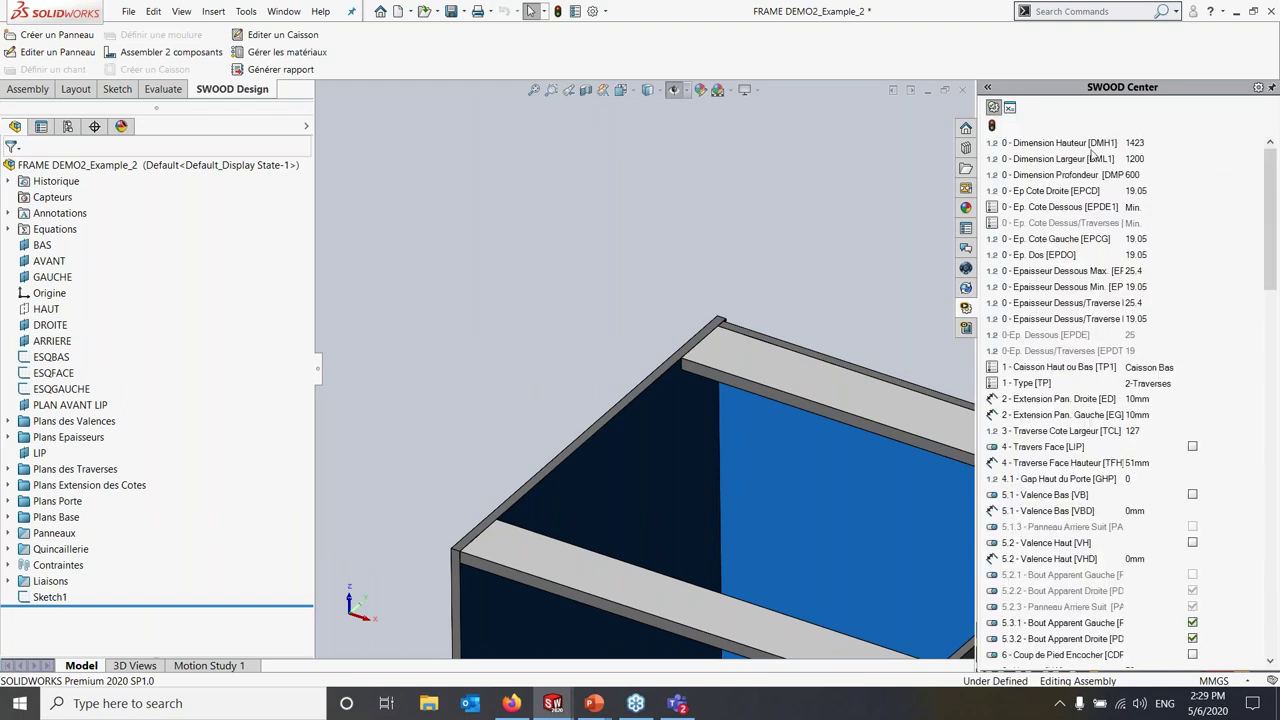
left_click(1150, 383)
left_click(1170, 383)
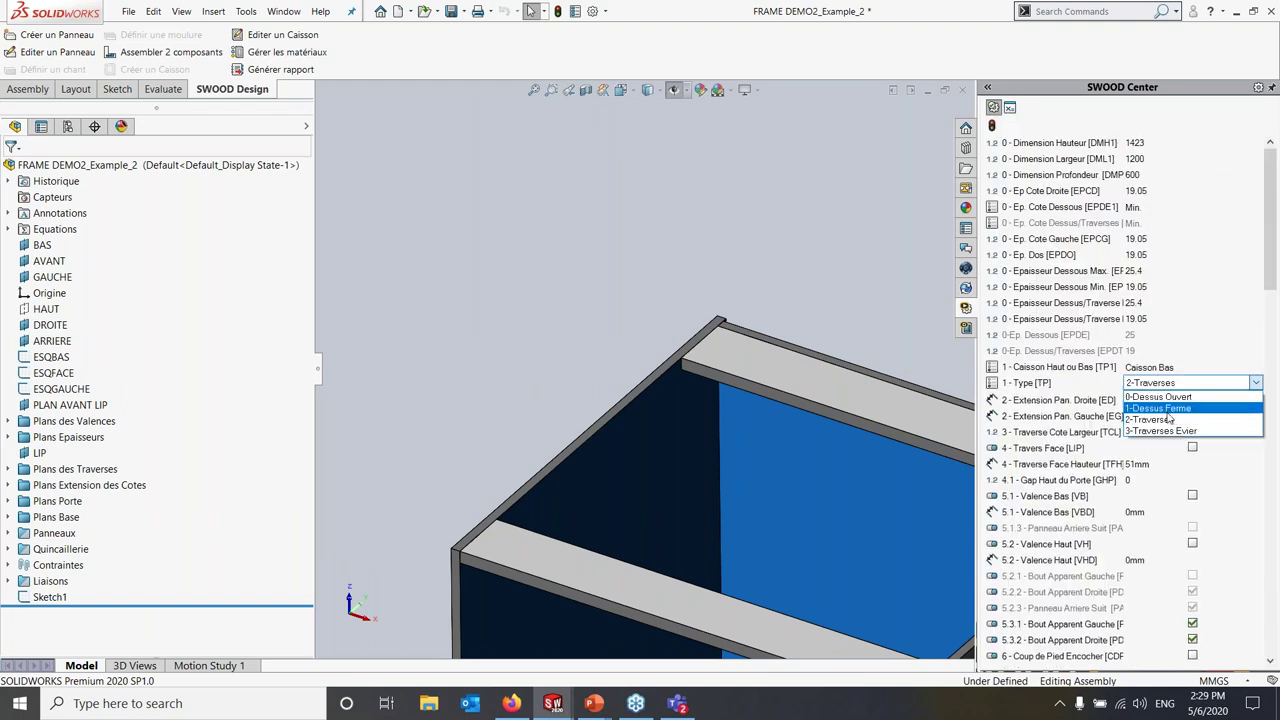
left_click(1158, 408)
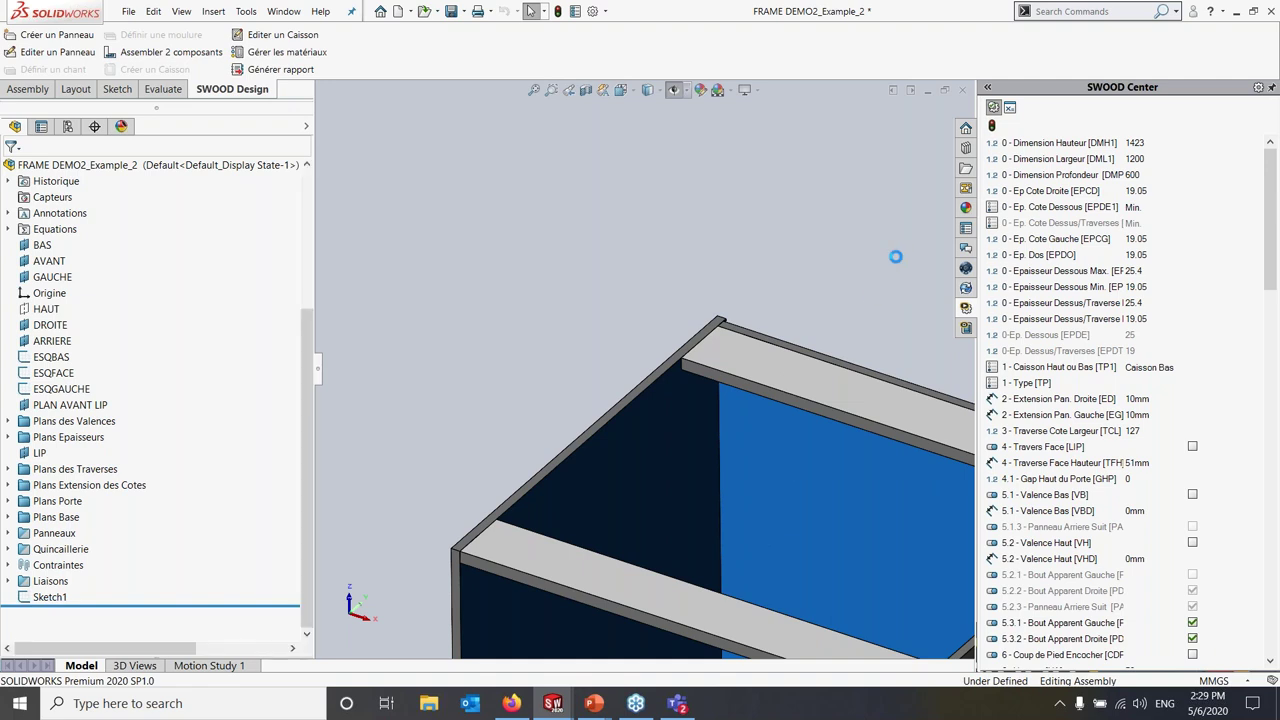
key("alt+Tab")
key("alt+Tab")
key("alt+Tab")
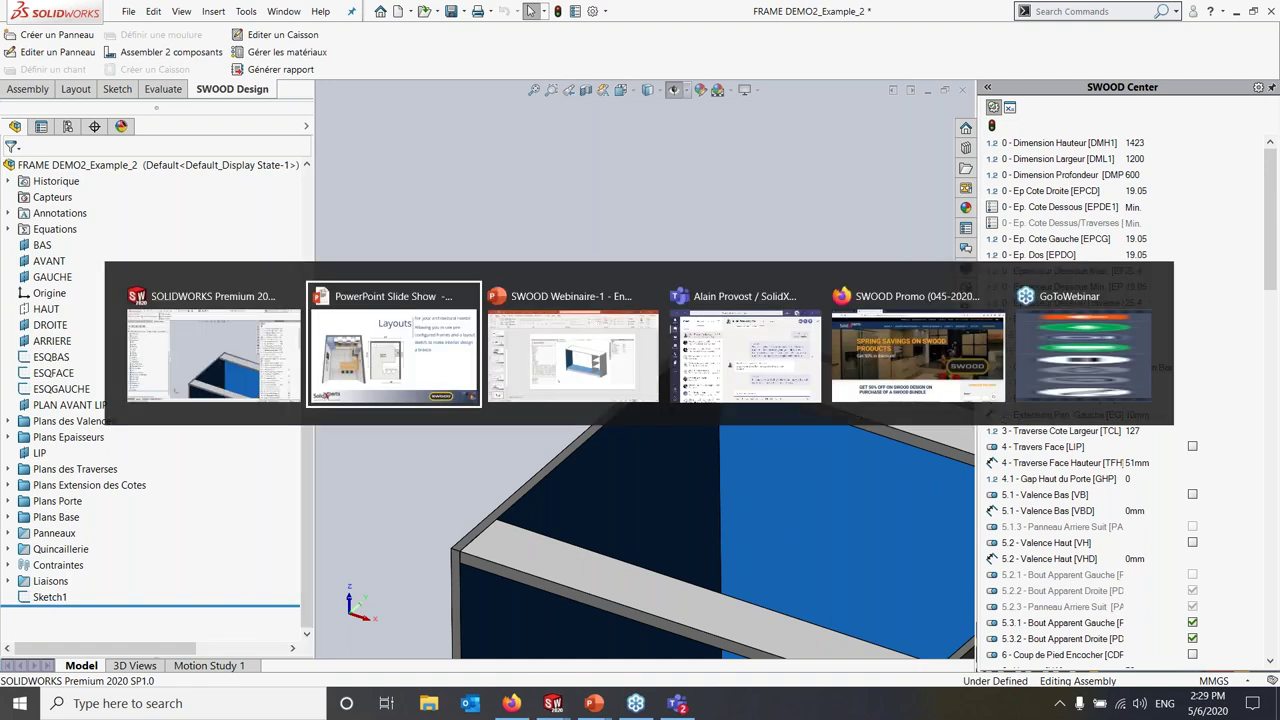
key("alt+Tab")
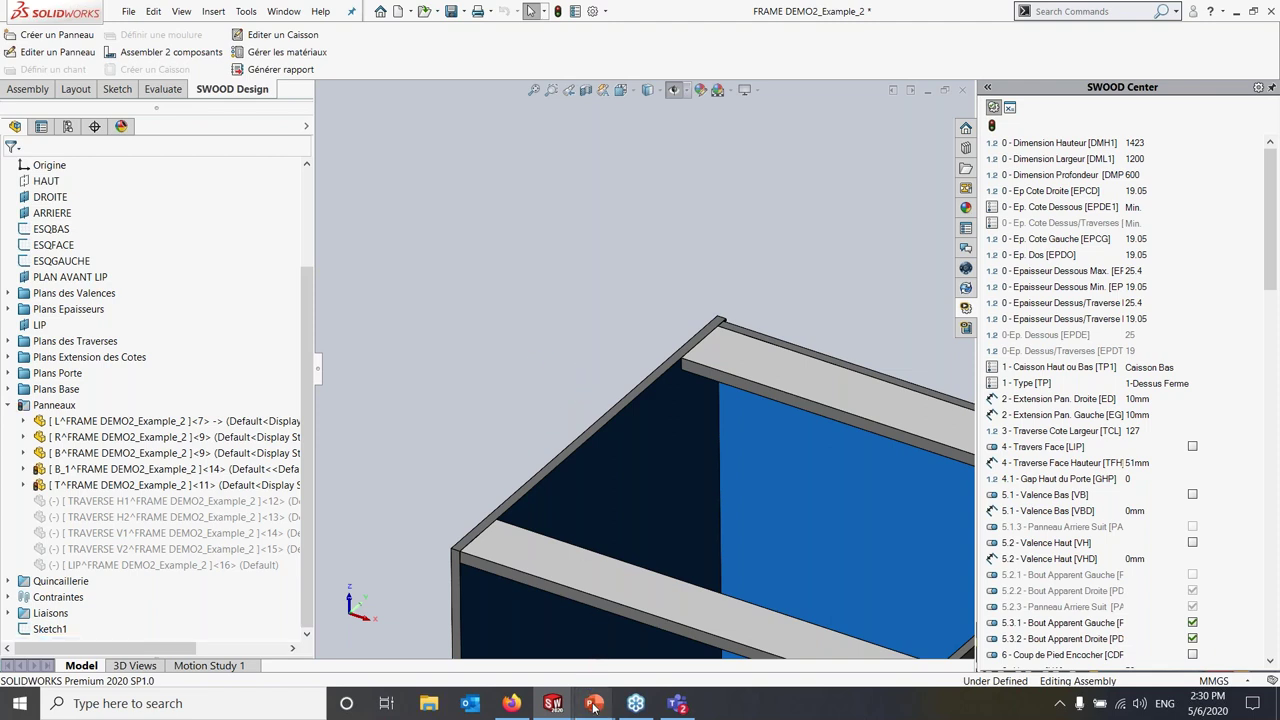
mouse_move(594, 706)
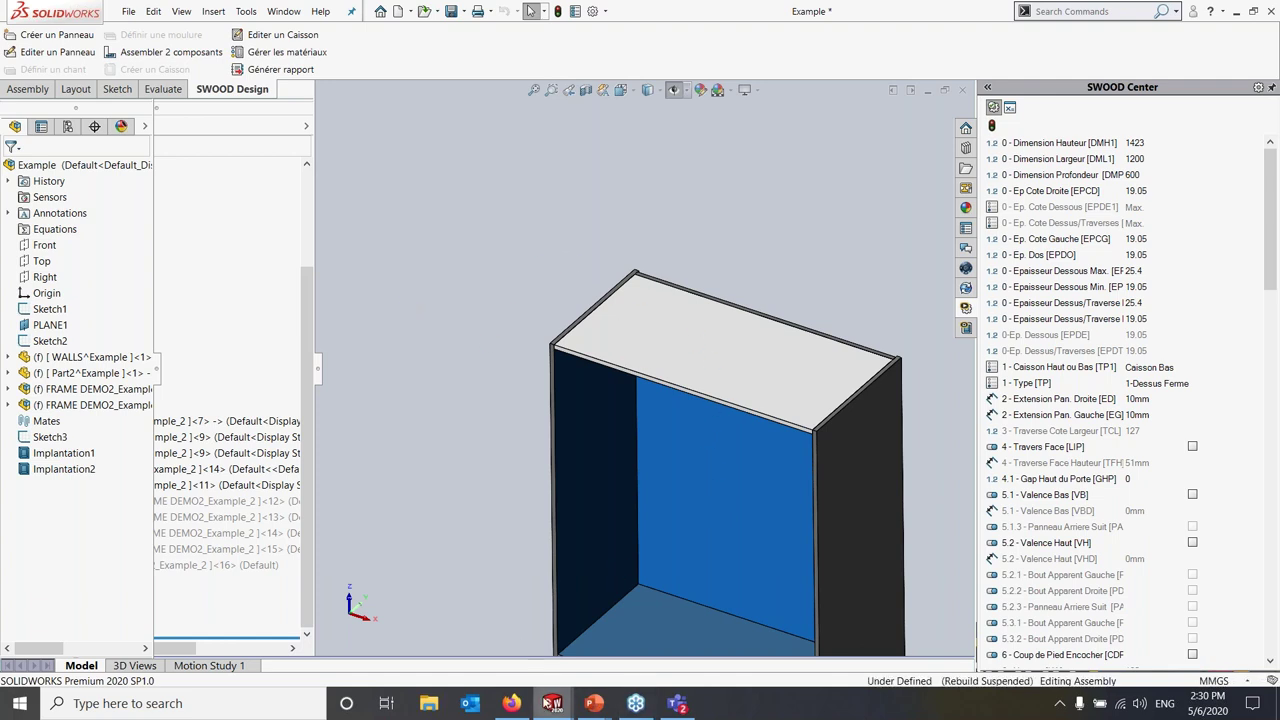
Back in the Example room assembly, inspect the wall and the closed-top cabinet's panels
mouse_move(553, 703)
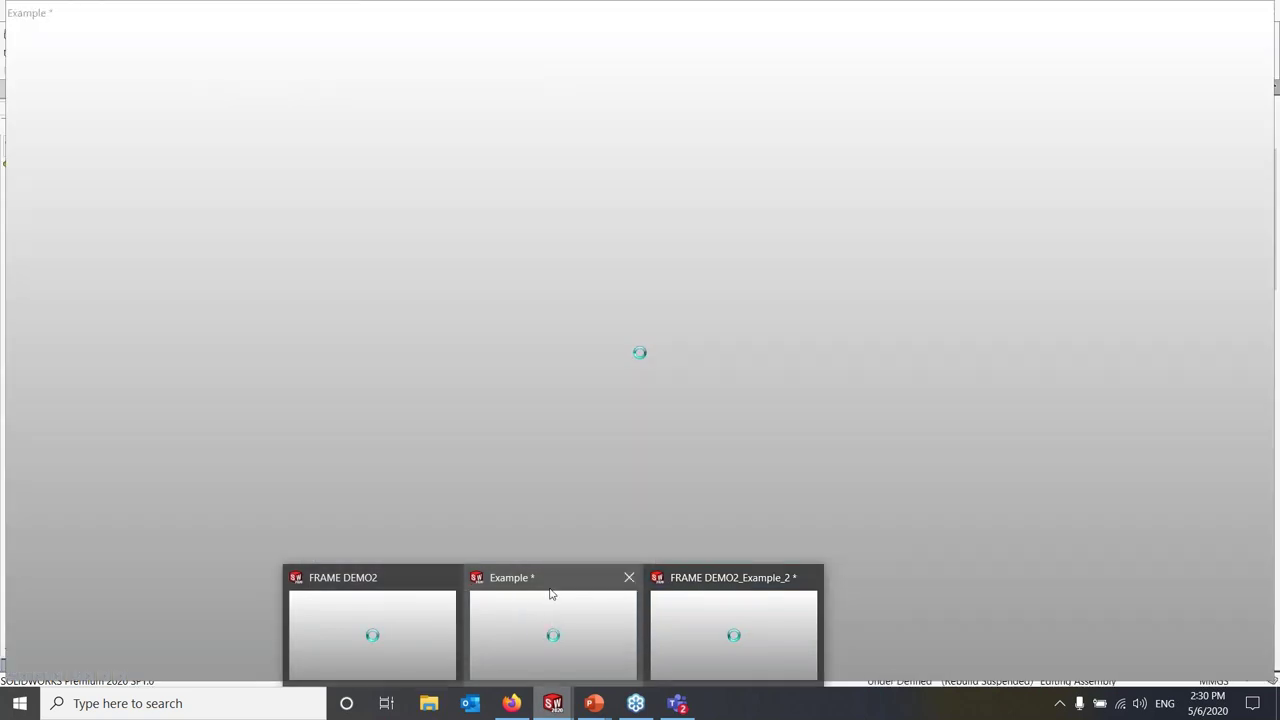
left_click(549, 594)
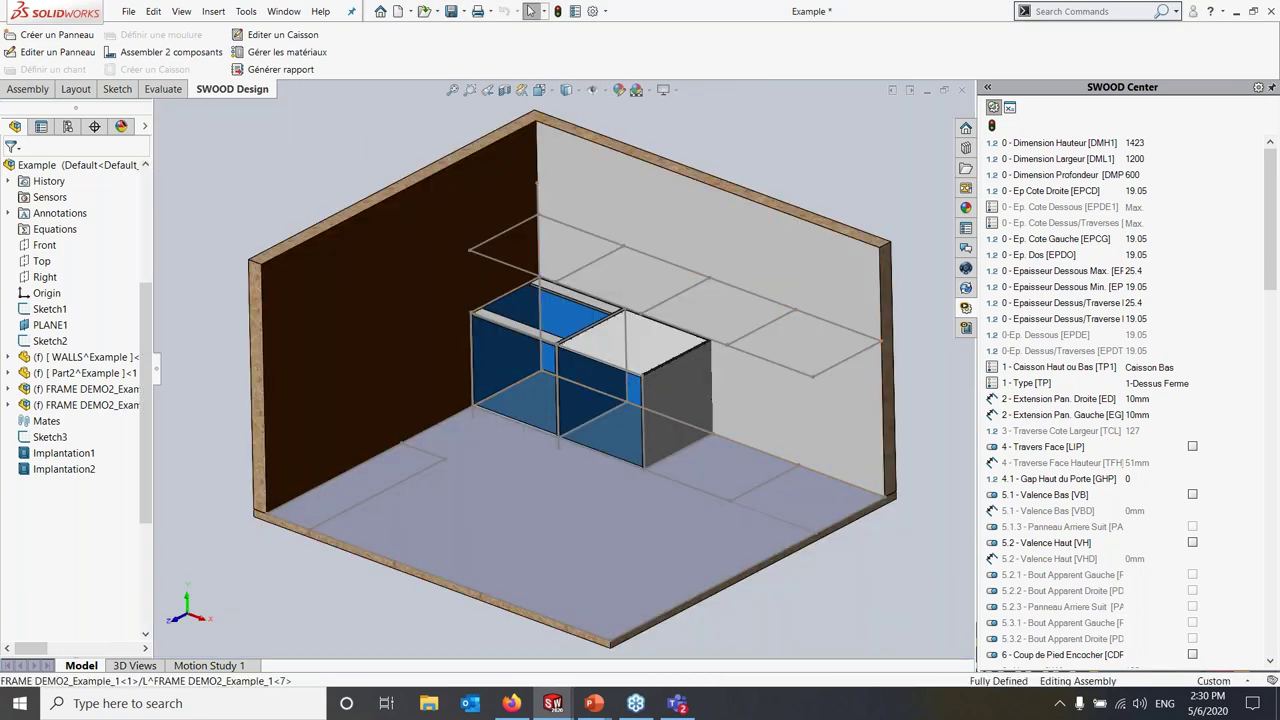
left_click(603, 360)
left_click(410, 320)
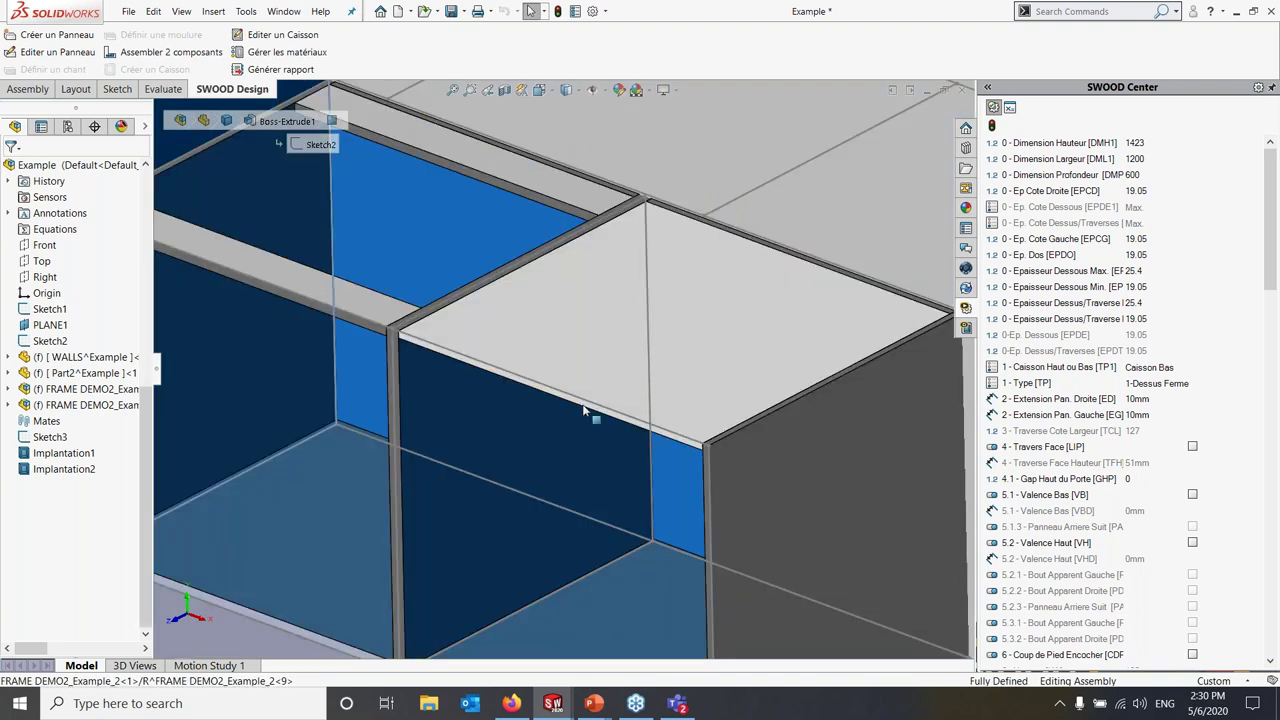
left_click(630, 442)
scroll(647, 432, "down", 2)
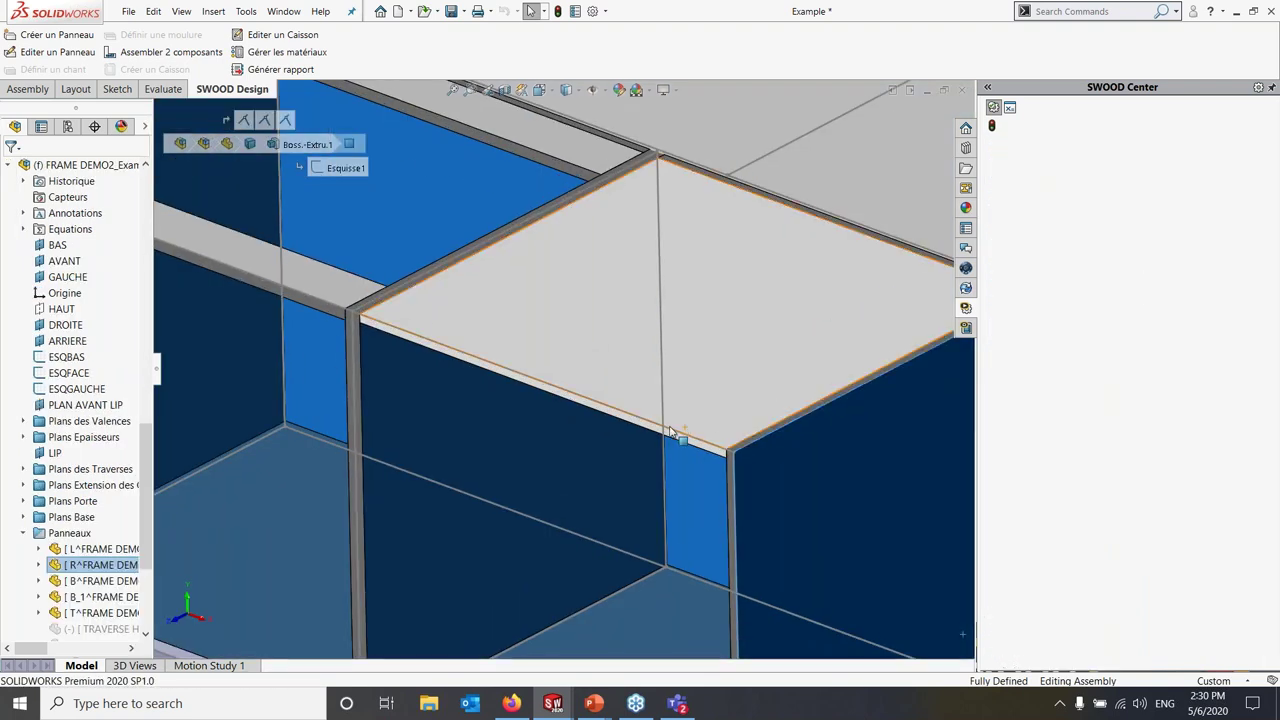
scroll(361, 283, "down", 1)
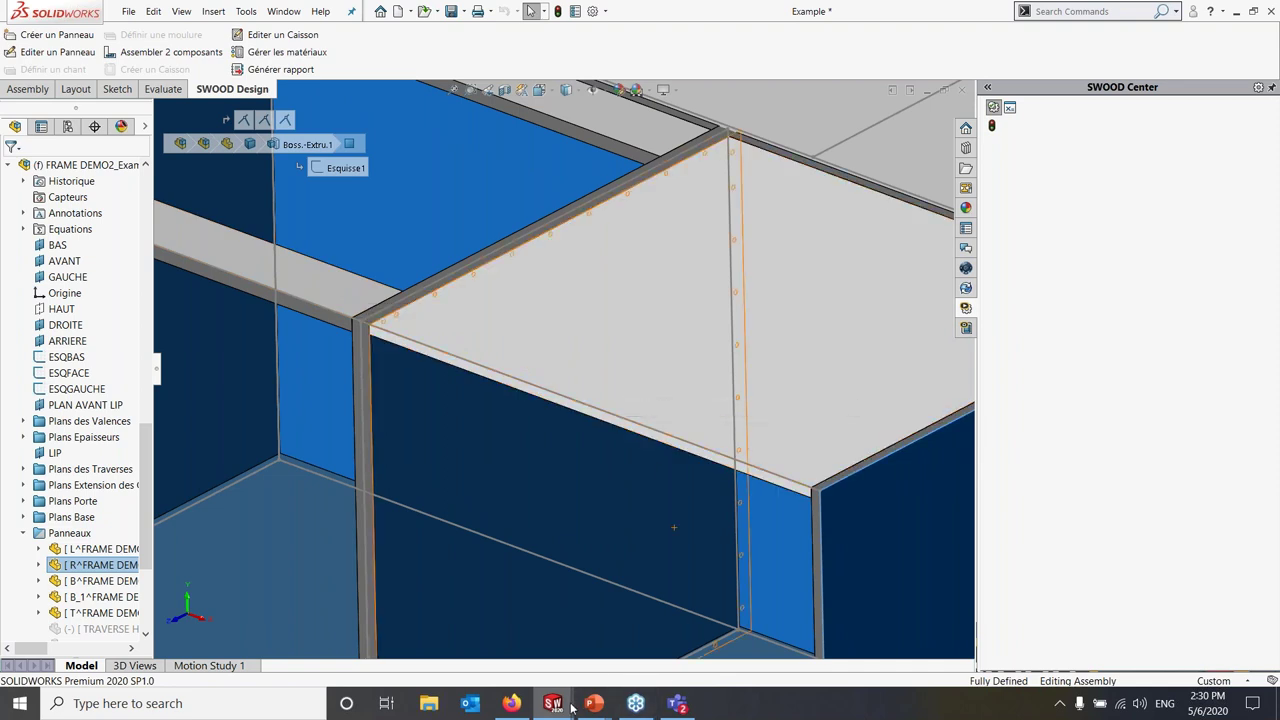
Bring the PowerPoint Layouts slide show to the front
mouse_move(553, 703)
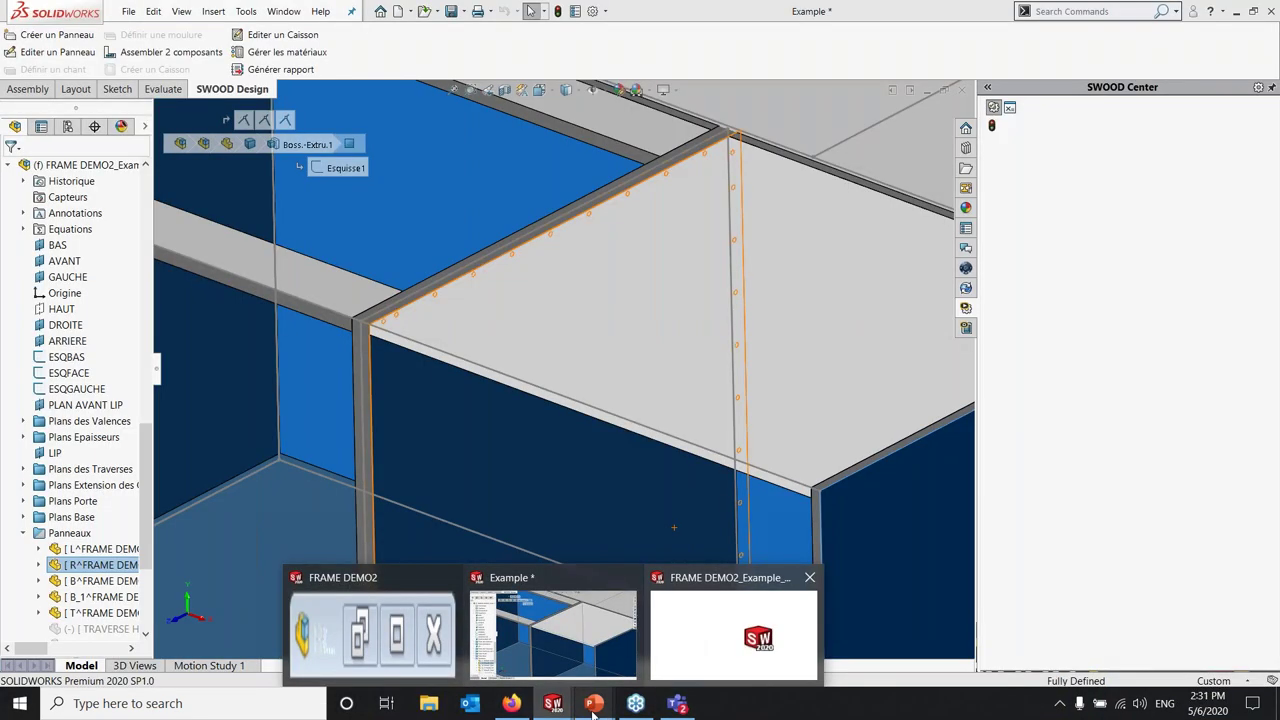
mouse_move(594, 703)
left_click(680, 630)
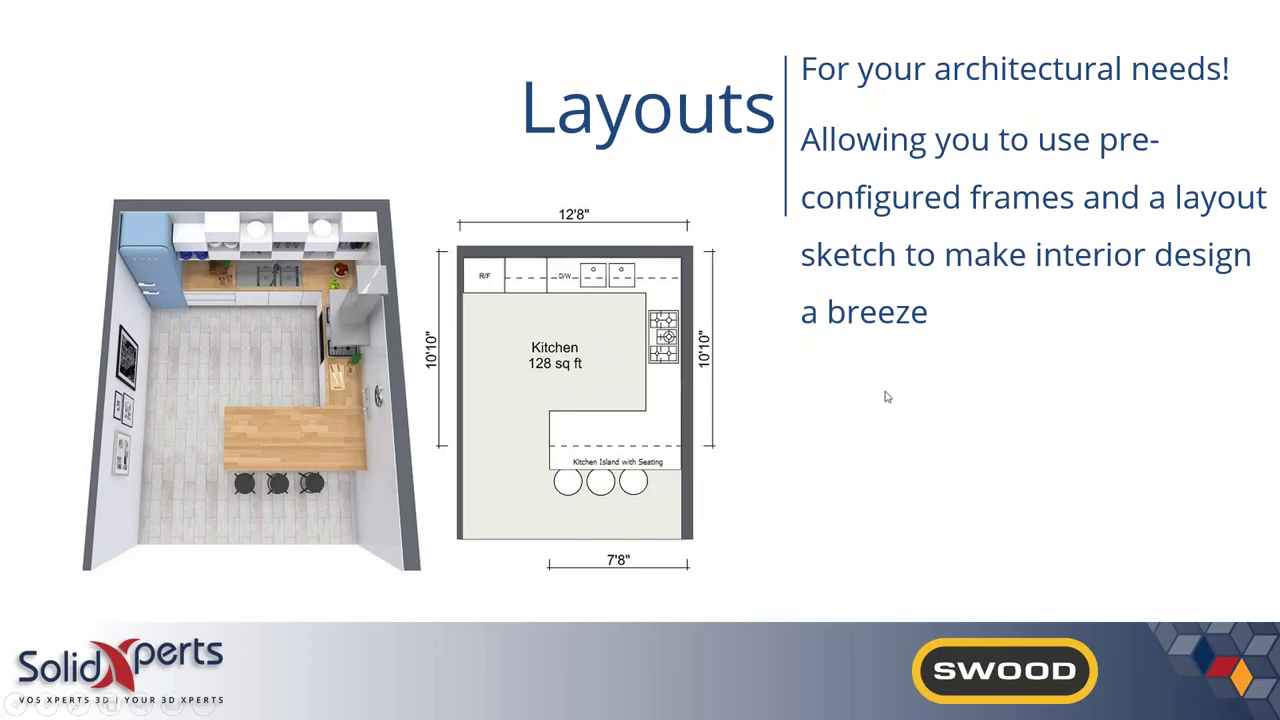
Advance to the thank-you slide, then show the SWOOD promo web page in Firefox
left_click(1046, 418)
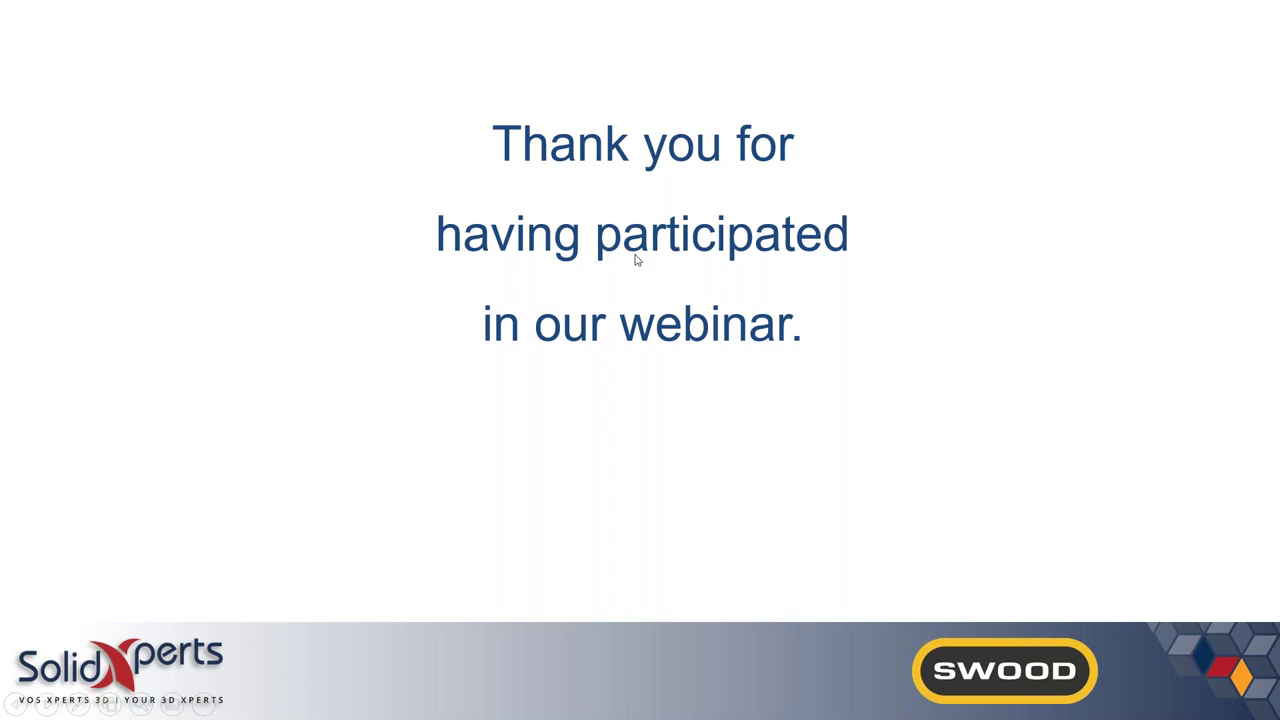
key("alt+Tab")
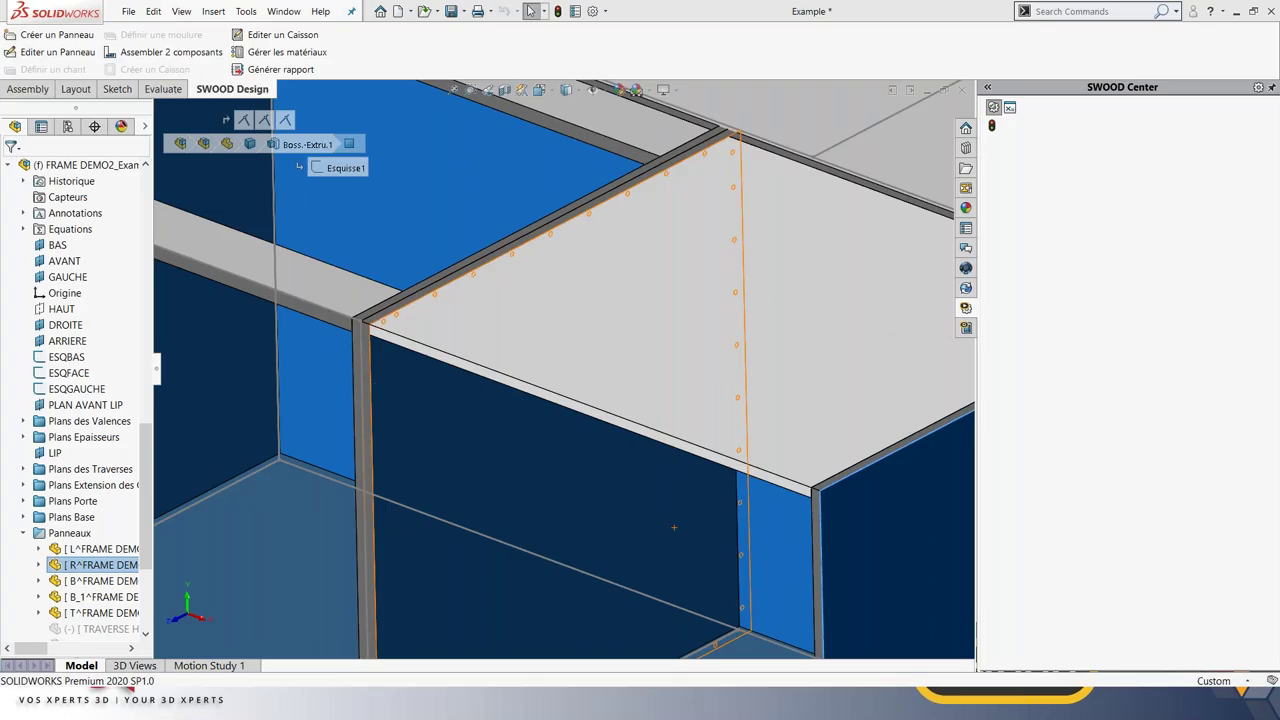
left_click(525, 708)
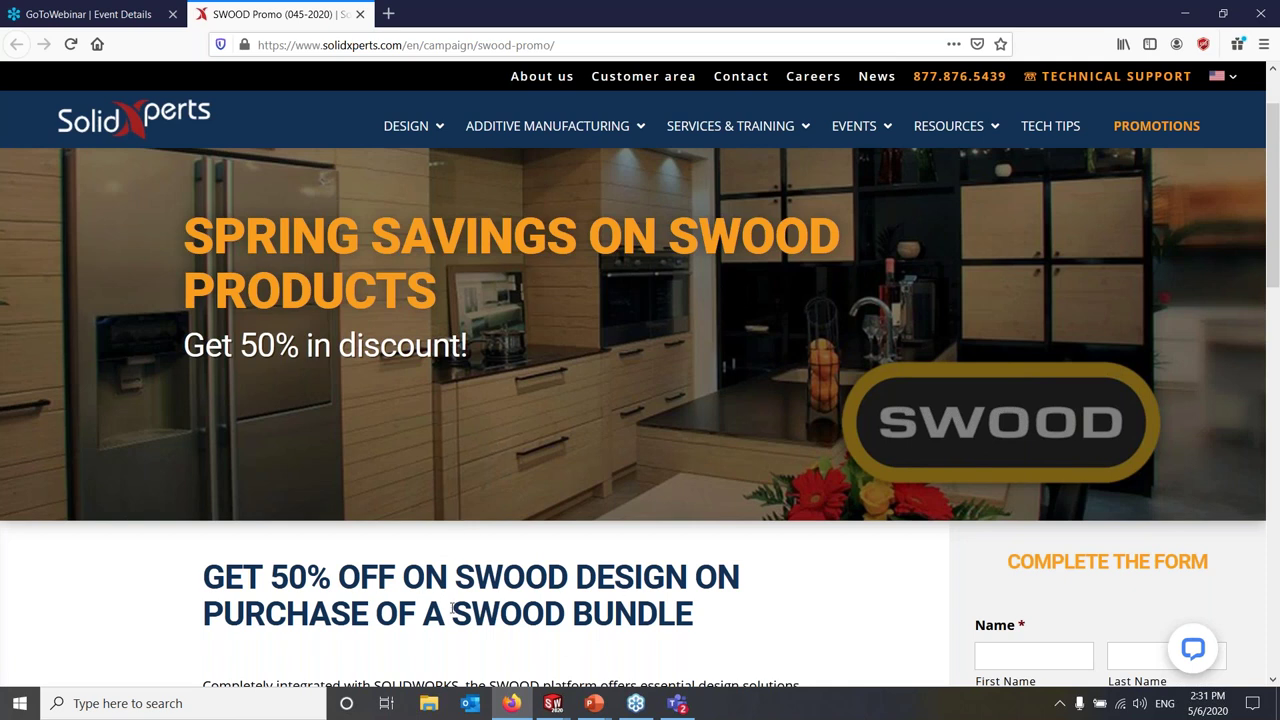
scroll(548, 585, "down", 3)
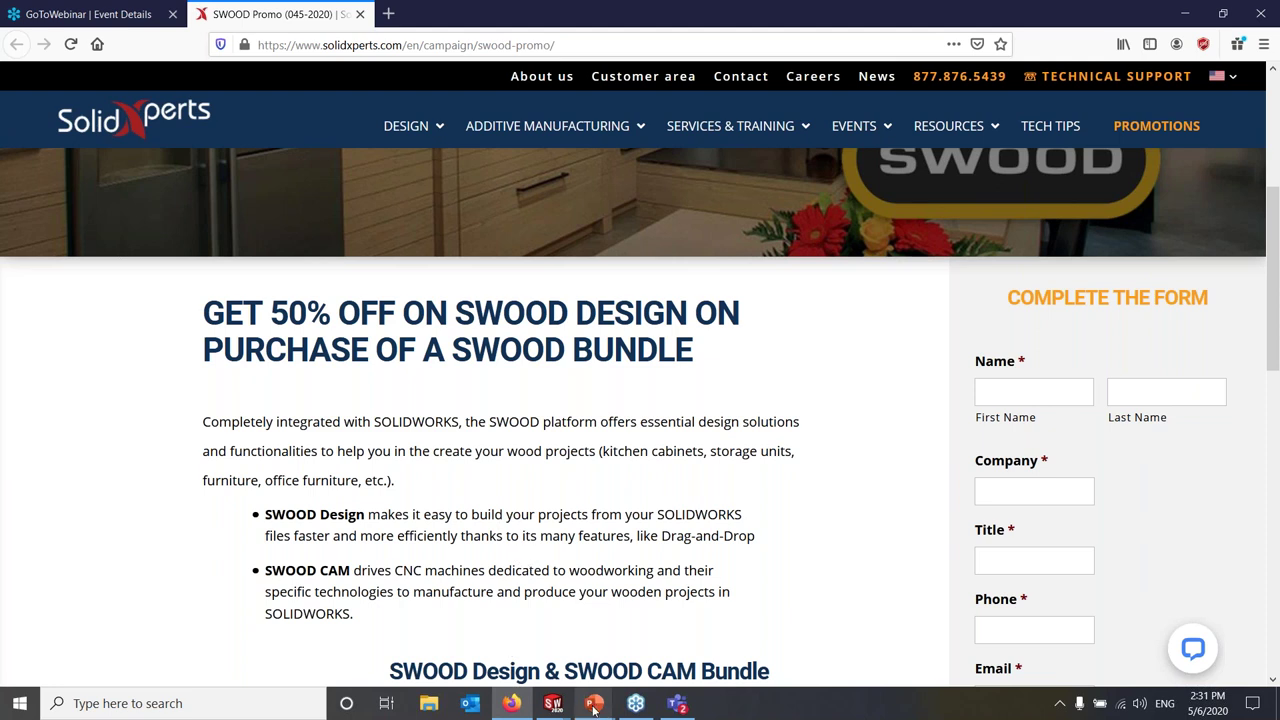
scroll(463, 421, "down", 3)
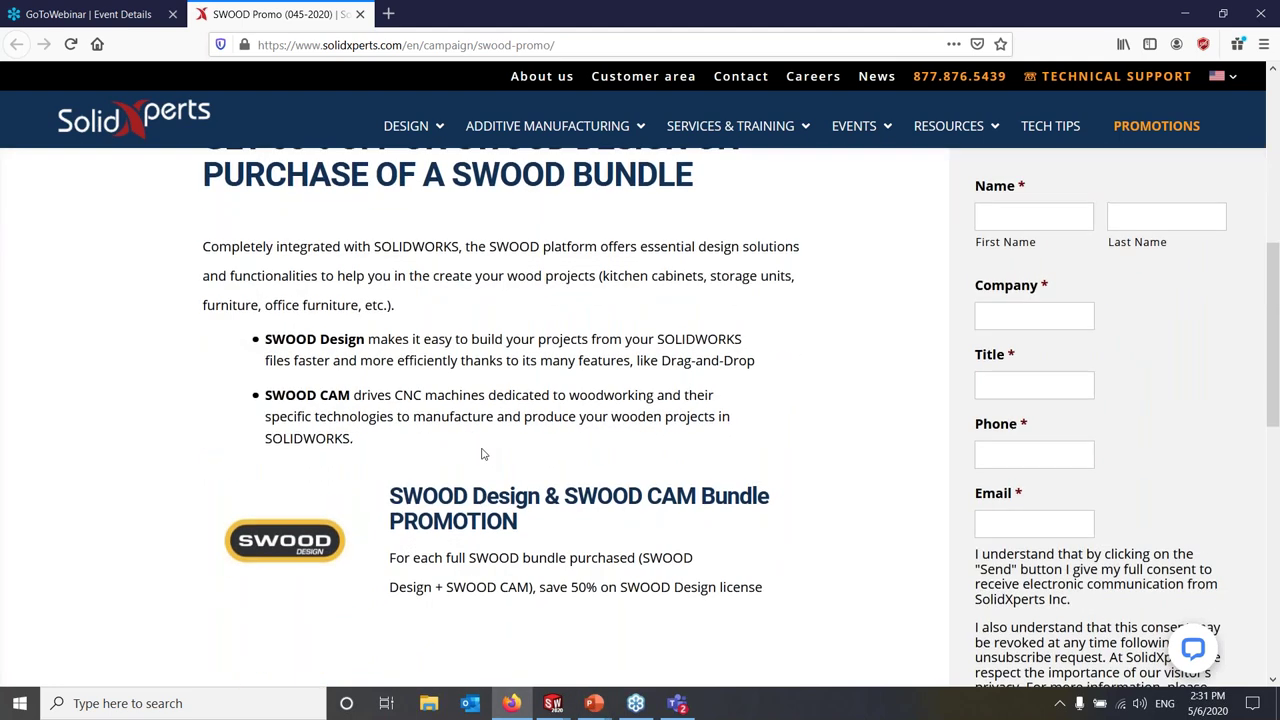
scroll(480, 449, "up", 3)
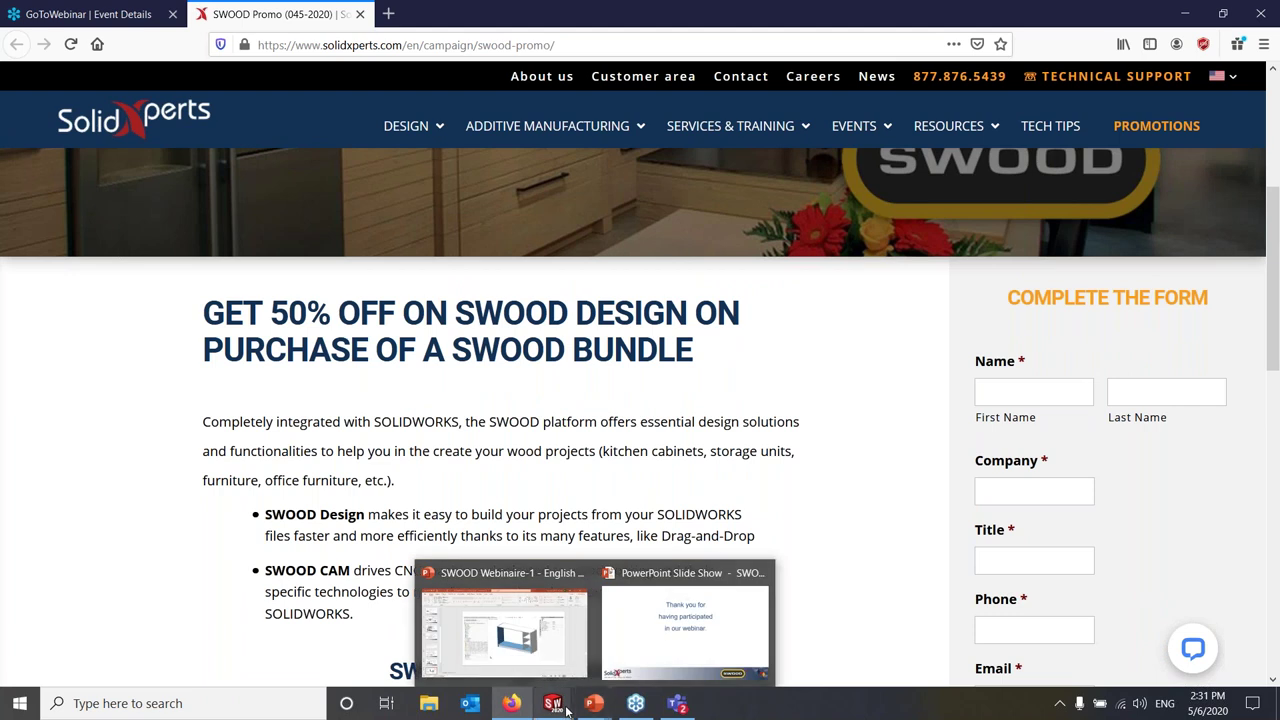
mouse_move(560, 708)
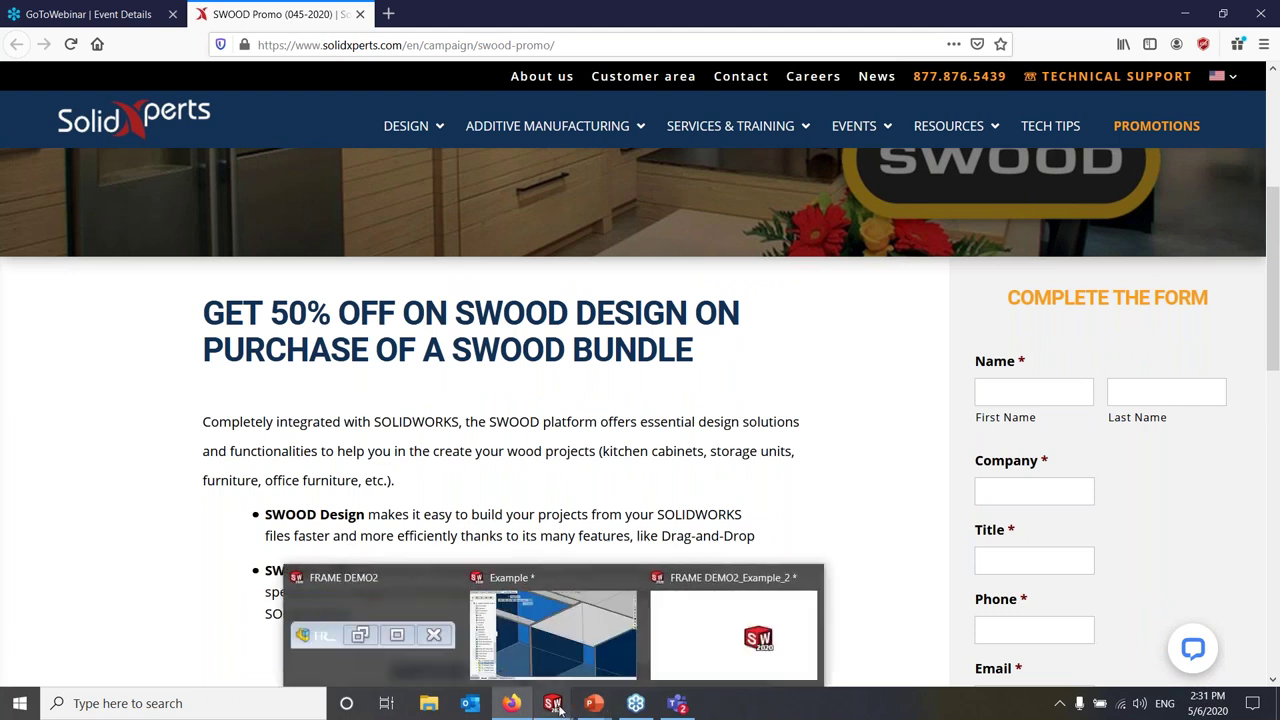